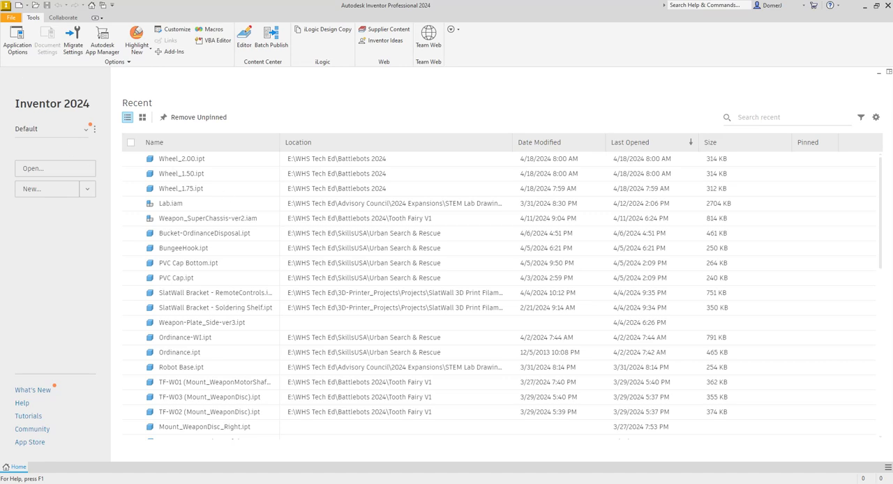
- Create a new part from the Standard.ipt template
{"action": "key", "text": "ctrl+n"}
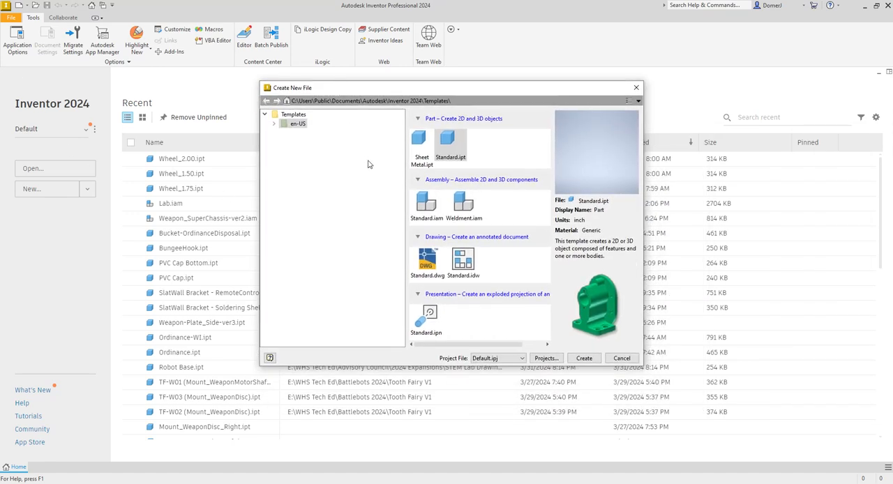
{"action": "left_click", "coordinate": [584, 358]}
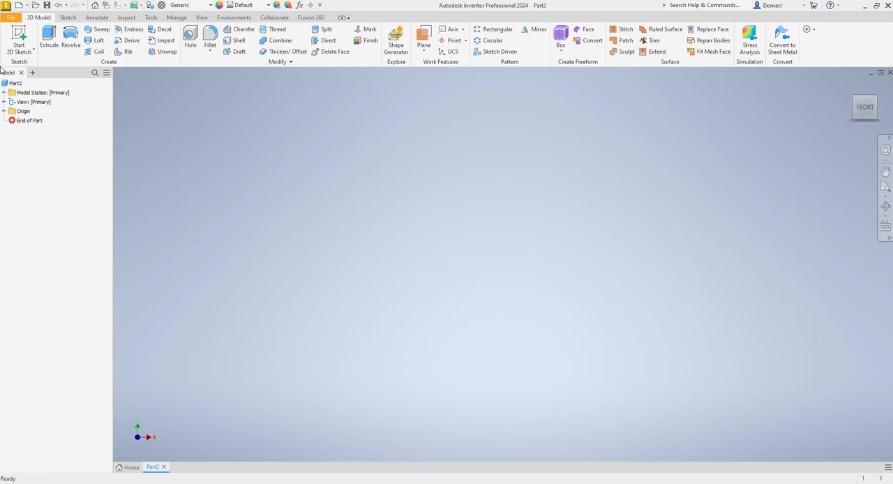
{"action": "left_click", "coordinate": [11, 18]}
{"action": "left_click", "coordinate": [11, 18]}
{"action": "left_click", "coordinate": [11, 19]}
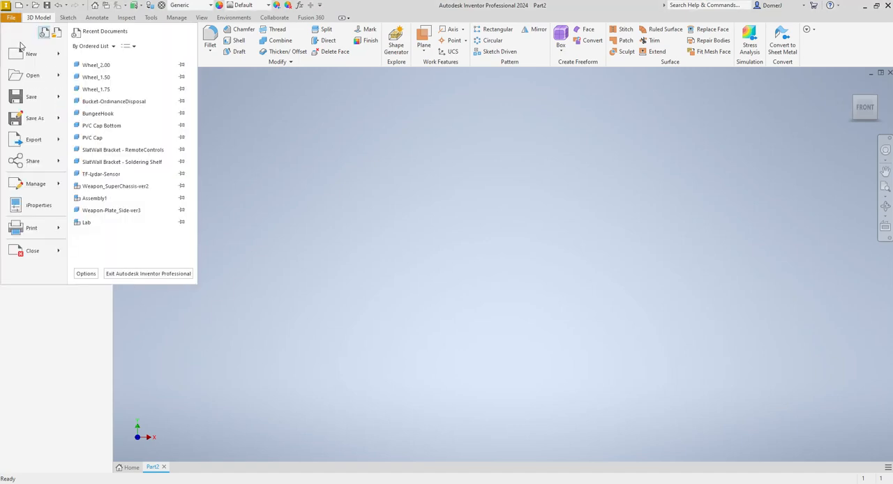
{"action": "left_click", "coordinate": [10, 19]}
{"action": "left_click", "coordinate": [11, 18]}
{"action": "left_click", "coordinate": [11, 18]}
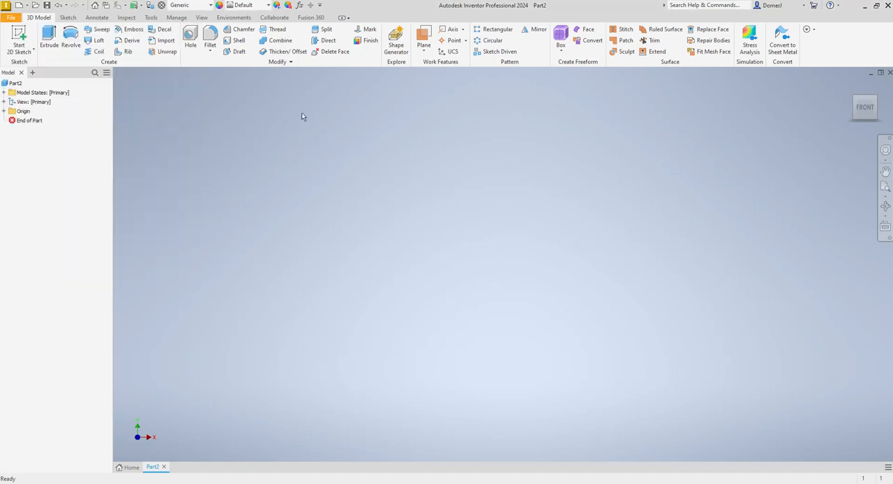
- Sketch a rectangle 6 in wide and 4 in high on the front plane, starting at the origin, and finish the sketch
{"action": "left_click", "coordinate": [18, 38]}
{"action": "left_click", "coordinate": [439, 139]}
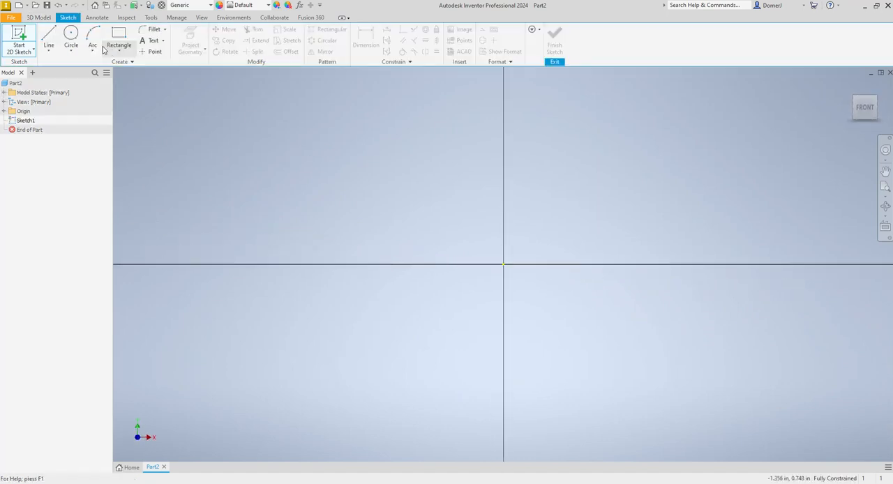
{"action": "left_click", "coordinate": [119, 38]}
{"action": "left_click", "coordinate": [504, 264]}
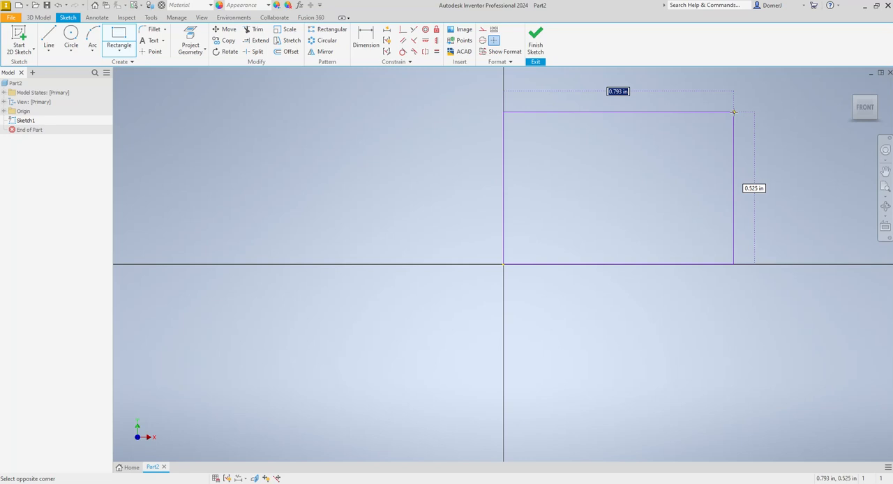
{"action": "key", "text": "Escape"}
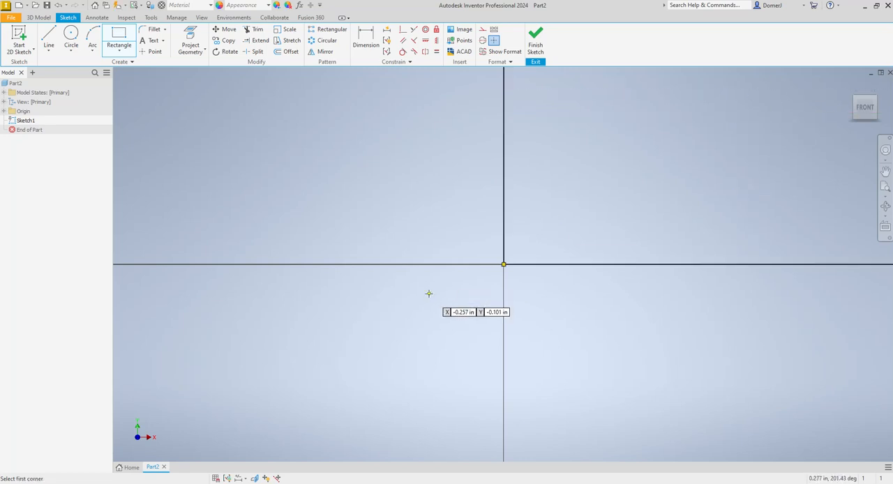
{"action": "scroll", "coordinate": [426, 298], "scroll_direction": "up", "scroll_amount": 5}
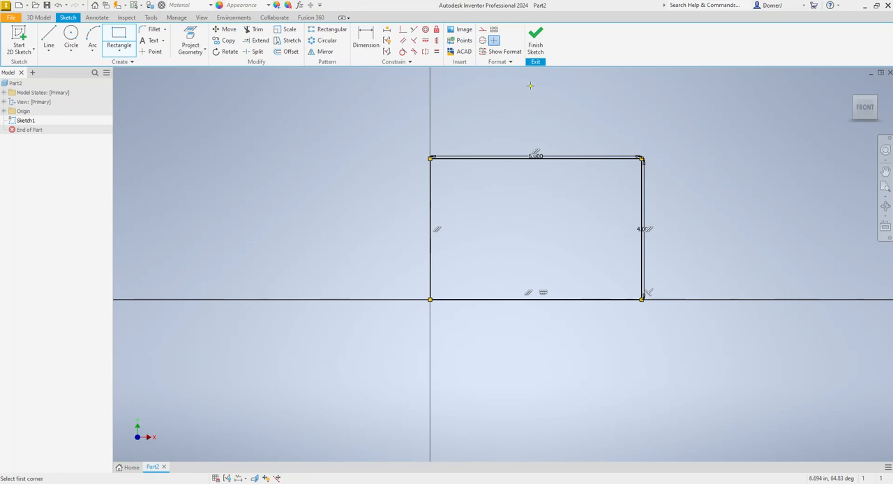
{"action": "left_click", "coordinate": [536, 40]}
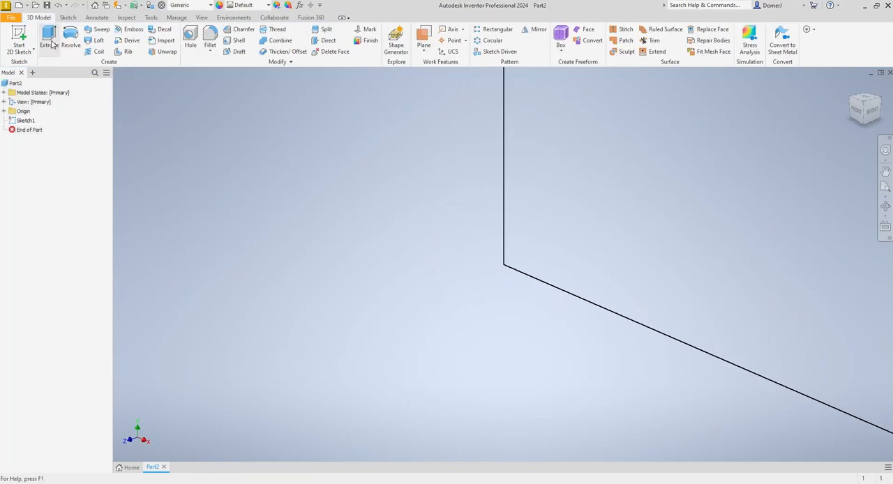
- Extrude the rectangular profile 0.125 in to form a flat plate
{"action": "left_click", "coordinate": [50, 42]}
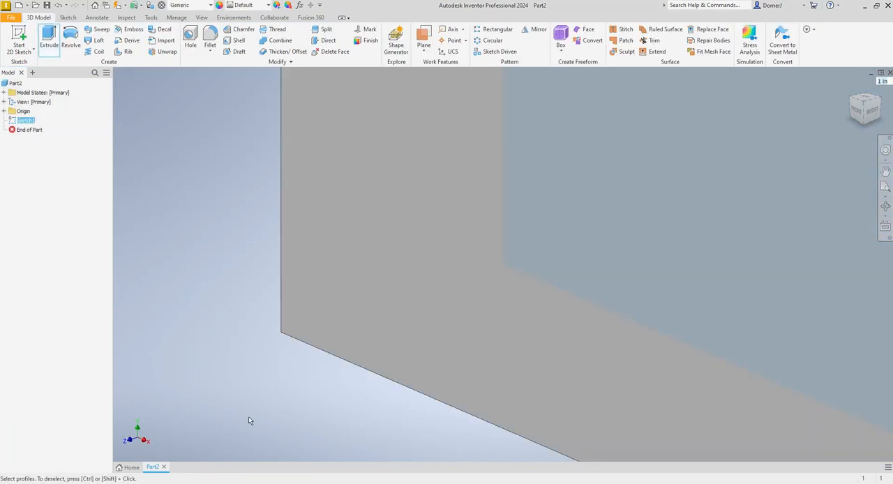
{"action": "left_click", "coordinate": [25, 121]}
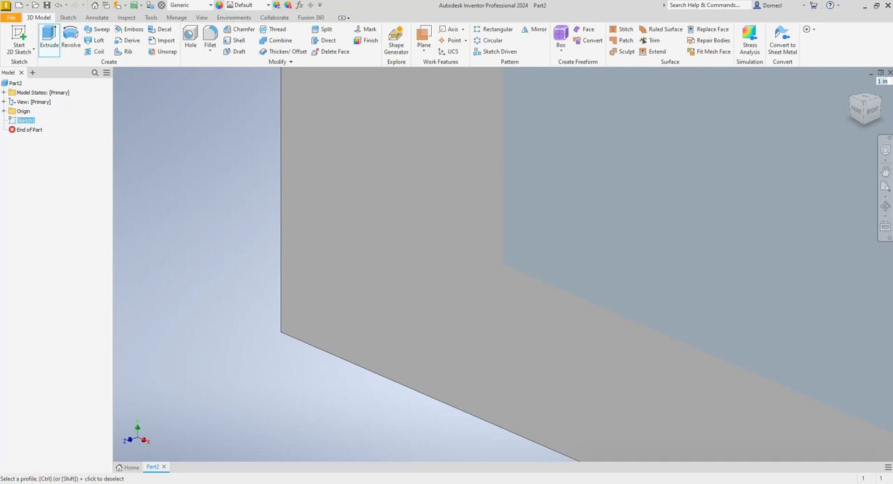
{"action": "left_click_drag", "start_coordinate": [351, 162], "coordinate": [271, 162]}
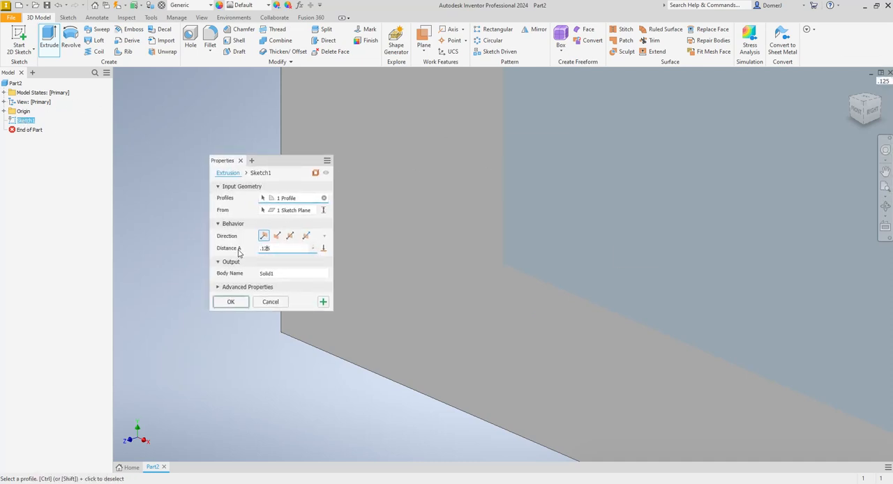
{"action": "key", "text": "Escape"}
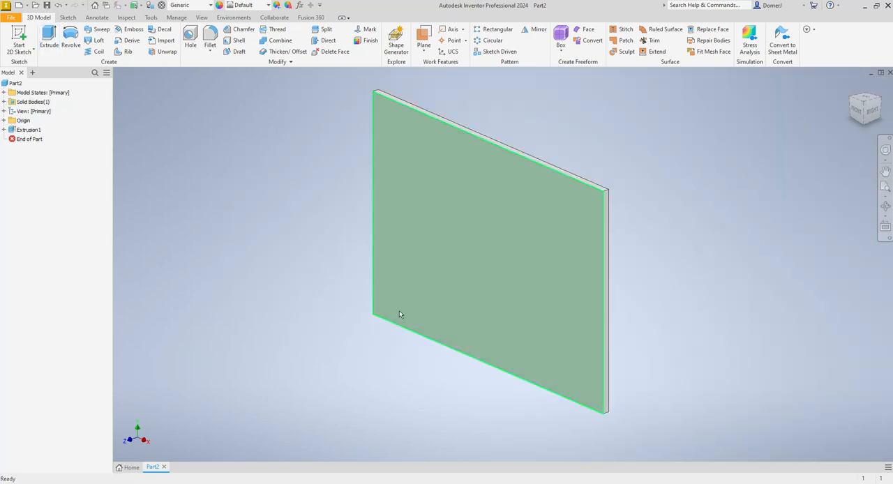
- Save the part as Chassis 1 in the Classes > Introduction to CAD-Robotics > Battle Bots folder
{"action": "left_click", "coordinate": [11, 22]}
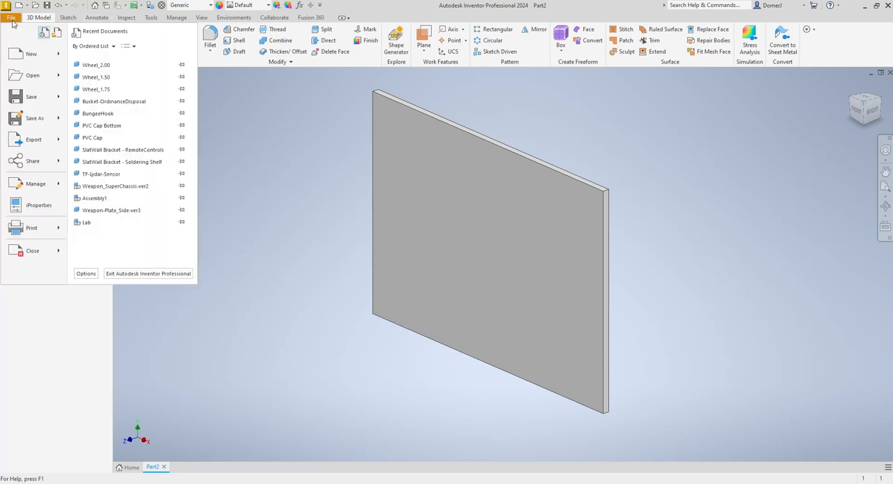
{"action": "left_click", "coordinate": [29, 119]}
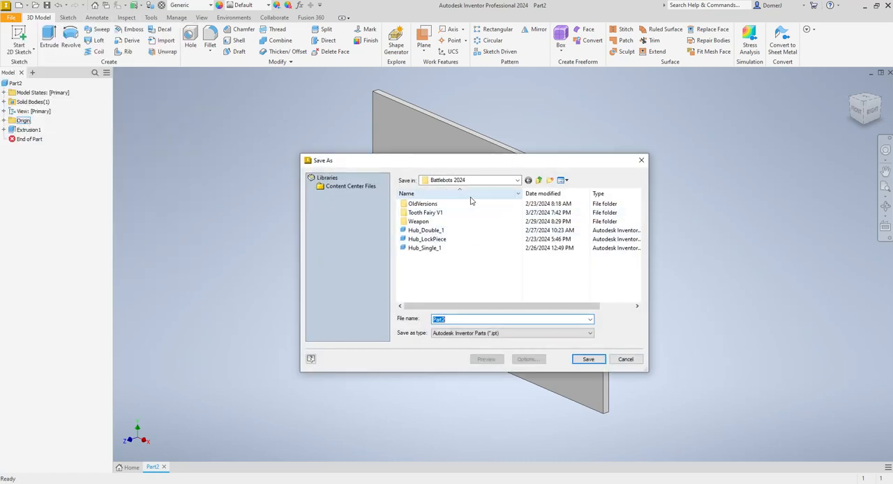
{"action": "left_click", "coordinate": [539, 180]}
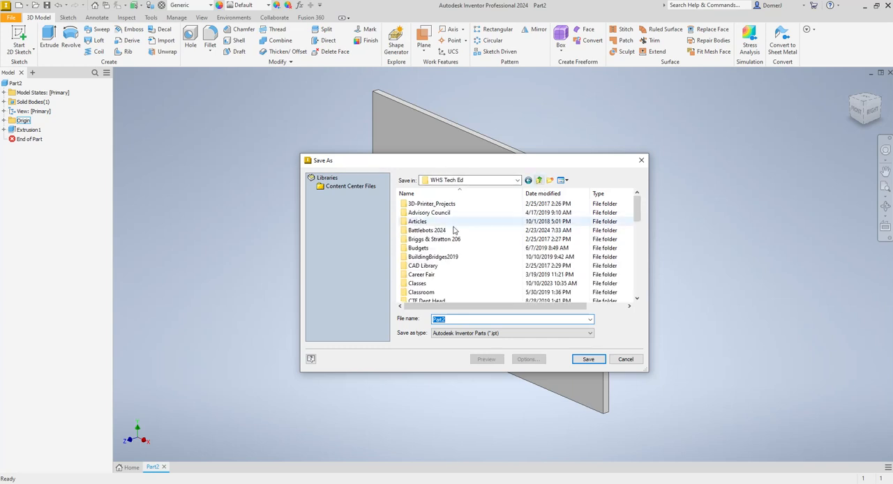
{"action": "double_click", "coordinate": [420, 284]}
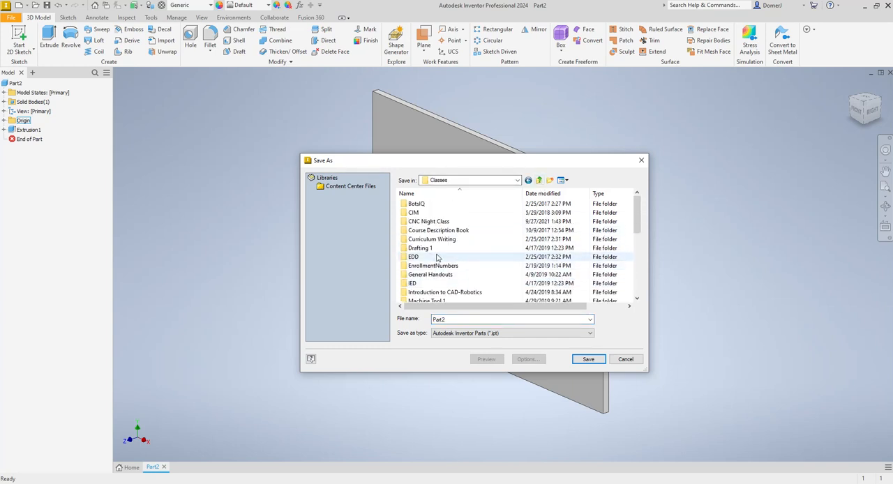
{"action": "double_click", "coordinate": [424, 291]}
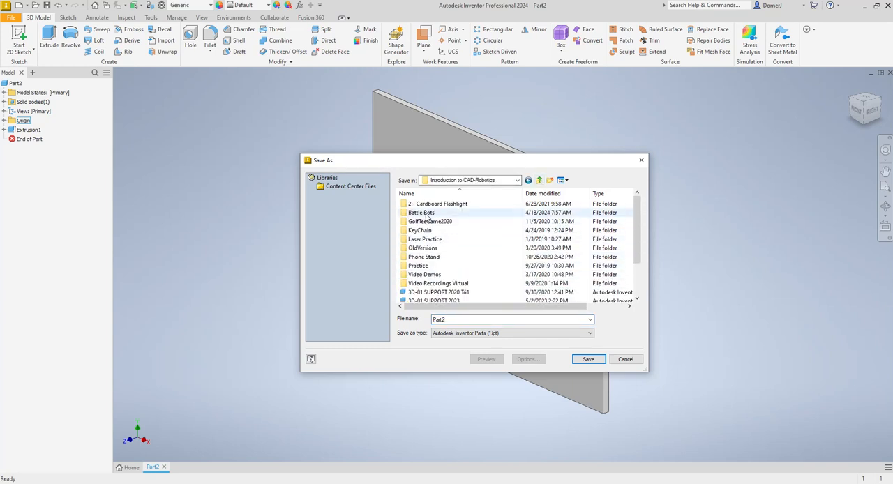
{"action": "double_click", "coordinate": [426, 213]}
{"action": "double_click", "coordinate": [439, 319]}
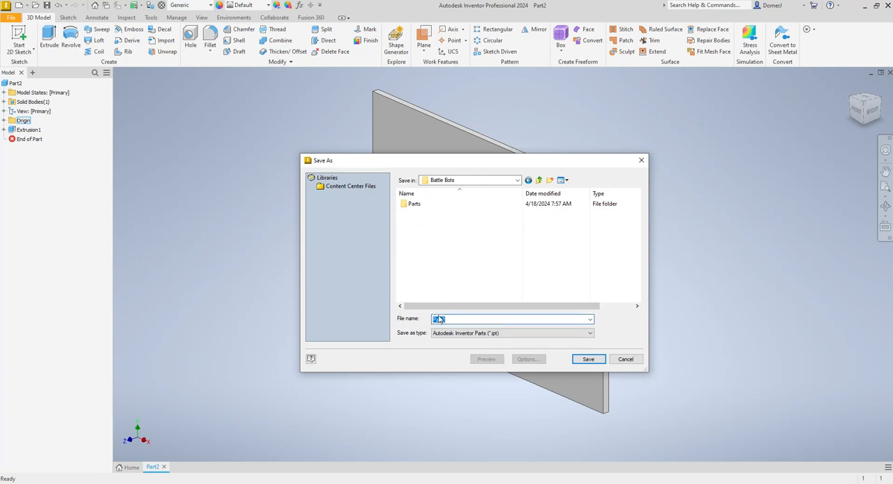
{"action": "type", "text": "Chassis 1"}
{"action": "left_click", "coordinate": [588, 359]}
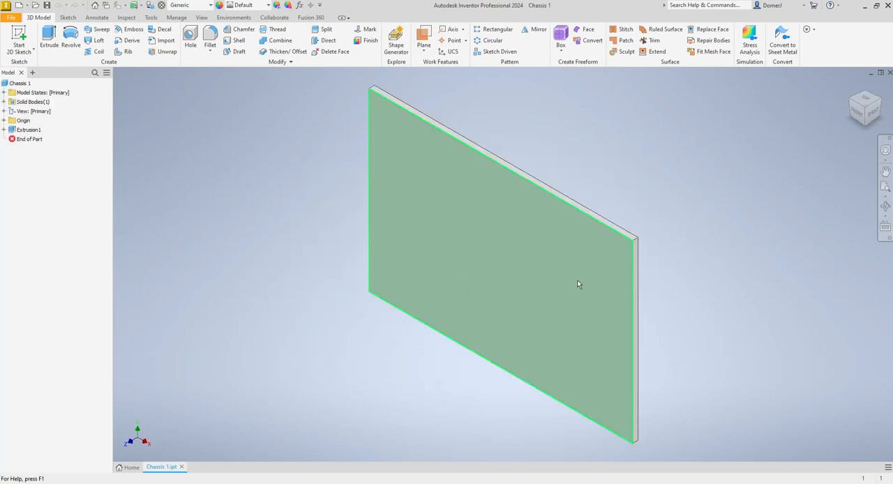
- Switch to File Explorer and look through the part files in the Parts subfolder of Battle Bots
{"action": "left_click_drag", "start_coordinate": [583, 110], "coordinate": [427, 45]}
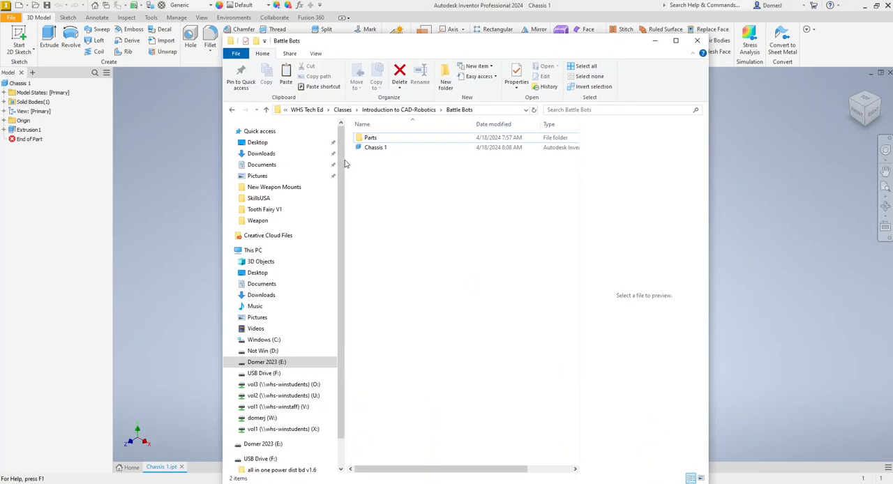
{"action": "left_click", "coordinate": [363, 148]}
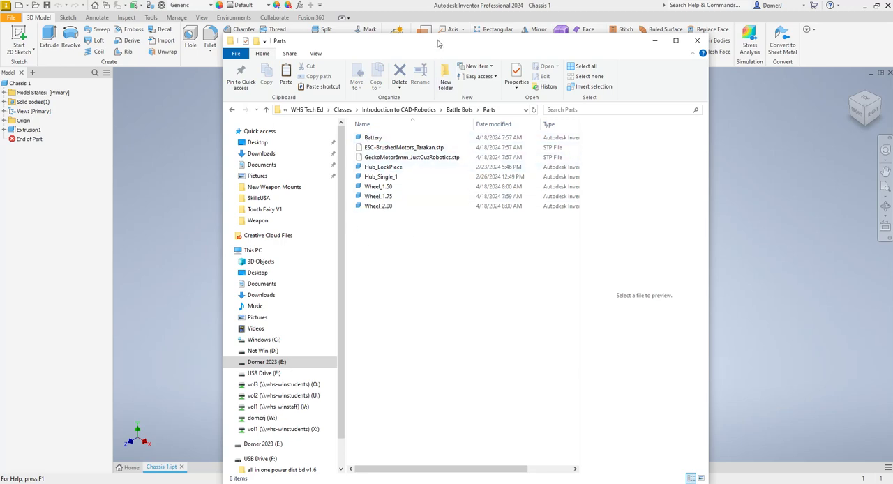
{"action": "left_click_drag", "start_coordinate": [437, 40], "coordinate": [892, 77]}
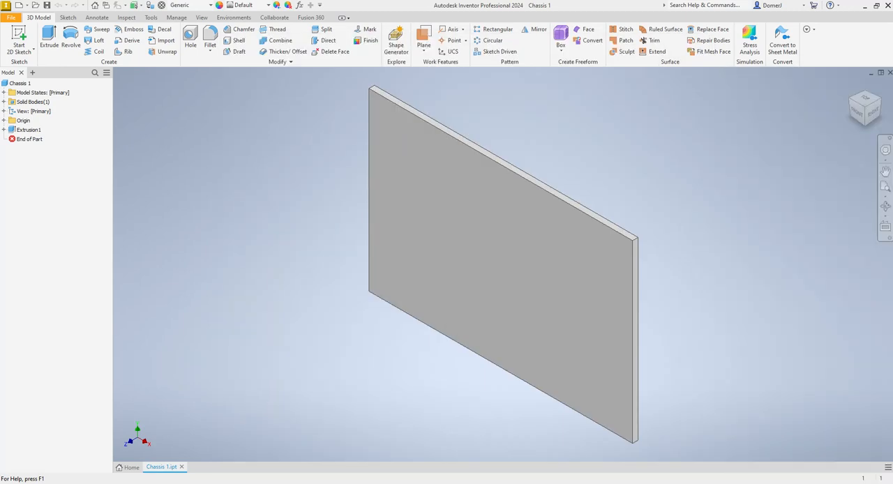
- Create a new assembly from the Standard.iam template
{"action": "left_click", "coordinate": [18, 6]}
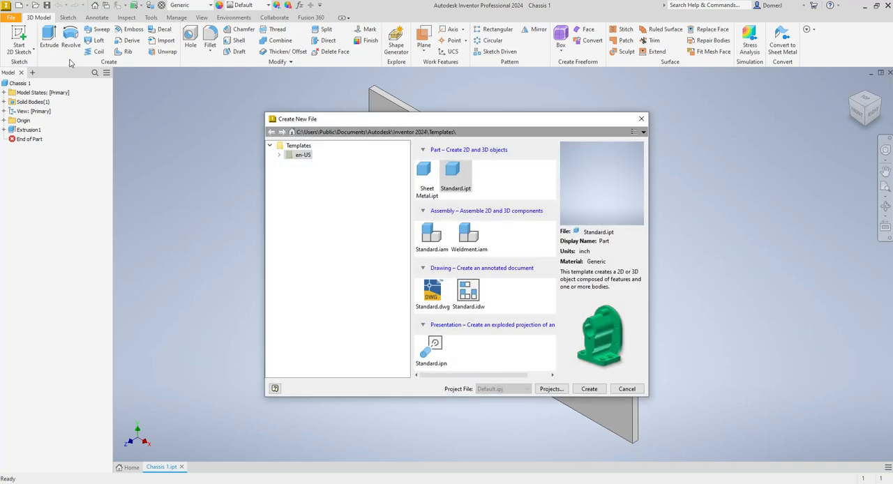
{"action": "double_click", "coordinate": [431, 236]}
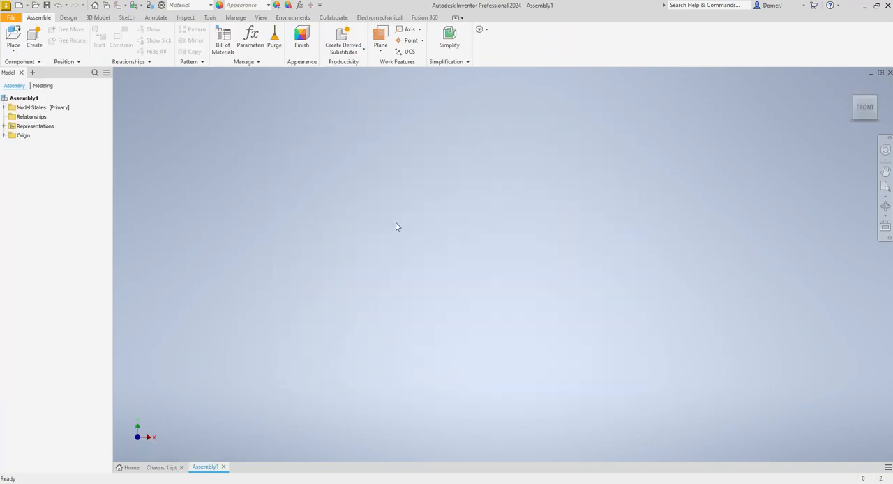
- Start placing a component and browse to the WHS Tech Ed > Classes > Introduction to CAD-Robotics > Battle Bots folder
{"action": "left_click", "coordinate": [13, 35]}
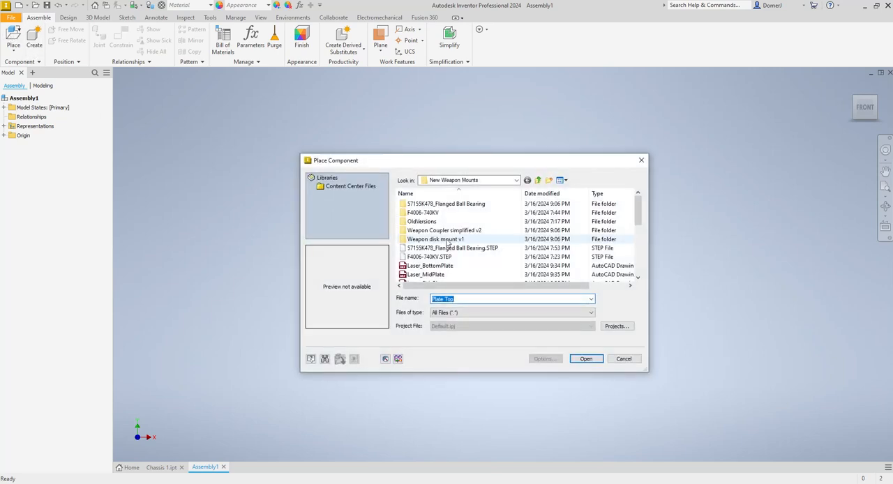
{"action": "left_click", "coordinate": [489, 180]}
{"action": "left_click", "coordinate": [459, 316]}
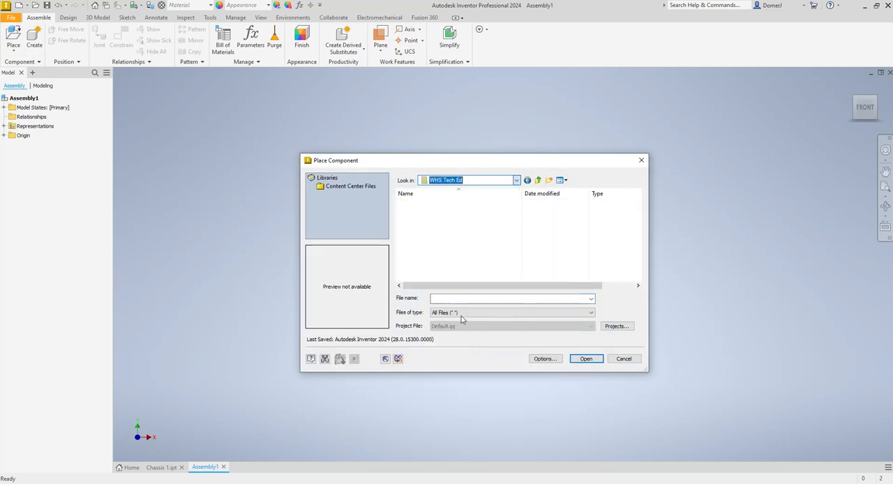
{"action": "scroll", "coordinate": [433, 257], "scroll_direction": "down", "scroll_amount": 5}
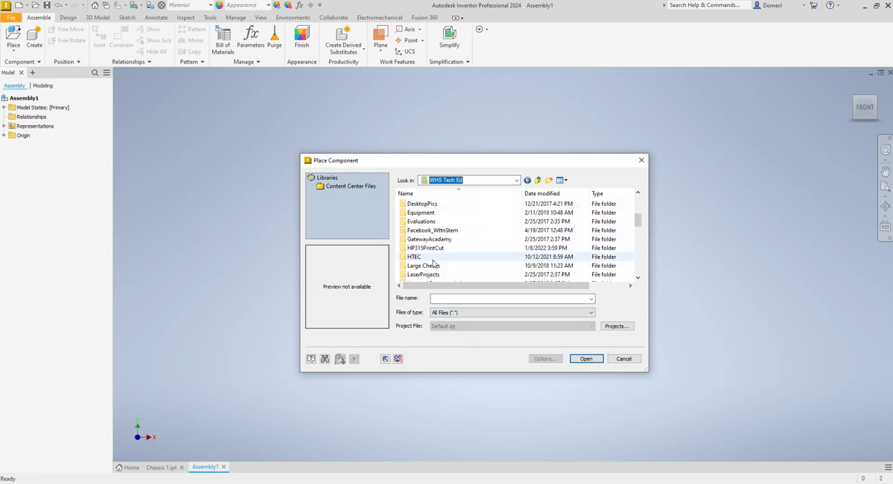
{"action": "scroll", "coordinate": [433, 259], "scroll_direction": "up", "scroll_amount": 5}
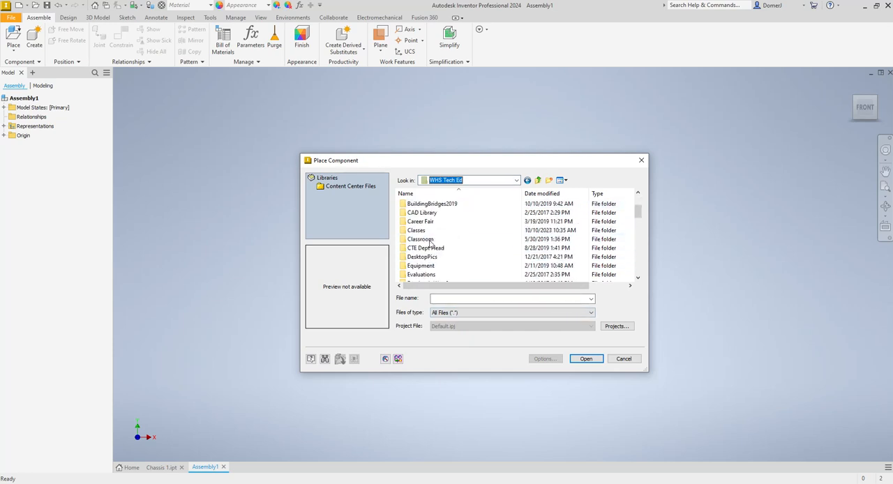
{"action": "double_click", "coordinate": [431, 236]}
{"action": "scroll", "coordinate": [446, 255], "scroll_direction": "down", "scroll_amount": 2}
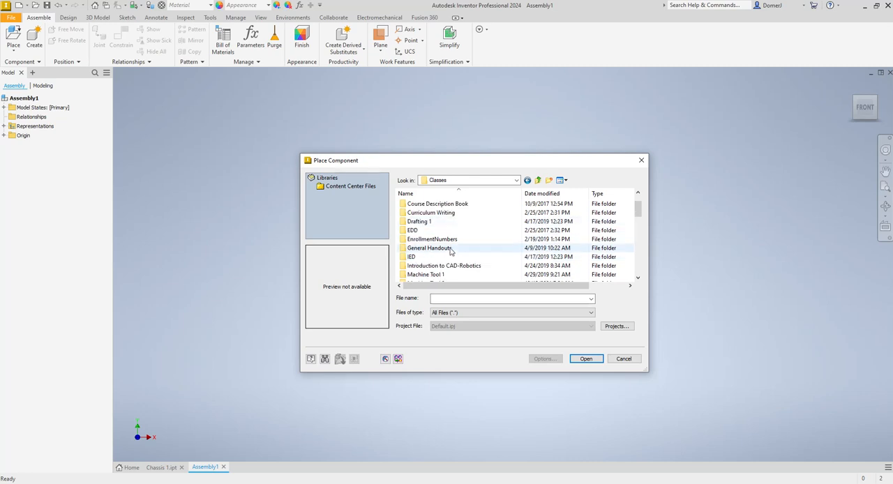
{"action": "double_click", "coordinate": [452, 241]}
{"action": "double_click", "coordinate": [420, 212]}
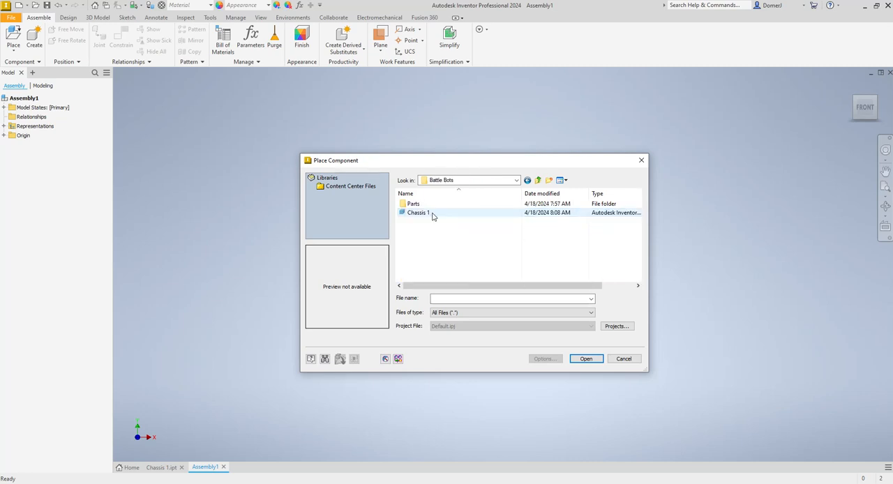
- Place one instance of the Chassis 1 part in the assembly
{"action": "left_click", "coordinate": [419, 213]}
{"action": "left_click", "coordinate": [585, 358]}
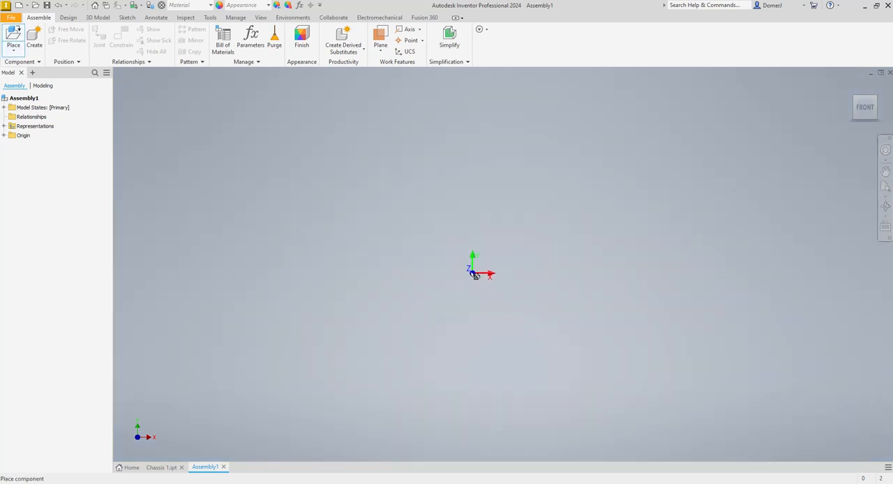
{"action": "left_click", "coordinate": [523, 397]}
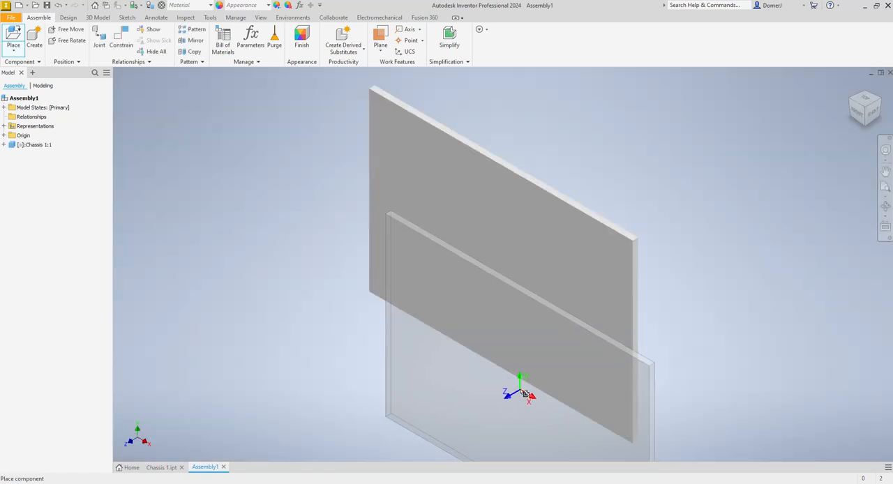
{"action": "key", "text": "Escape"}
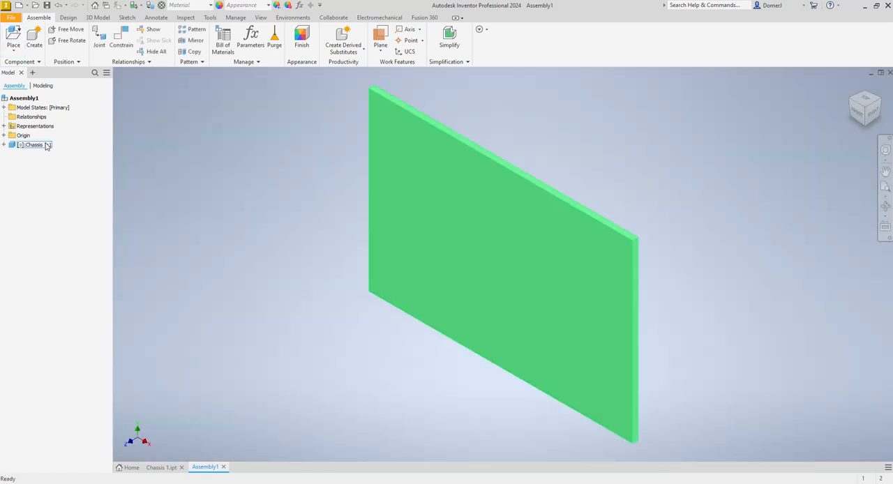
- Ground the Chassis 1 component so it is fixed in the assembly
{"action": "right_click", "coordinate": [47, 146]}
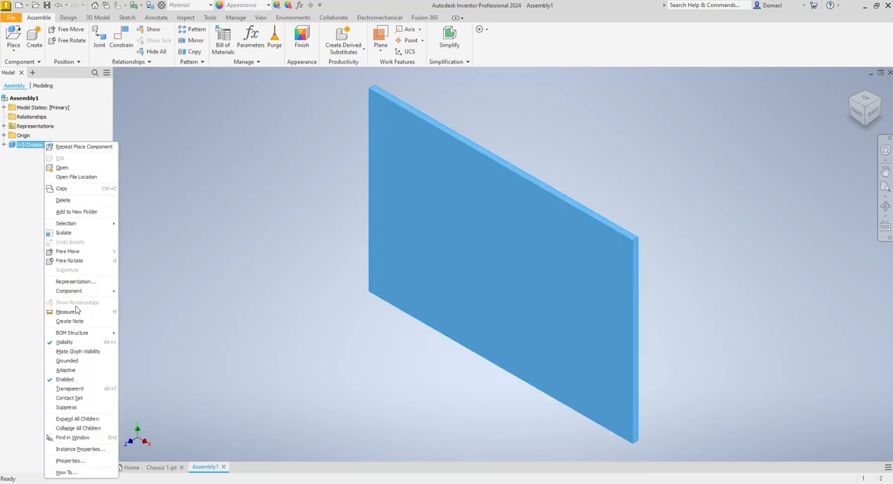
{"action": "left_click", "coordinate": [74, 361]}
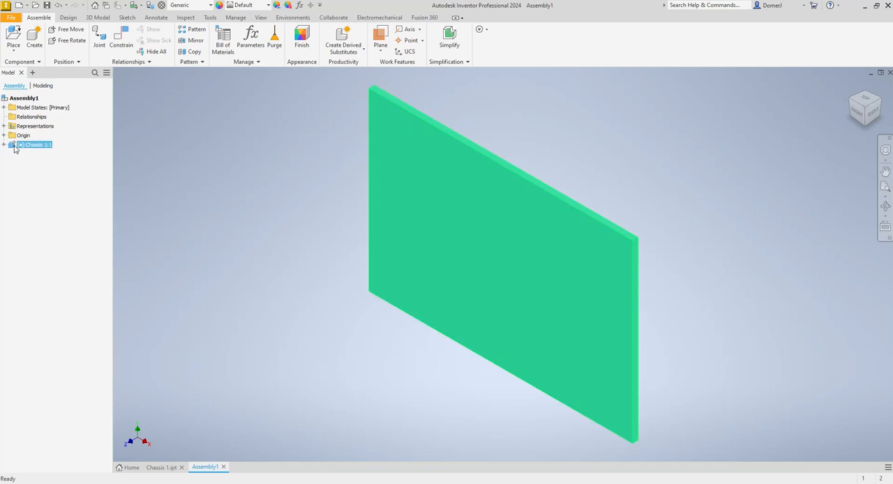
{"action": "mouse_move", "coordinate": [14, 148]}
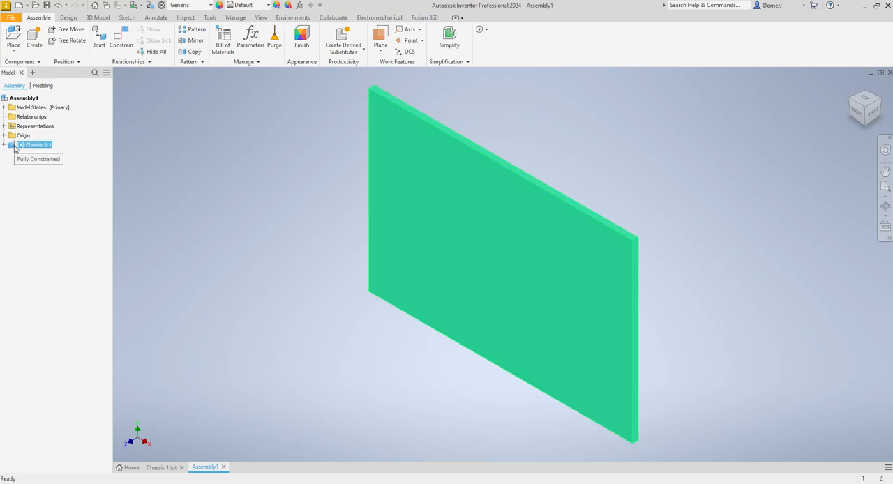
{"action": "left_click", "coordinate": [264, 185]}
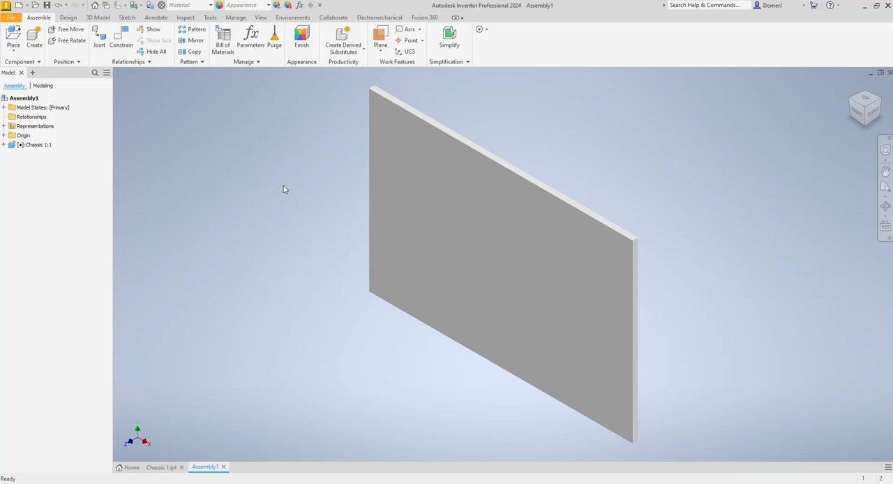
- In the Chassis 1 part, sketch a circle on the plate's large face, cut it 1 in deep, and return to the assembly
{"action": "left_click", "coordinate": [167, 467]}
{"action": "left_click", "coordinate": [19, 38]}
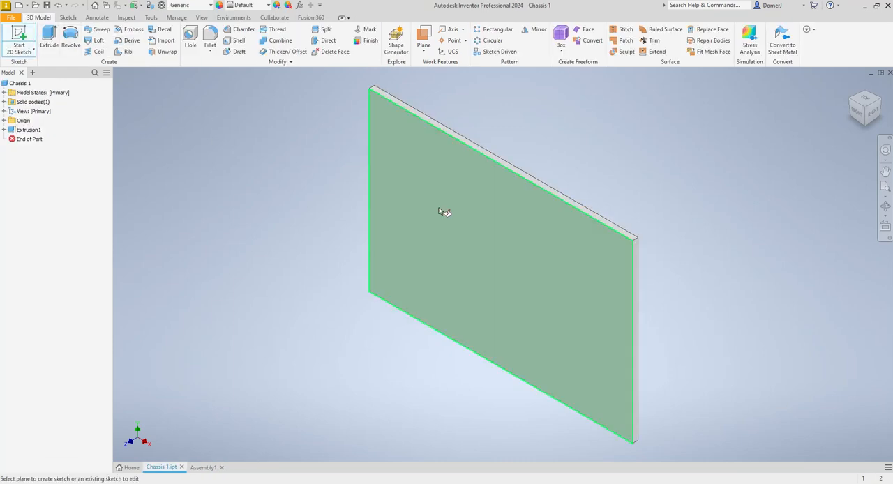
{"action": "left_click", "coordinate": [480, 226]}
{"action": "key", "text": "c"}
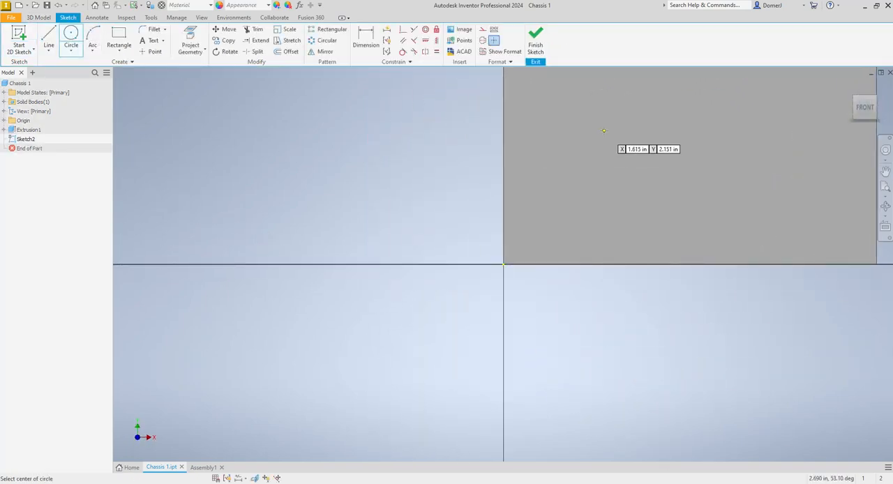
{"action": "left_click", "coordinate": [619, 130]}
{"action": "left_click", "coordinate": [644, 172]}
{"action": "left_click", "coordinate": [535, 42]}
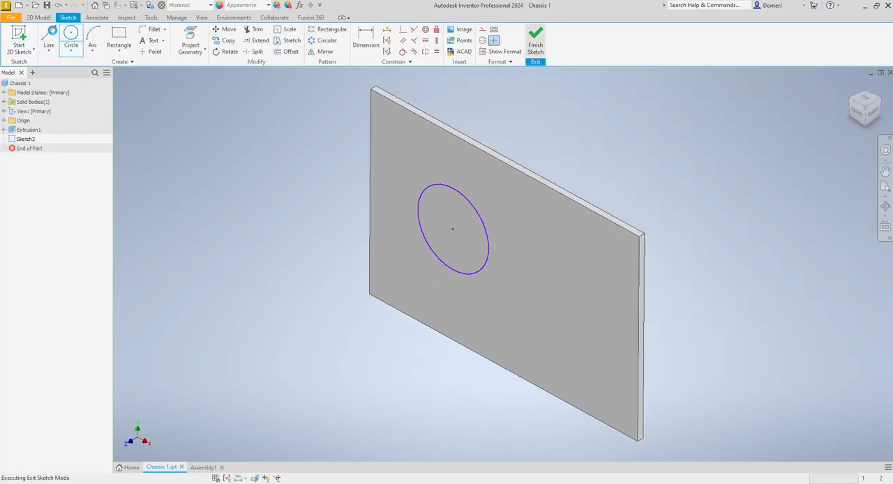
{"action": "left_click", "coordinate": [46, 39]}
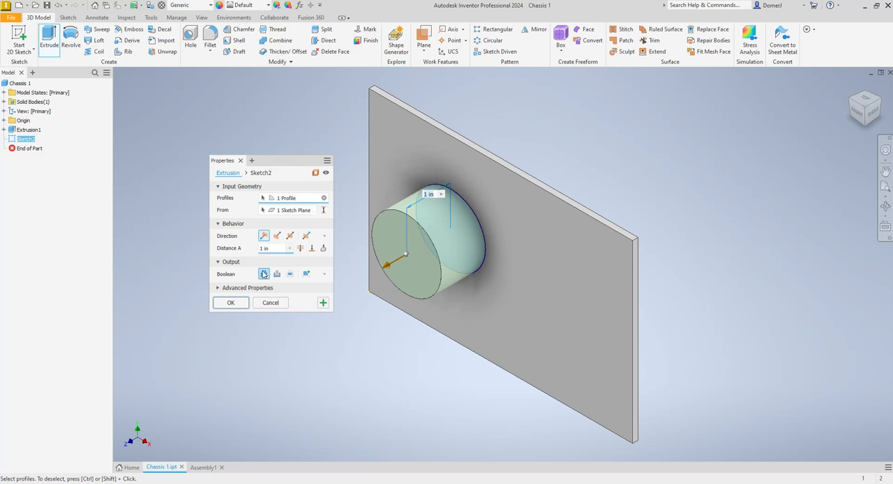
{"action": "left_click", "coordinate": [244, 303]}
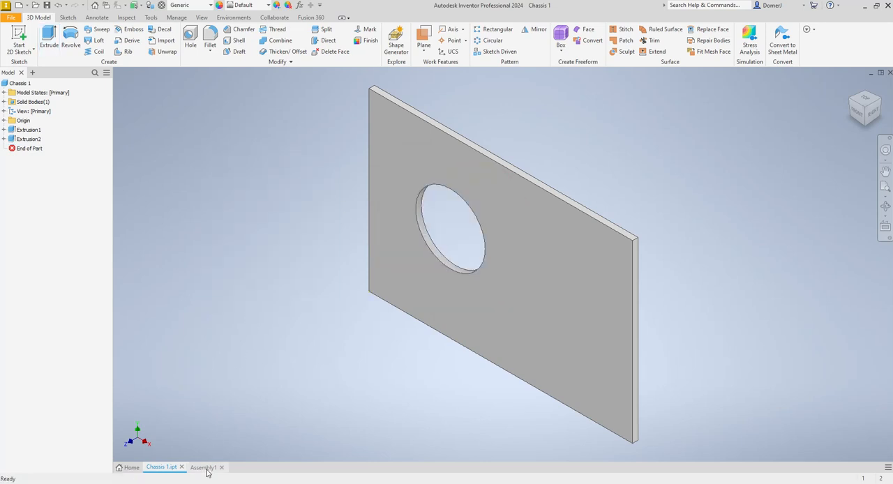
{"action": "left_click", "coordinate": [205, 467]}
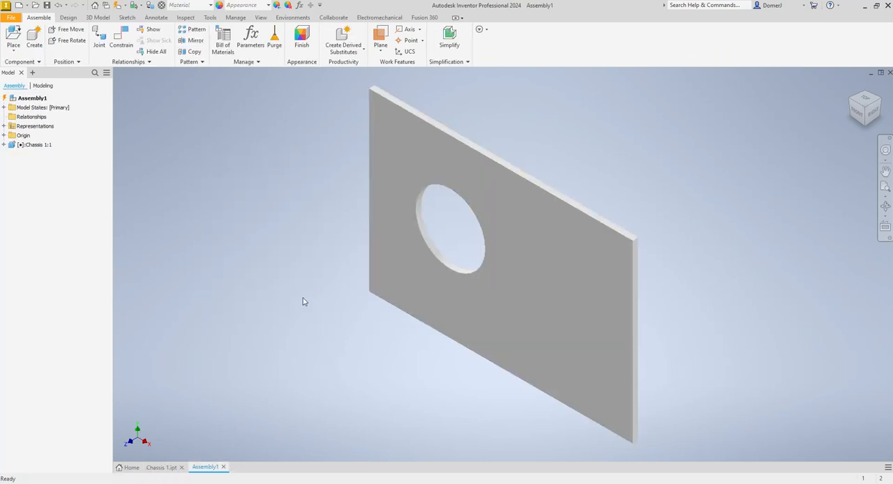
- Delete the circular cut and its consumed sketch from the Chassis 1 part, and return to the assembly
{"action": "left_click", "coordinate": [168, 466]}
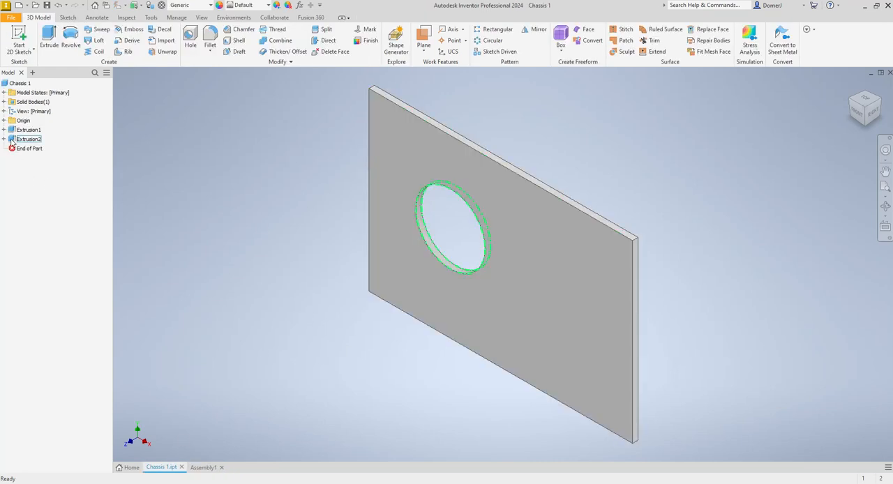
{"action": "right_click", "coordinate": [17, 139]}
{"action": "left_click", "coordinate": [29, 187]}
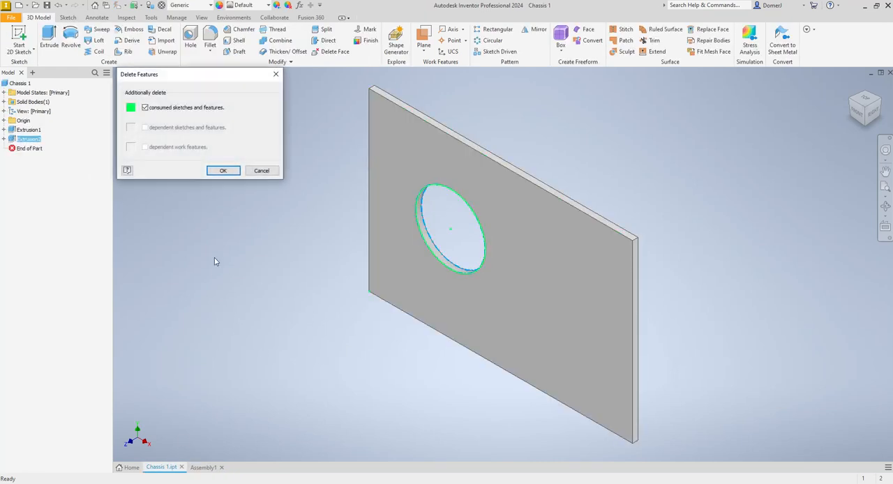
{"action": "left_click", "coordinate": [222, 171]}
{"action": "left_click", "coordinate": [205, 467]}
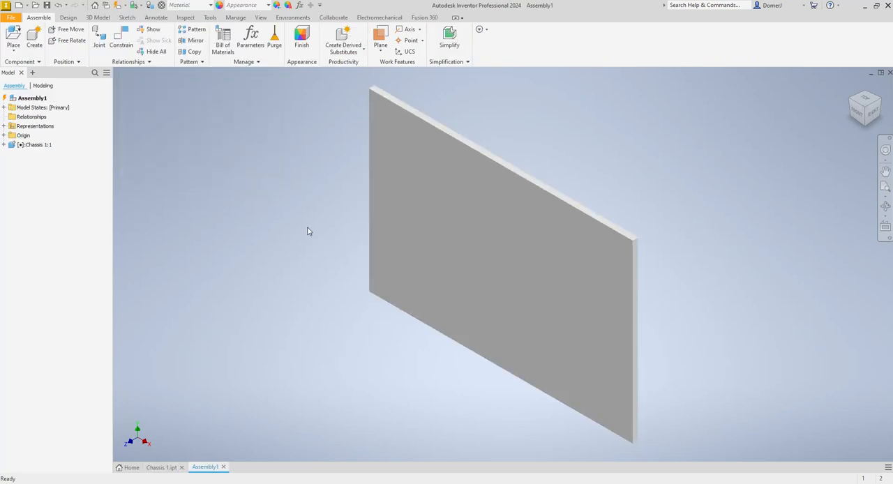
- Import GeckoMotor6mm_JustCuzRobotics.stp from the Parts folder as a converted model and place two instances beside the chassis
{"action": "left_click", "coordinate": [14, 35]}
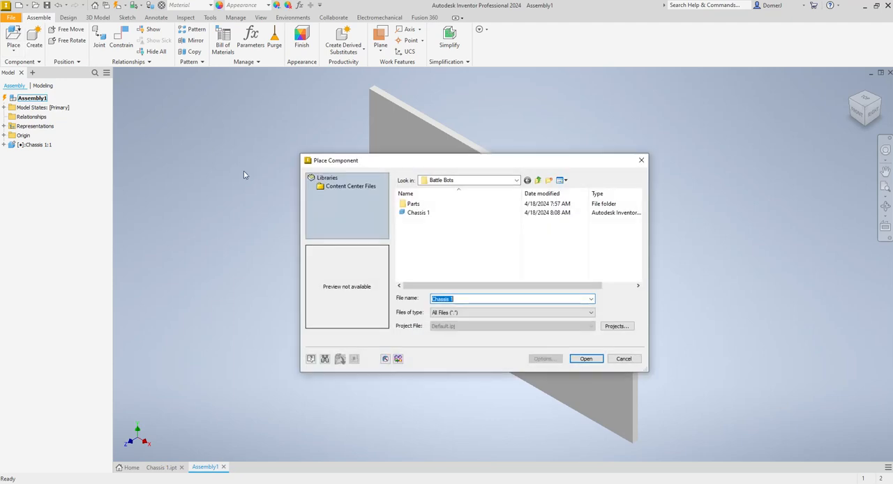
{"action": "double_click", "coordinate": [419, 204]}
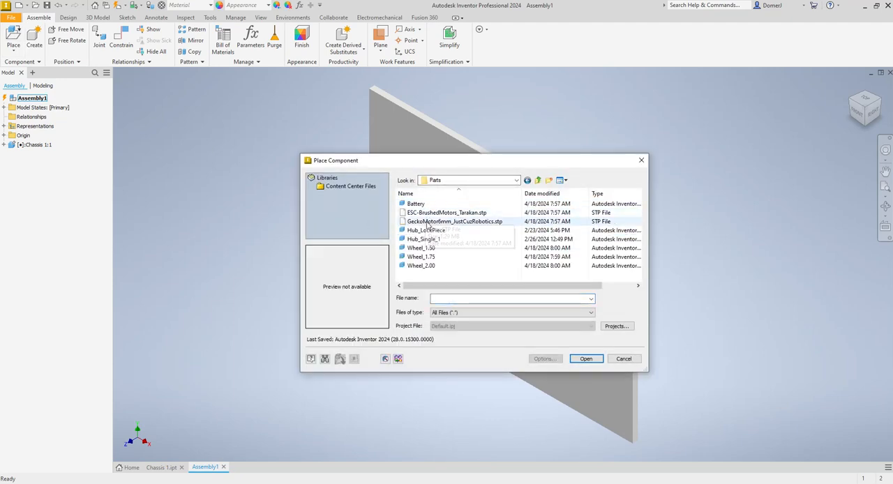
{"action": "left_click", "coordinate": [422, 222]}
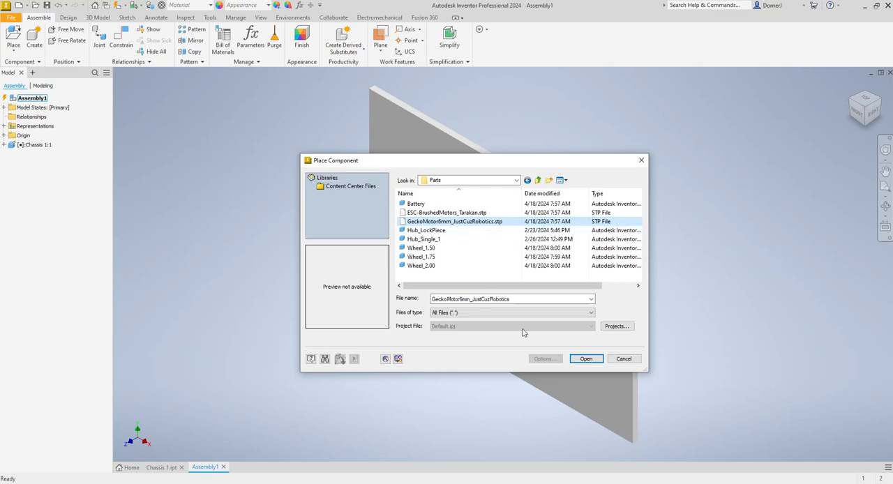
{"action": "left_click", "coordinate": [587, 358]}
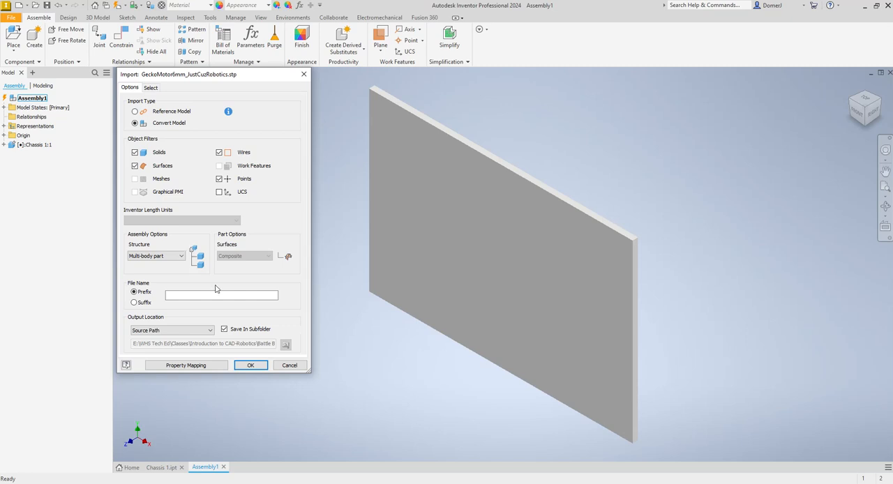
{"action": "left_click", "coordinate": [250, 366]}
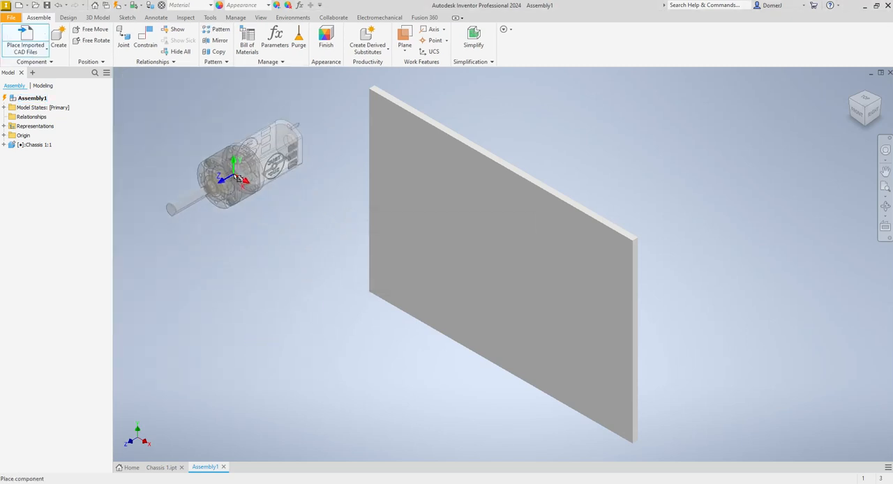
{"action": "left_click", "coordinate": [233, 158]}
{"action": "left_click", "coordinate": [259, 266]}
{"action": "key", "text": "Escape"}
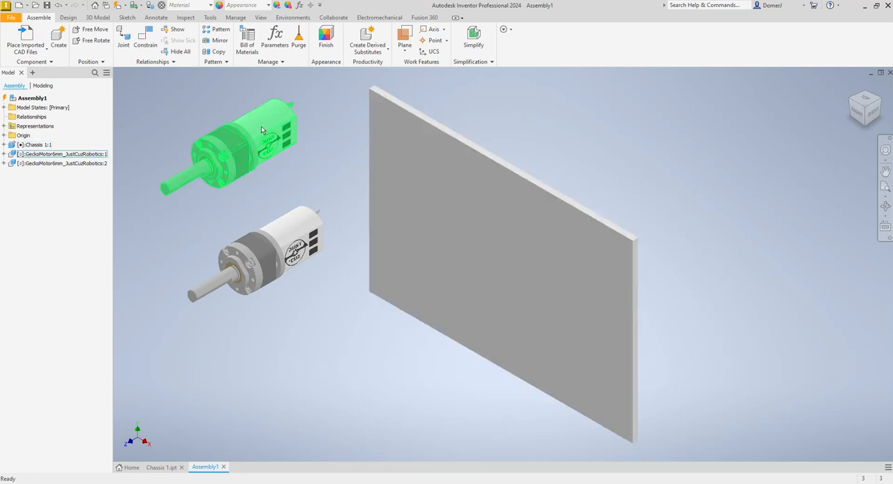
- Mate the lower motor's flat logo side to the chassis plate's large face with 0.000 in offset, and move it to the plate's far end
{"action": "left_click", "coordinate": [884, 208]}
{"action": "left_click_drag", "start_coordinate": [502, 278], "coordinate": [598, 271]}
{"action": "middle_click_drag", "start_coordinate": [489, 273], "coordinate": [358, 295], "text": "shift"}
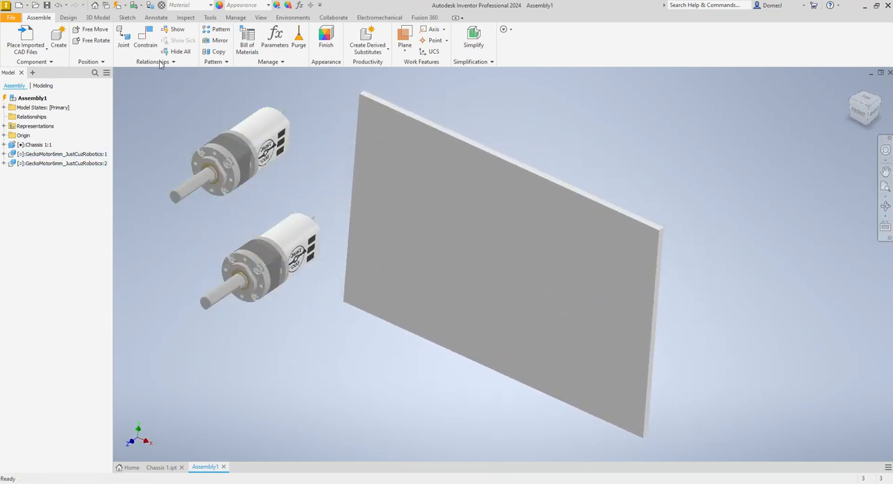
{"action": "left_click", "coordinate": [145, 40]}
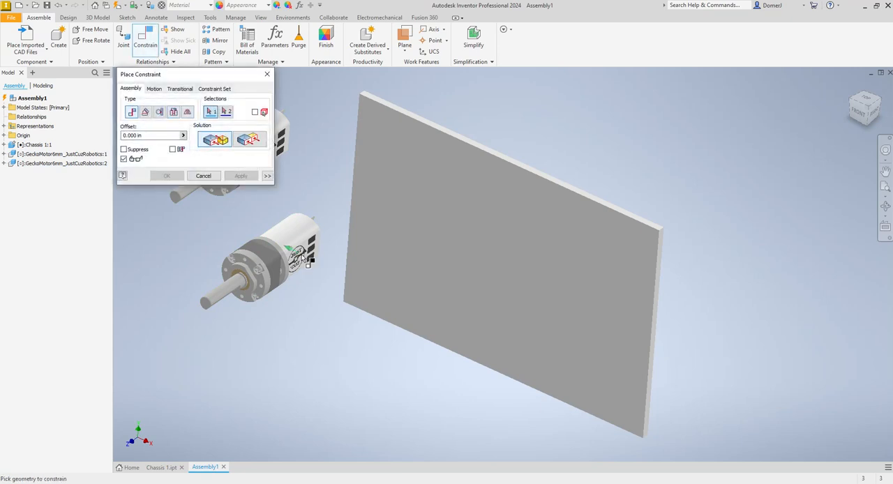
{"action": "scroll", "coordinate": [305, 253], "scroll_direction": "up", "scroll_amount": 5}
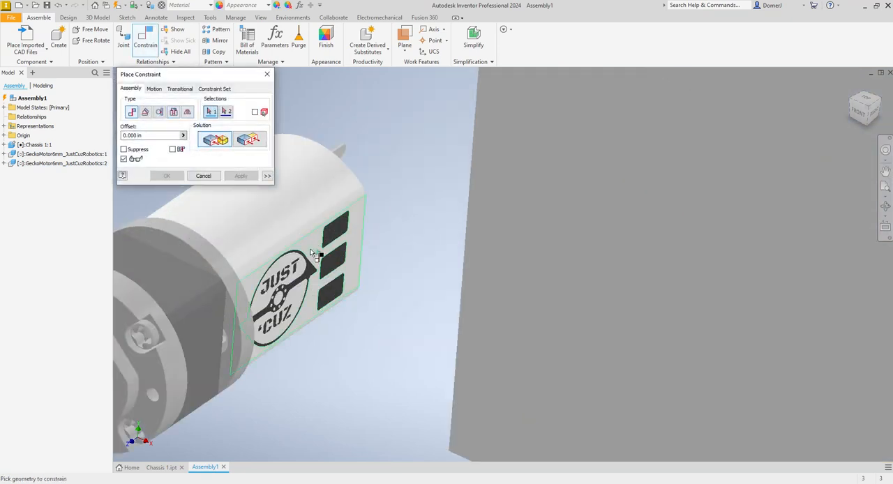
{"action": "left_click", "coordinate": [312, 253]}
{"action": "scroll", "coordinate": [315, 253], "scroll_direction": "down", "scroll_amount": 5}
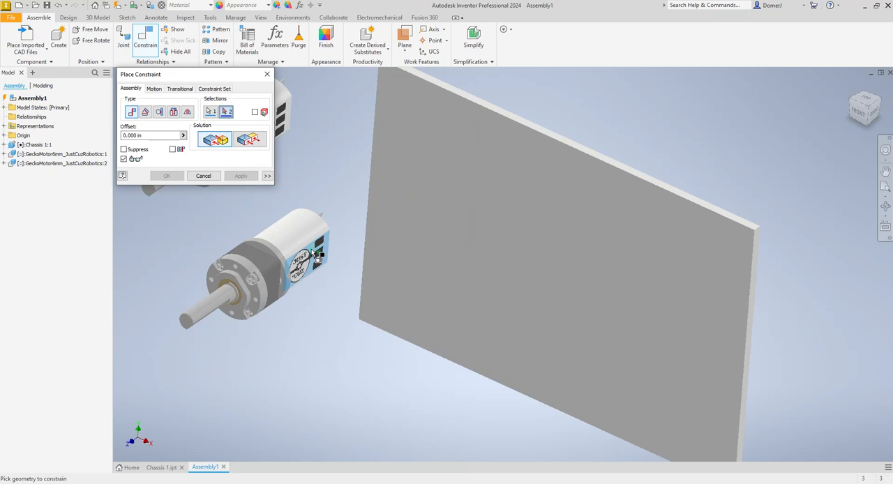
{"action": "left_click", "coordinate": [390, 221]}
{"action": "left_click", "coordinate": [241, 176]}
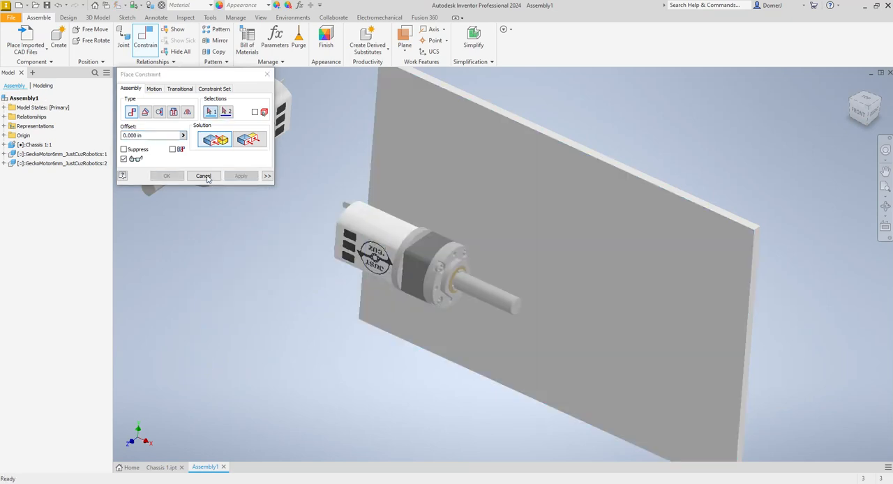
{"action": "left_click", "coordinate": [203, 176]}
{"action": "left_click_drag", "start_coordinate": [415, 265], "coordinate": [744, 352]}
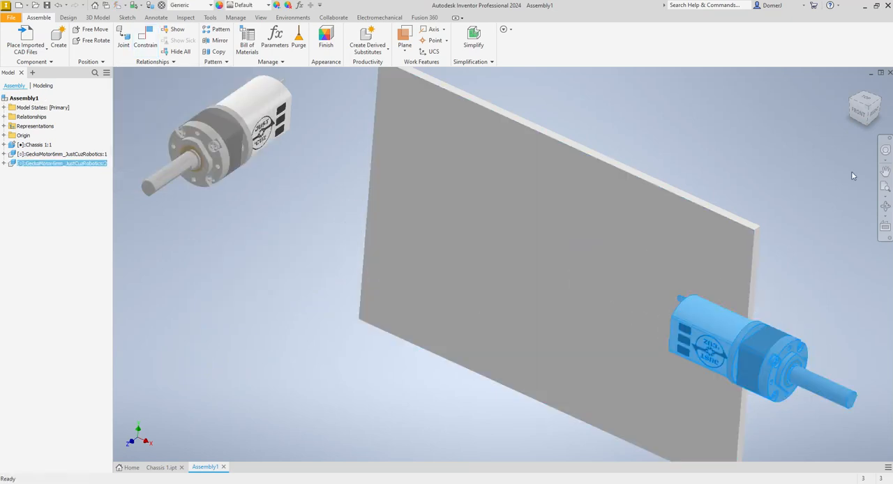
- Mate the other motor's flat logo side to the same chassis face with 0.000 in offset, and shift it slightly along the plate
{"action": "left_click", "coordinate": [145, 42]}
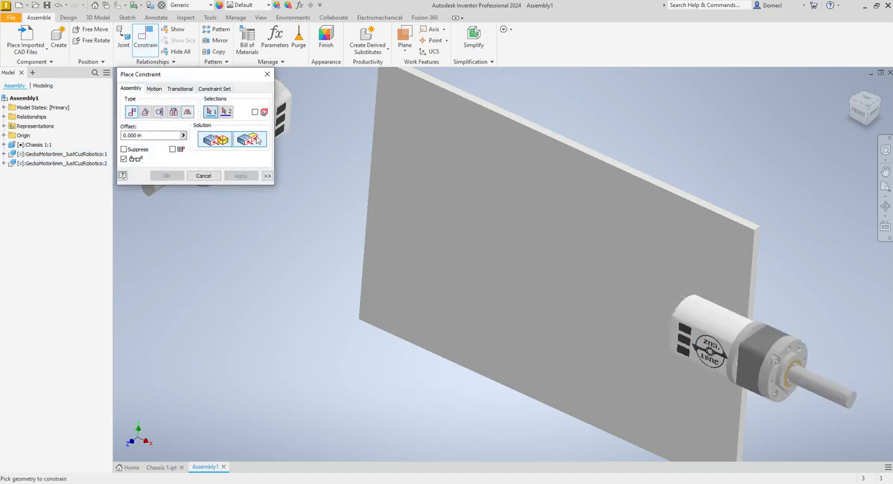
{"action": "scroll", "coordinate": [288, 127], "scroll_direction": "up", "scroll_amount": 3}
{"action": "left_click", "coordinate": [294, 120]}
{"action": "scroll", "coordinate": [301, 139], "scroll_direction": "down", "scroll_amount": 2}
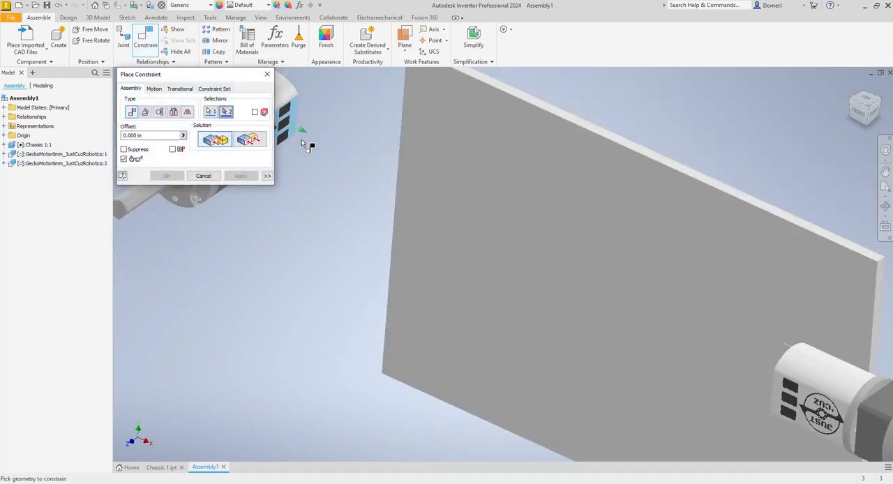
{"action": "left_click", "coordinate": [426, 217]}
{"action": "left_click", "coordinate": [167, 176]}
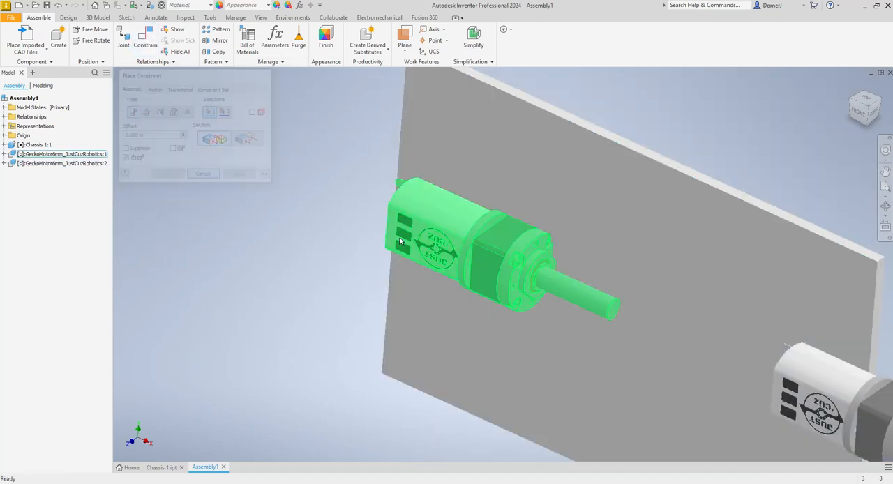
{"action": "left_click_drag", "start_coordinate": [478, 274], "coordinate": [461, 279]}
{"action": "scroll", "coordinate": [544, 275], "scroll_direction": "down", "scroll_amount": 3}
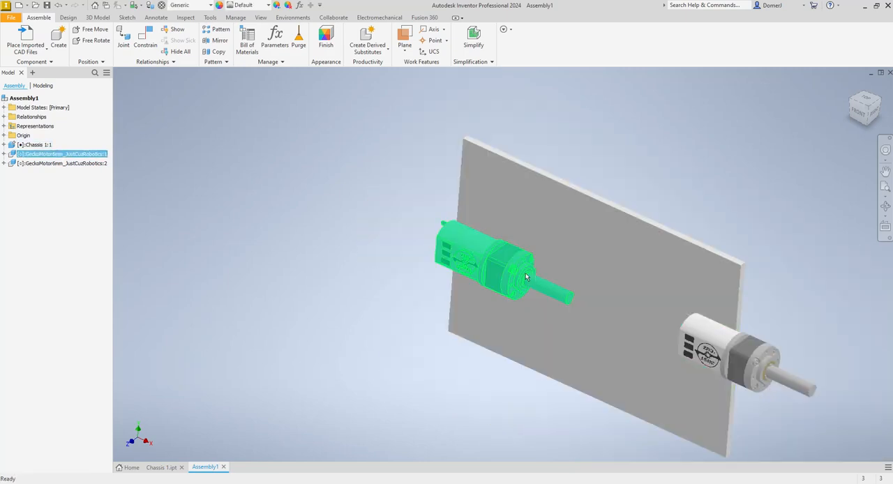
{"action": "scroll", "coordinate": [525, 274], "scroll_direction": "up", "scroll_amount": 3}
- Make the gearbox front face of GeckoMotor6mm_JustCuzRobotics:1 flush with the nearer short chassis edge at 0.000 in offset, and slide the motor down along that edge
{"action": "left_click", "coordinate": [145, 39]}
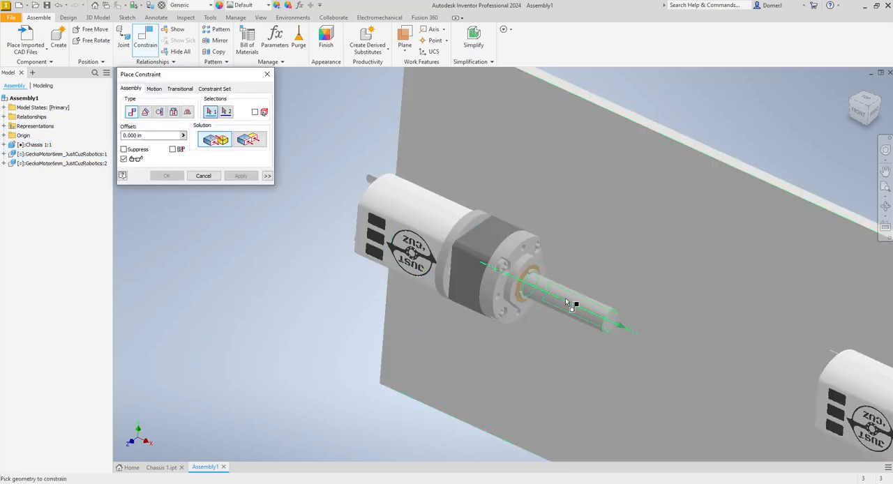
{"action": "left_click", "coordinate": [249, 141]}
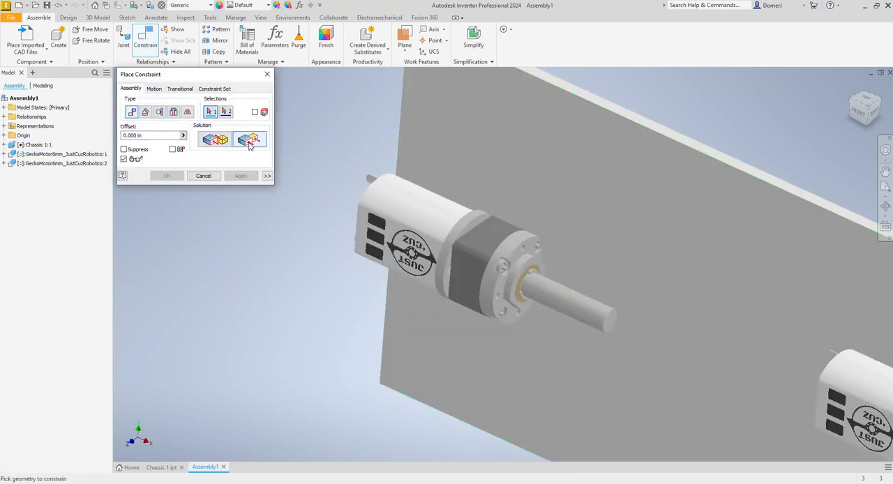
{"action": "scroll", "coordinate": [514, 262], "scroll_direction": "up", "scroll_amount": 3}
{"action": "left_click", "coordinate": [522, 255]}
{"action": "scroll", "coordinate": [541, 286], "scroll_direction": "down", "scroll_amount": 3}
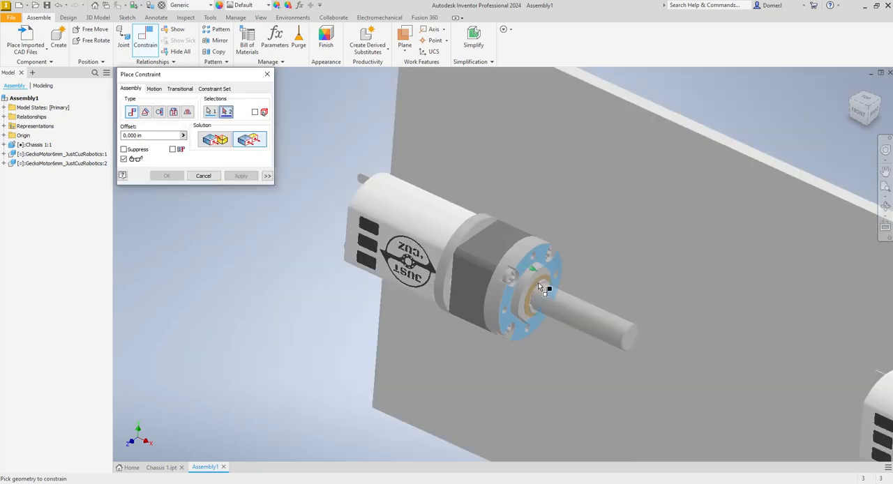
{"action": "scroll", "coordinate": [541, 286], "scroll_direction": "down", "scroll_amount": 5}
{"action": "left_click", "coordinate": [885, 206]}
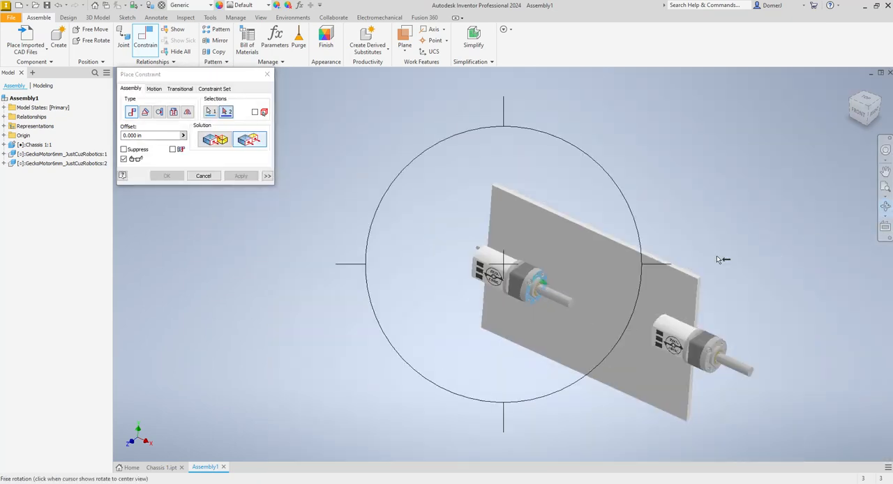
{"action": "left_click_drag", "start_coordinate": [589, 307], "coordinate": [692, 262]}
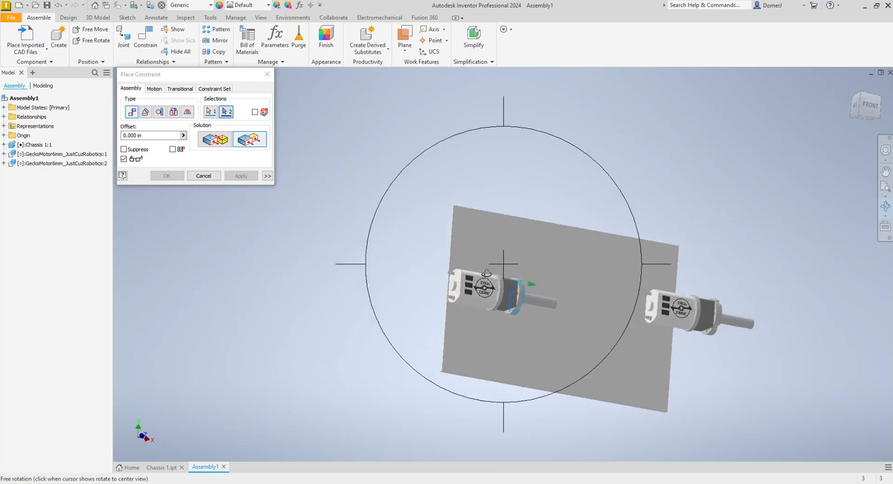
{"action": "key", "text": "Escape"}
{"action": "scroll", "coordinate": [450, 271], "scroll_direction": "up", "scroll_amount": 6}
{"action": "left_click", "coordinate": [434, 277]}
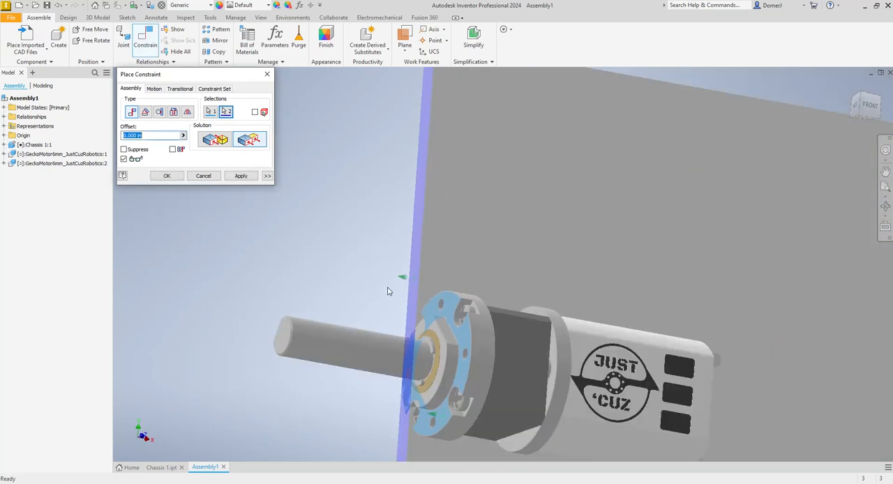
{"action": "left_click", "coordinate": [241, 176]}
{"action": "left_click", "coordinate": [203, 176]}
{"action": "scroll", "coordinate": [219, 228], "scroll_direction": "down", "scroll_amount": 5}
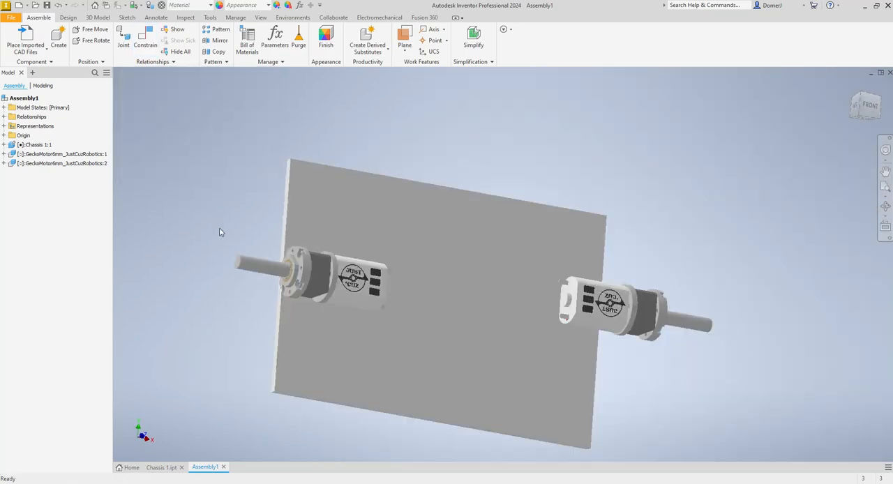
{"action": "left_click", "coordinate": [346, 285]}
{"action": "left_click_drag", "start_coordinate": [346, 284], "coordinate": [345, 327]}
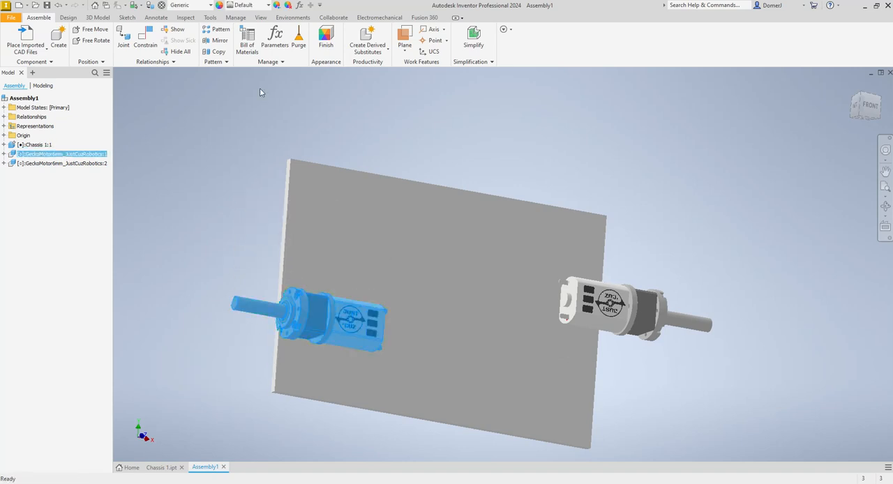
- Make the gearbox front face of GeckoMotor6mm_JustCuzRobotics:2 flush with the opposite short edge of the chassis plate, with 0.000 in offset
{"action": "left_click", "coordinate": [146, 35]}
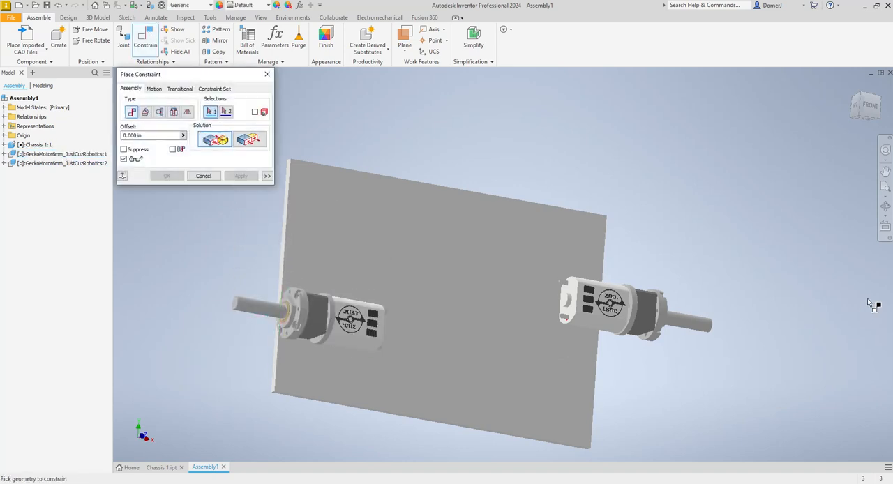
{"action": "left_click", "coordinate": [885, 207]}
{"action": "left_click_drag", "start_coordinate": [630, 279], "coordinate": [468, 293]}
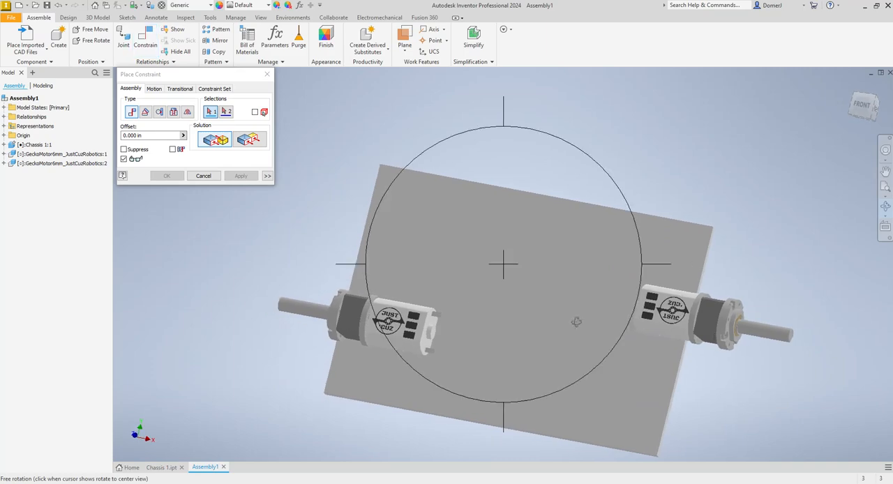
{"action": "key", "text": "Escape"}
{"action": "scroll", "coordinate": [681, 317], "scroll_direction": "down", "scroll_amount": 5}
{"action": "left_click", "coordinate": [726, 276]}
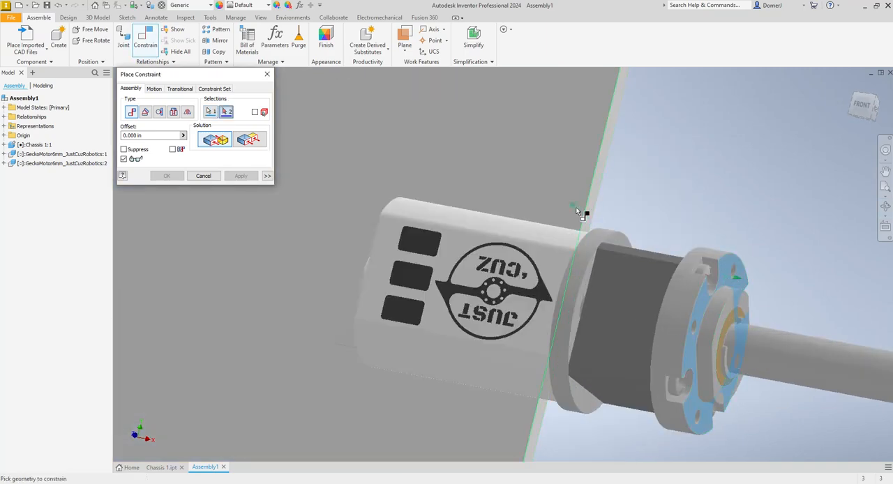
{"action": "left_click", "coordinate": [587, 208]}
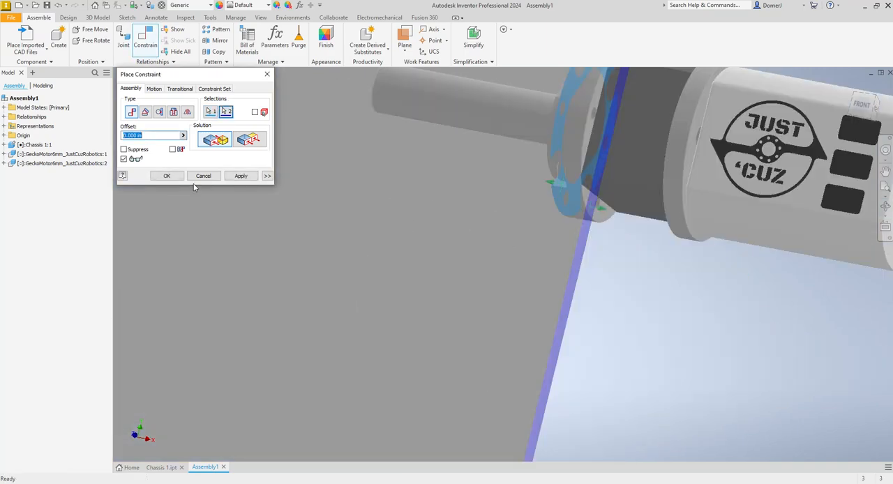
{"action": "left_click", "coordinate": [249, 139]}
{"action": "left_click", "coordinate": [239, 176]}
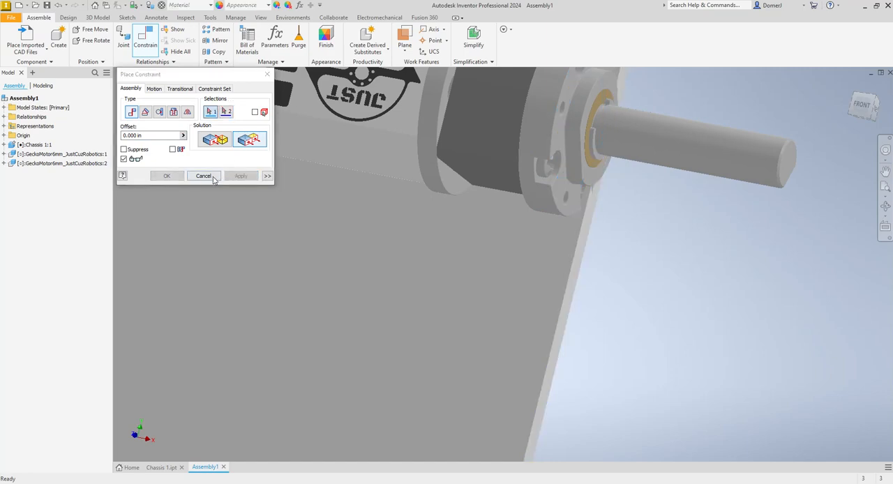
{"action": "left_click", "coordinate": [204, 176]}
- Make the lower flat gearbox sides of the two motors flush with each other at 0.000 in offset, and nudge the linked pair upward
{"action": "scroll", "coordinate": [478, 326], "scroll_direction": "up", "scroll_amount": 5}
{"action": "left_click", "coordinate": [461, 353]}
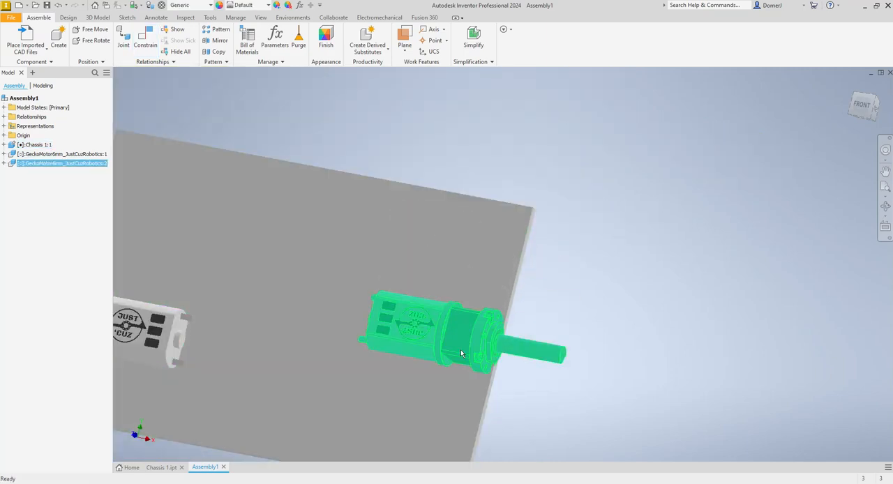
{"action": "left_click", "coordinate": [886, 207]}
{"action": "left_click_drag", "start_coordinate": [483, 311], "coordinate": [503, 293]}
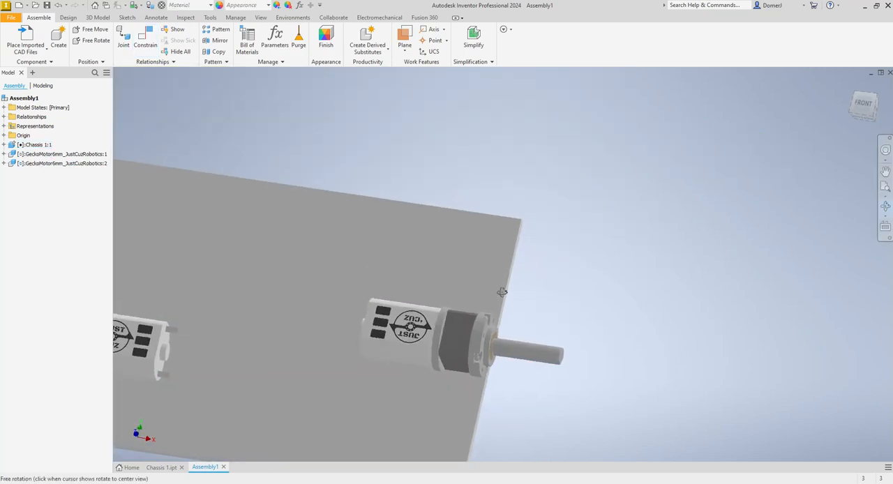
{"action": "key", "text": "F5"}
{"action": "key", "text": "c"}
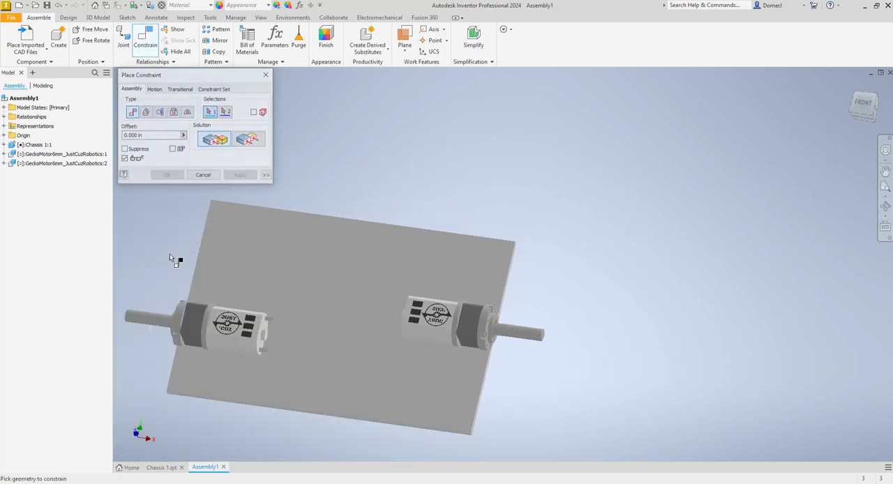
{"action": "left_click", "coordinate": [249, 140]}
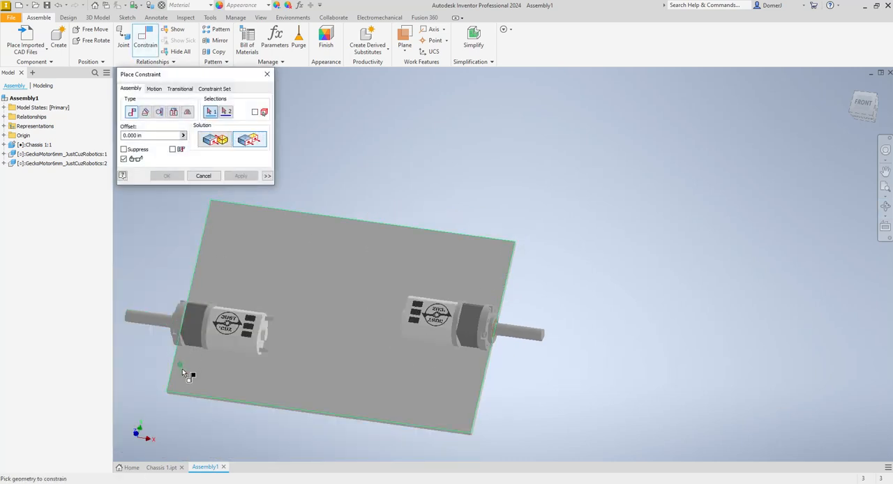
{"action": "left_click", "coordinate": [189, 340]}
{"action": "left_click", "coordinate": [478, 341]}
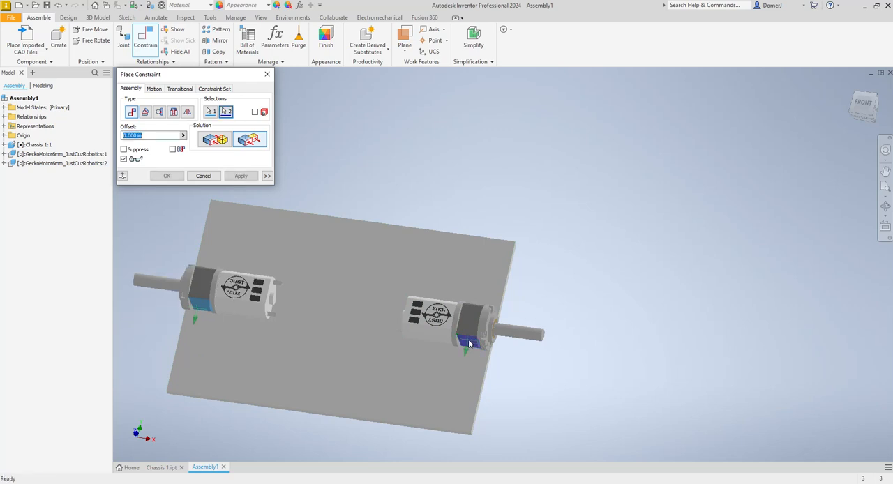
{"action": "left_click", "coordinate": [240, 176]}
{"action": "left_click", "coordinate": [204, 176]}
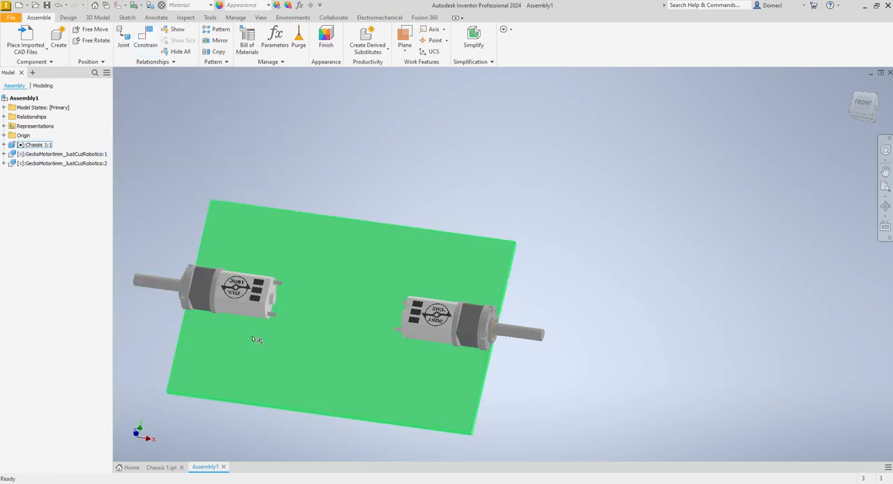
{"action": "mouse_move", "coordinate": [244, 289]}
{"action": "left_mouse_down"}
{"action": "mouse_move", "coordinate": [251, 274]}
{"action": "mouse_move", "coordinate": [239, 340]}
{"action": "mouse_move", "coordinate": [236, 287]}
{"action": "left_mouse_up"}
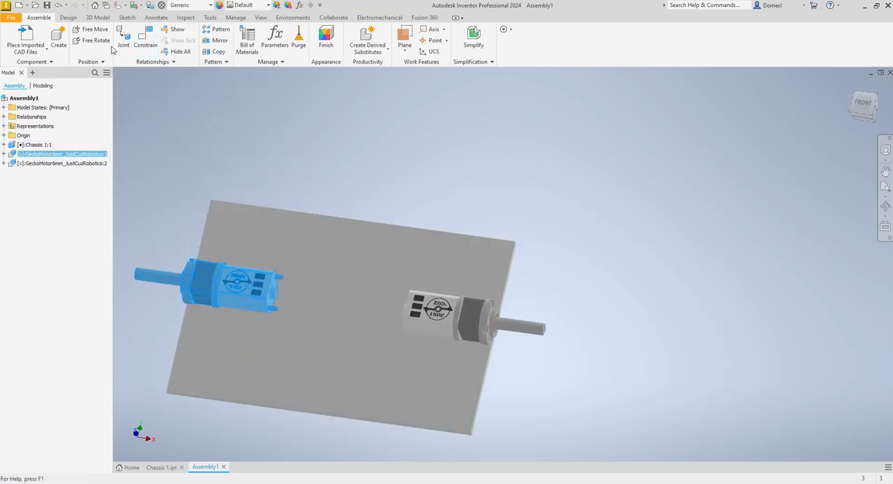
- Add a flush constraint between the first motor's lower flat gearbox side and the chassis plate's lower long edge, with a 1.5 in offset
{"action": "left_click", "coordinate": [145, 39]}
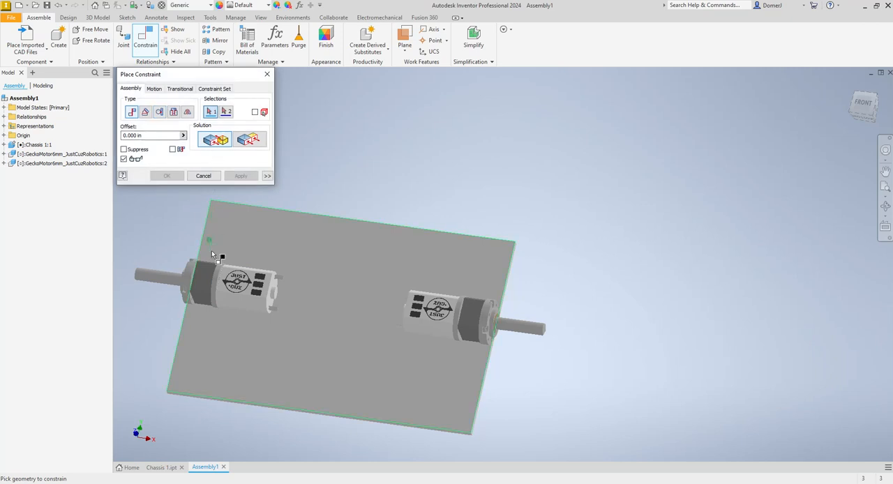
{"action": "left_click", "coordinate": [251, 142]}
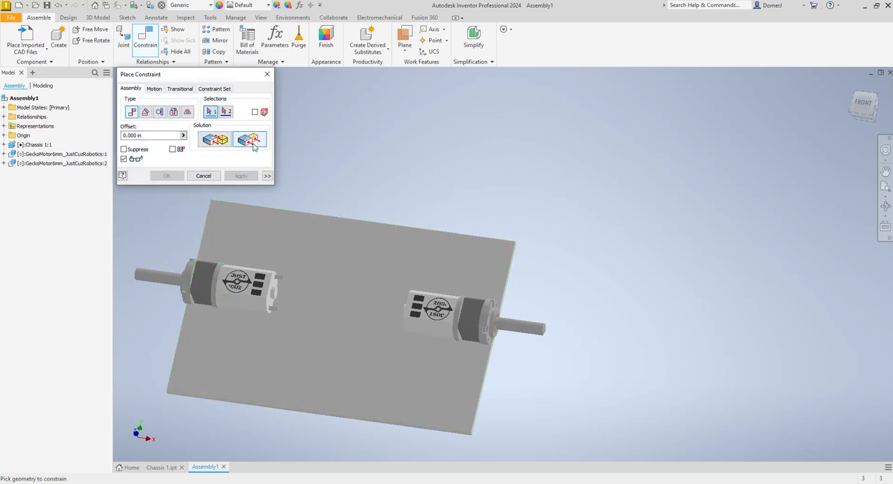
{"action": "left_click", "coordinate": [199, 315]}
{"action": "scroll", "coordinate": [175, 377], "scroll_direction": "up", "scroll_amount": 5}
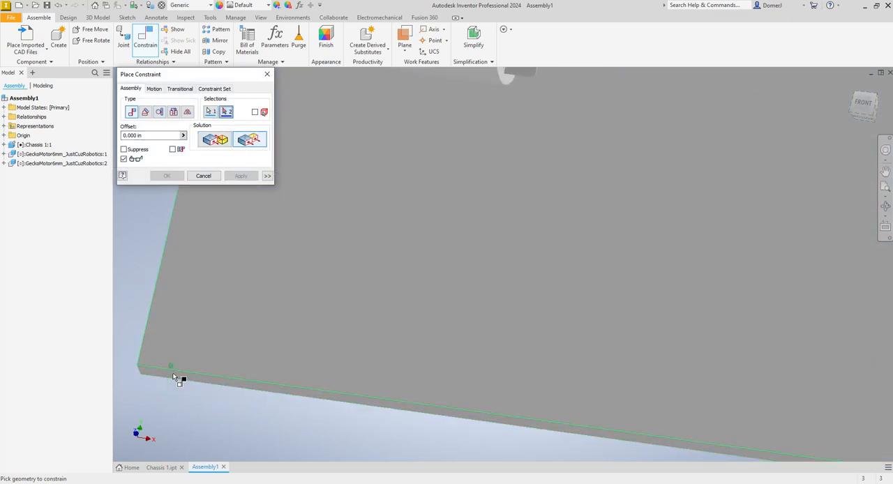
{"action": "left_click", "coordinate": [173, 376]}
{"action": "scroll", "coordinate": [174, 377], "scroll_direction": "down", "scroll_amount": 5}
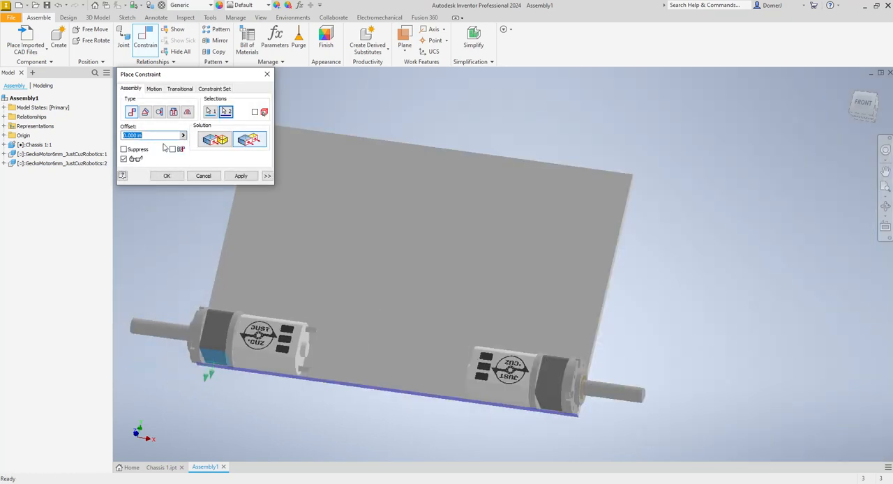
{"action": "type", "text": "1.5"}
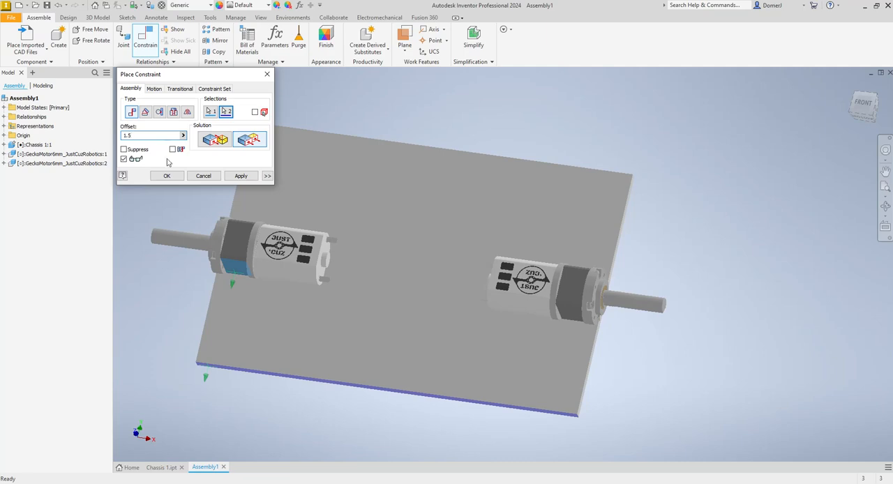
{"action": "left_click", "coordinate": [241, 176]}
{"action": "left_click", "coordinate": [203, 176]}
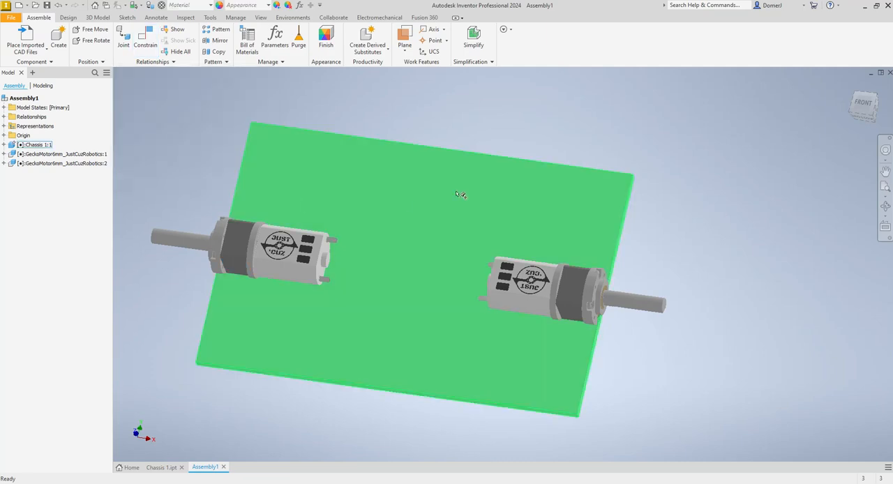
{"action": "left_click", "coordinate": [513, 302]}
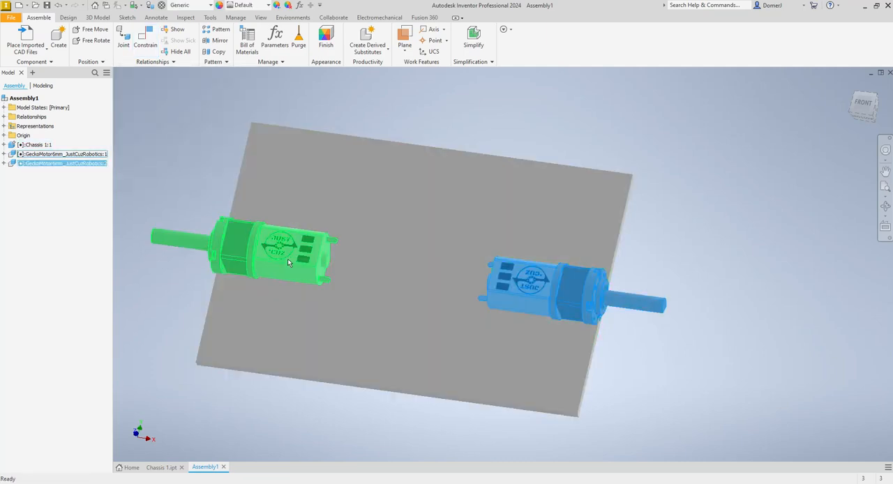
{"action": "left_click", "coordinate": [289, 261]}
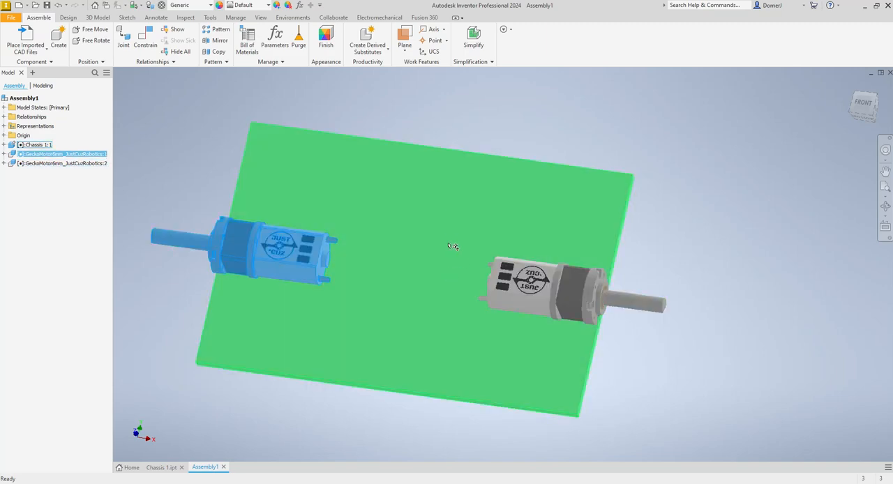
- Delete the Flush:2 constraint that holds the second motor's front face to the short edge of the chassis
{"action": "left_click", "coordinate": [124, 230]}
{"action": "left_click", "coordinate": [4, 163]}
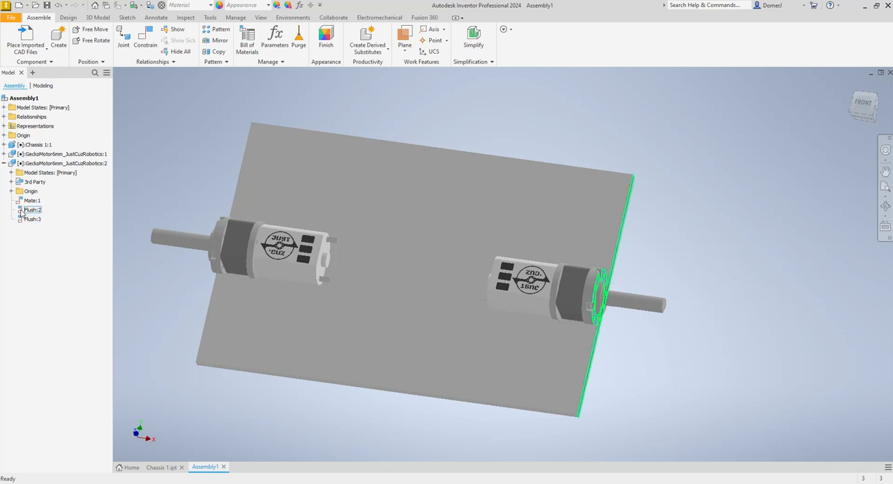
{"action": "left_click", "coordinate": [28, 210]}
{"action": "right_click", "coordinate": [22, 210]}
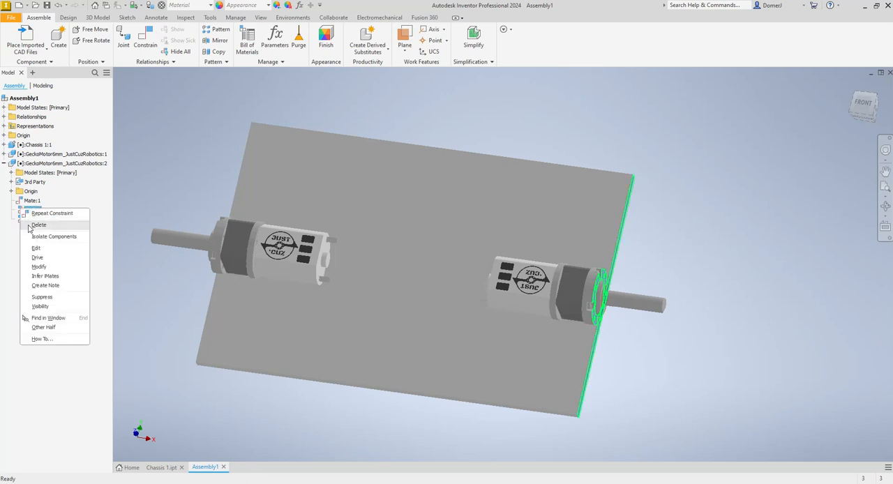
{"action": "left_click", "coordinate": [30, 227]}
- Delete the Flush:1 constraint that holds the first motor's front face to the opposite short chassis edge
{"action": "left_click", "coordinate": [15, 165]}
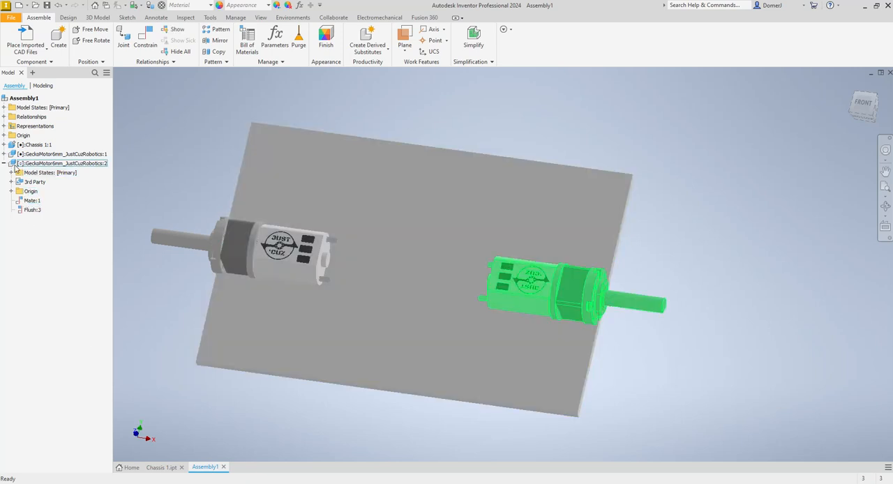
{"action": "left_click", "coordinate": [4, 154]}
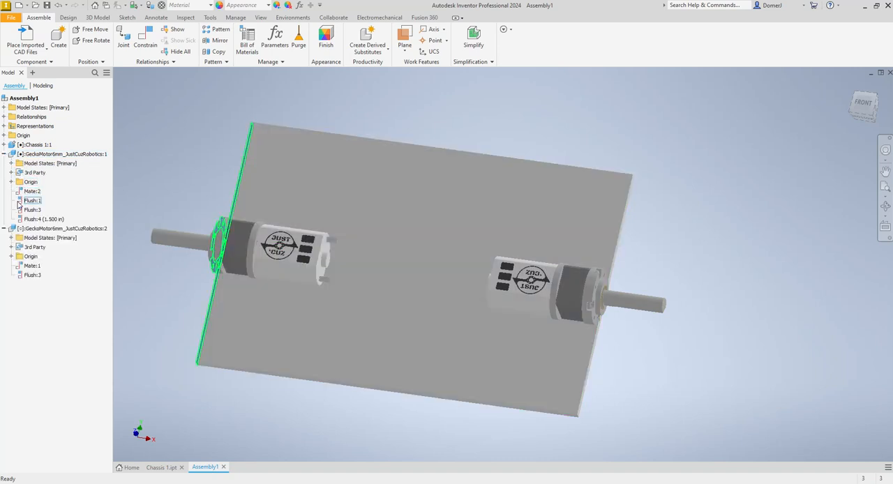
{"action": "left_click", "coordinate": [21, 201]}
{"action": "right_click", "coordinate": [20, 202]}
{"action": "left_click", "coordinate": [36, 226]}
- Try to make the second motor's front face flush with the chassis plate's lower long edge at 0.000 in offset
{"action": "left_click", "coordinate": [145, 42]}
{"action": "scroll", "coordinate": [582, 292], "scroll_direction": "up", "scroll_amount": 5}
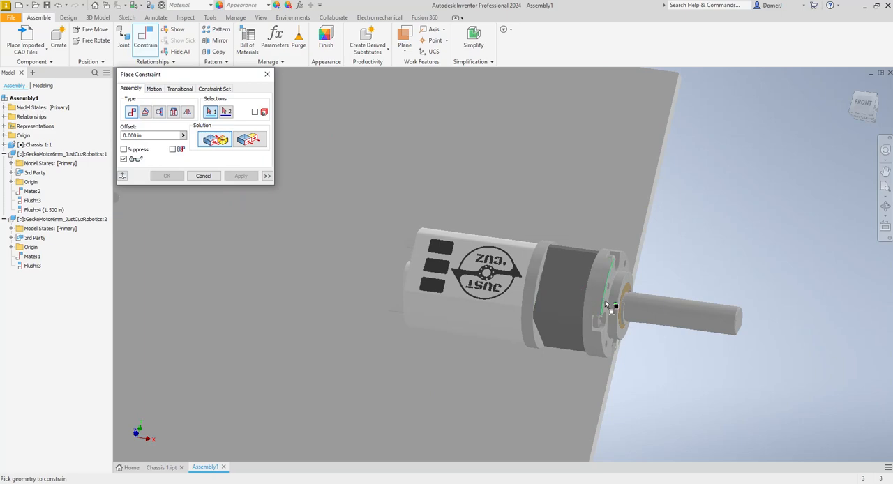
{"action": "scroll", "coordinate": [609, 303], "scroll_direction": "up", "scroll_amount": 3}
{"action": "left_click", "coordinate": [258, 143]}
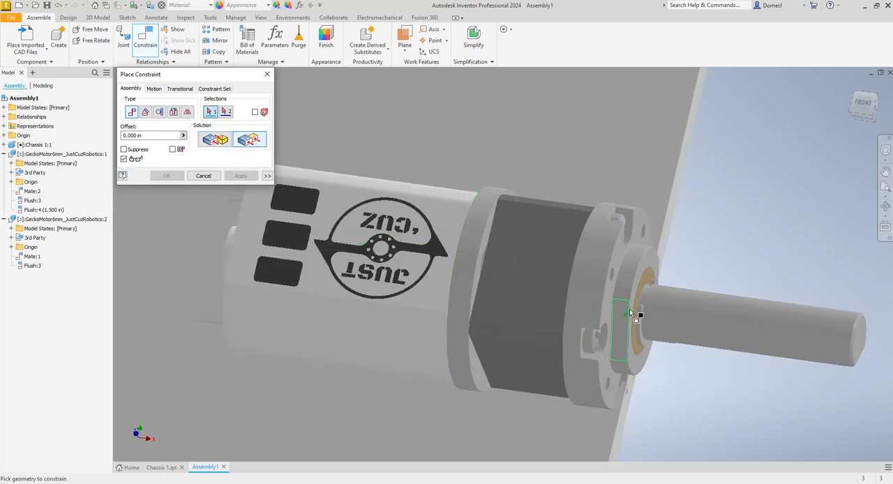
{"action": "left_click", "coordinate": [606, 299]}
{"action": "scroll", "coordinate": [630, 240], "scroll_direction": "down", "scroll_amount": 6}
{"action": "scroll", "coordinate": [558, 334], "scroll_direction": "up", "scroll_amount": 5}
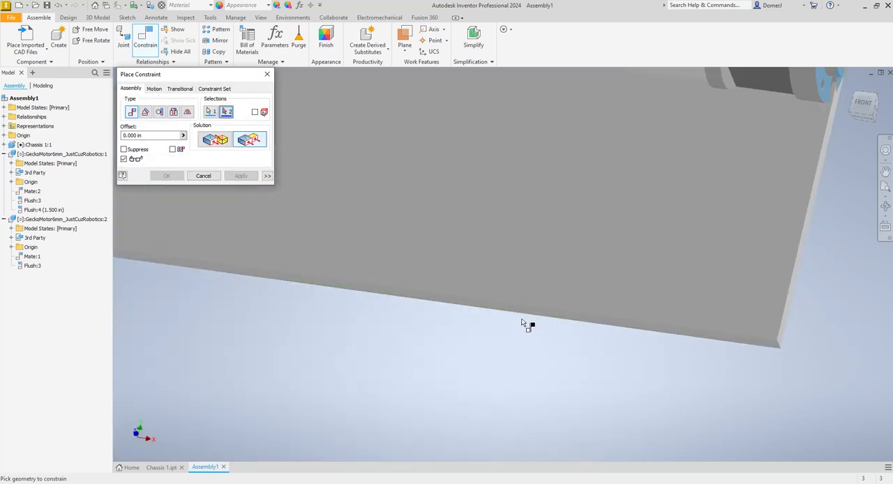
{"action": "left_click", "coordinate": [521, 316]}
{"action": "scroll", "coordinate": [488, 335], "scroll_direction": "down", "scroll_amount": 5}
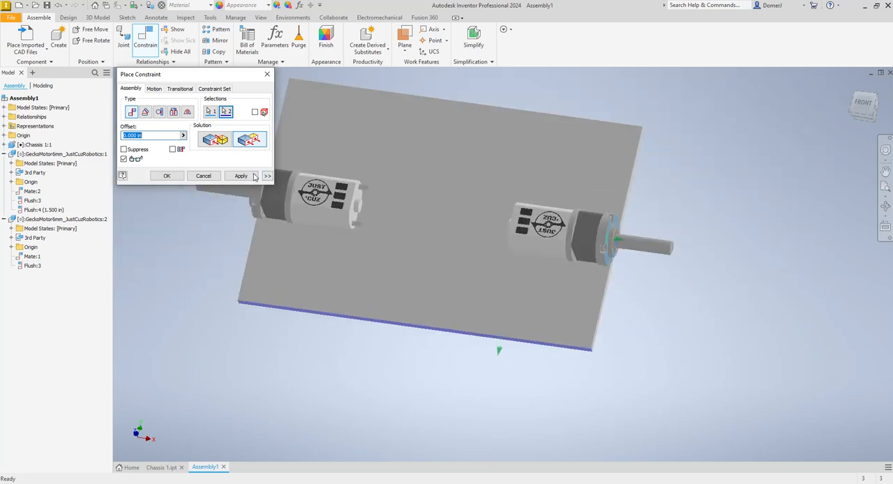
{"action": "left_click", "coordinate": [241, 176]}
{"action": "left_click", "coordinate": [398, 216]}
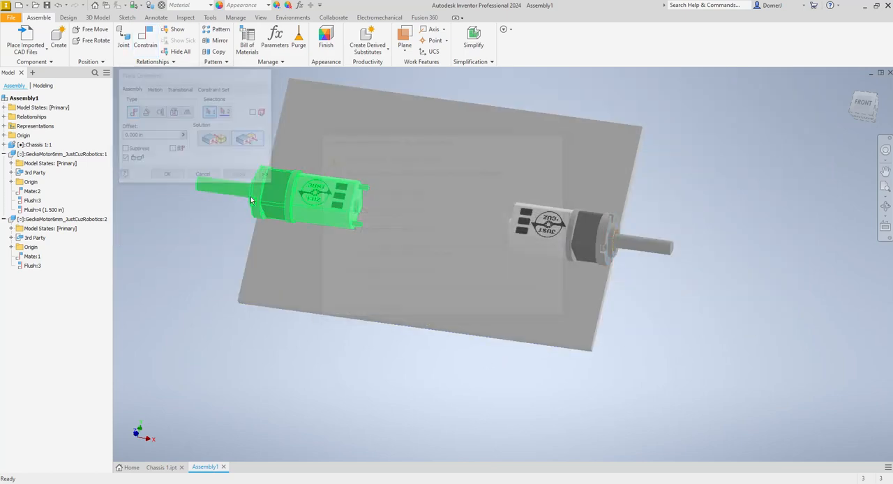
- Delete the 1.5 in flush constraint between the first motor's gearbox side and the chassis plate's lower long edge
{"action": "left_click", "coordinate": [298, 208]}
{"action": "left_click", "coordinate": [23, 210]}
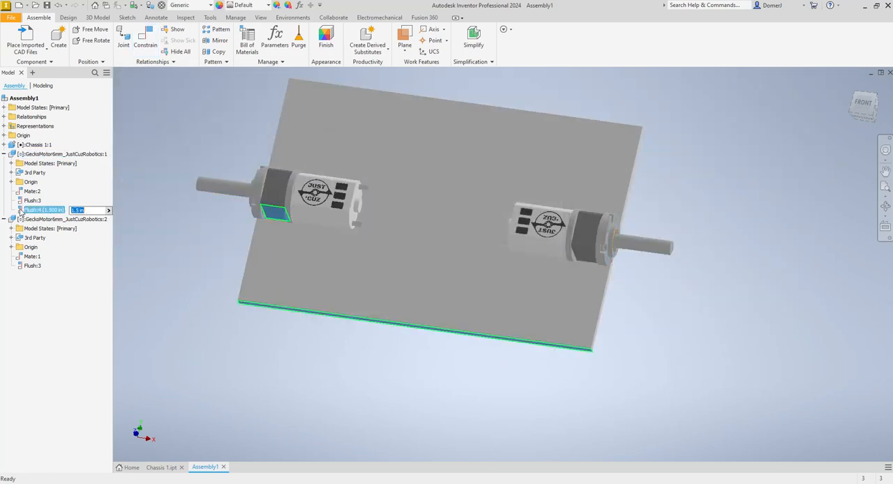
{"action": "left_click", "coordinate": [21, 201]}
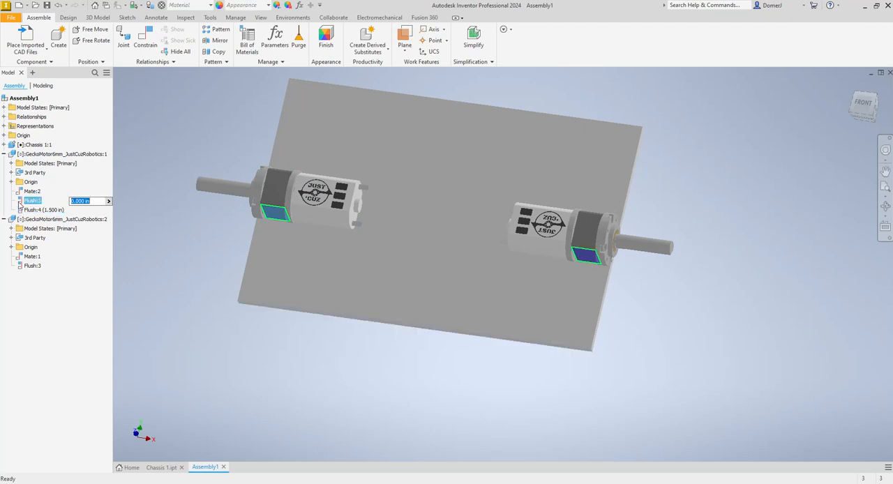
{"action": "right_click", "coordinate": [21, 203]}
{"action": "left_click", "coordinate": [20, 209]}
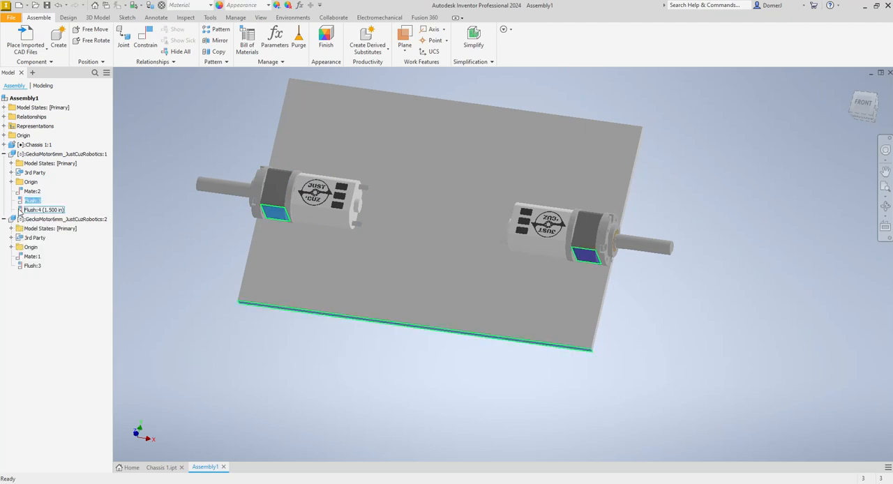
{"action": "right_click", "coordinate": [21, 209]}
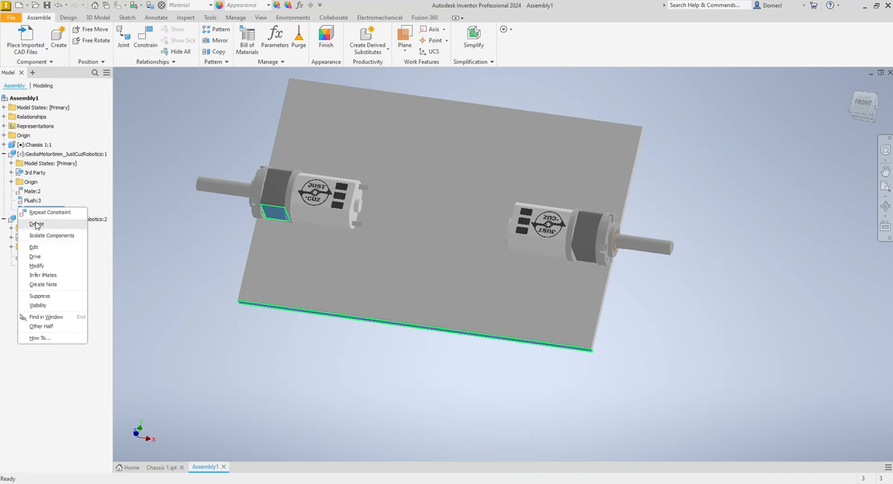
{"action": "left_click", "coordinate": [39, 223]}
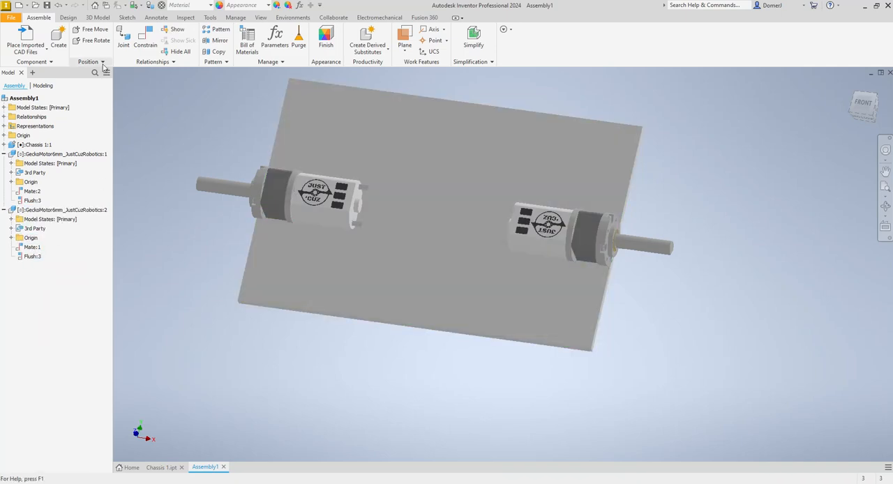
- Make the second motor's front face flush with the plate's lower long edge at 0.000 in offset, and pull the first motor away from it
{"action": "left_click", "coordinate": [145, 42]}
{"action": "left_click", "coordinate": [254, 143]}
{"action": "scroll", "coordinate": [610, 237], "scroll_direction": "up", "scroll_amount": 5}
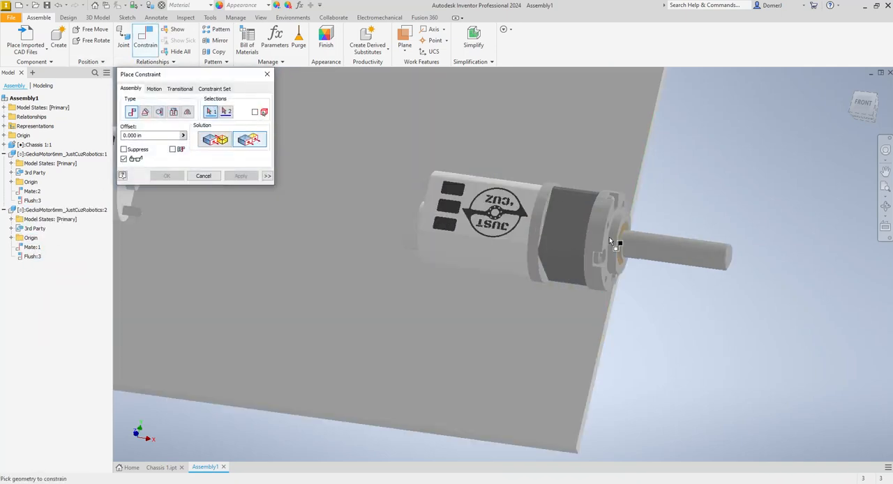
{"action": "left_click", "coordinate": [608, 243]}
{"action": "scroll", "coordinate": [608, 245], "scroll_direction": "down", "scroll_amount": 5}
{"action": "scroll", "coordinate": [538, 318], "scroll_direction": "up", "scroll_amount": 5}
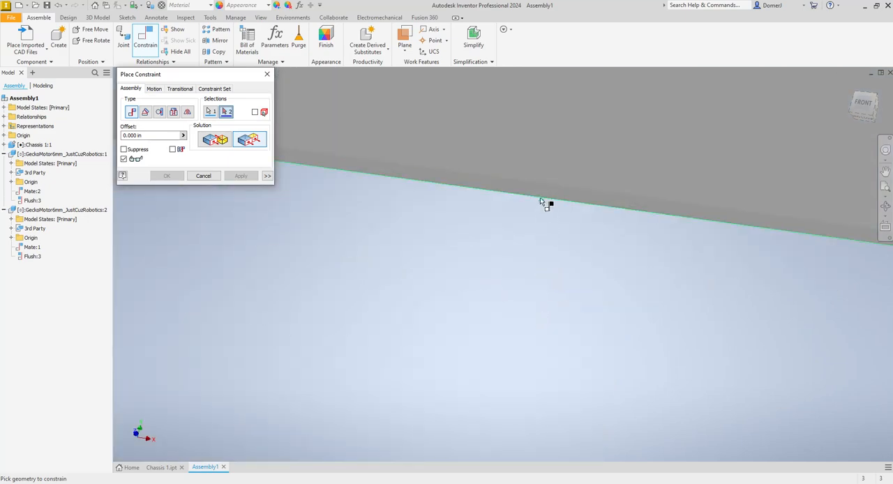
{"action": "left_click", "coordinate": [535, 200]}
{"action": "scroll", "coordinate": [535, 202], "scroll_direction": "down", "scroll_amount": 5}
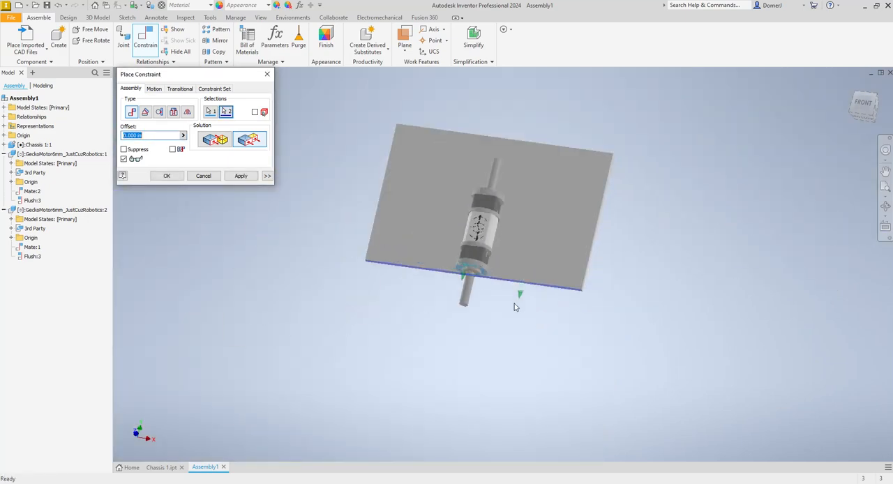
{"action": "left_click", "coordinate": [250, 179]}
{"action": "left_click", "coordinate": [215, 178]}
{"action": "left_click_drag", "start_coordinate": [479, 203], "coordinate": [495, 154]}
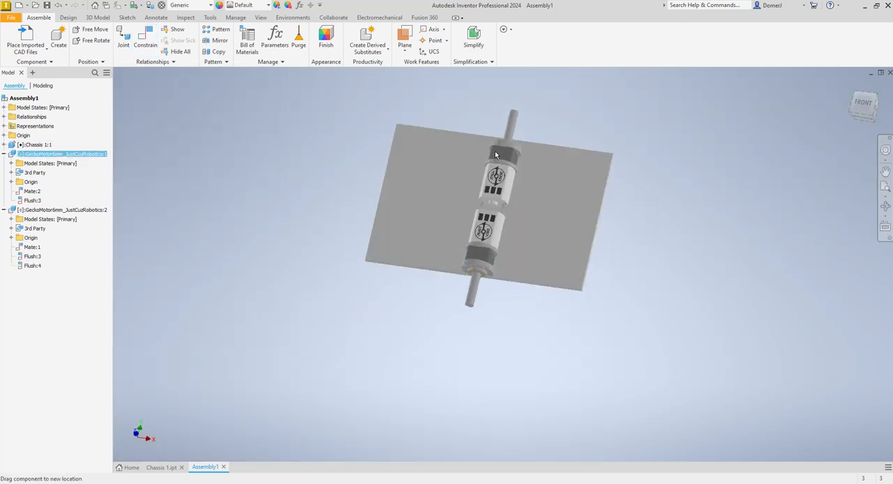
- Make the first motor's front face flush with the chassis plate's opposite long edge at 0.000 in offset
{"action": "left_click", "coordinate": [885, 207]}
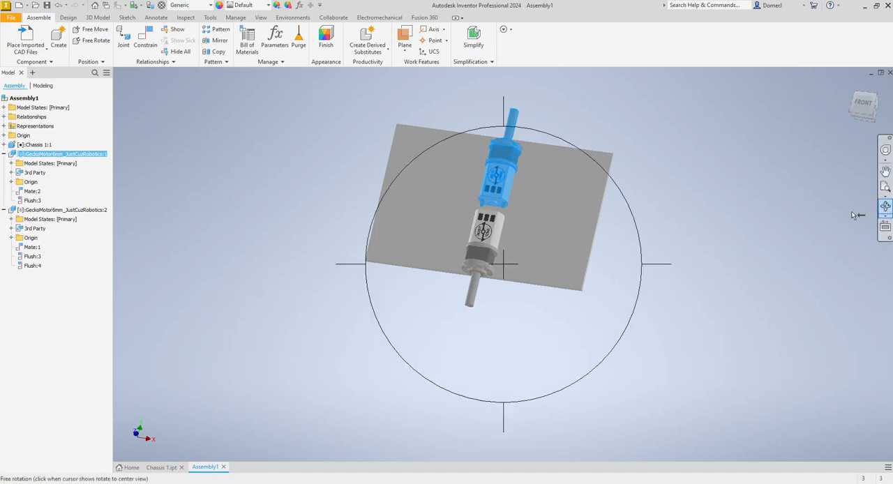
{"action": "left_click_drag", "start_coordinate": [610, 233], "coordinate": [442, 307]}
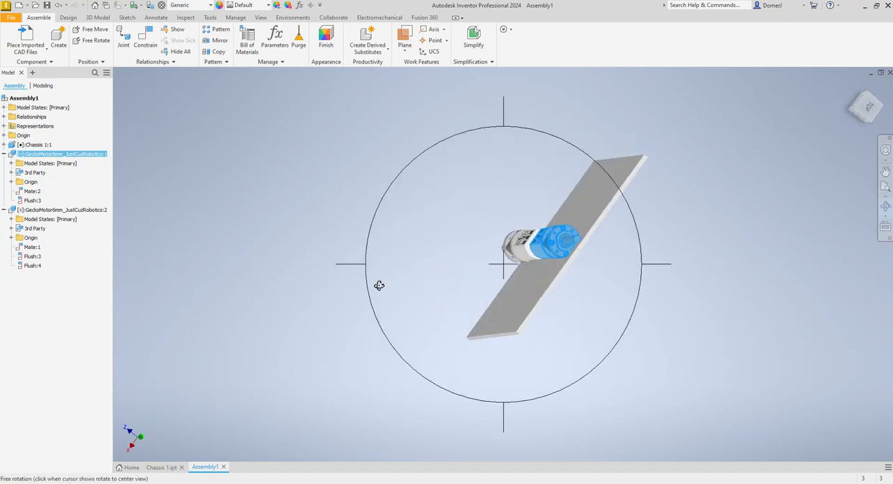
{"action": "left_click", "coordinate": [146, 36]}
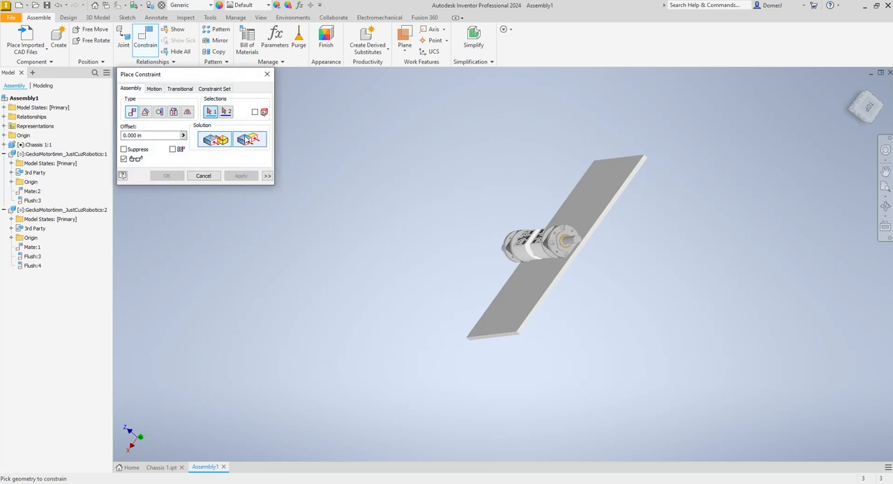
{"action": "scroll", "coordinate": [559, 244], "scroll_direction": "up", "scroll_amount": 5}
{"action": "left_click", "coordinate": [507, 206]}
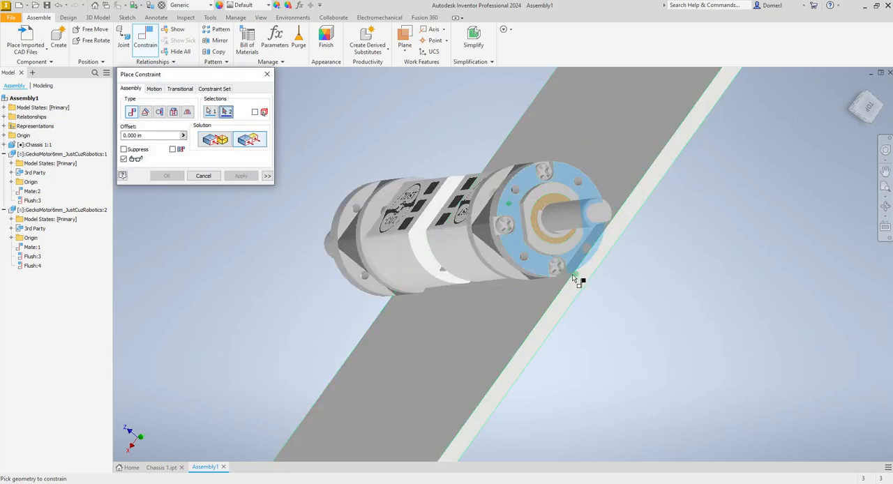
{"action": "left_click", "coordinate": [583, 289]}
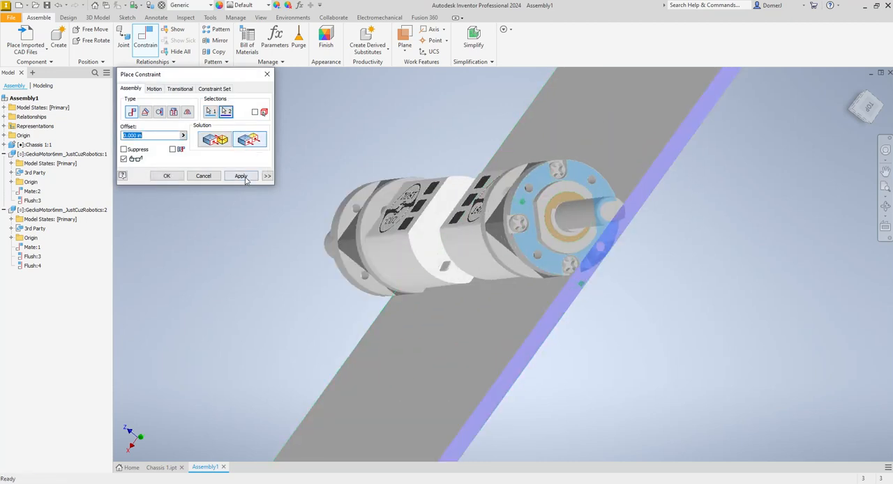
{"action": "left_click", "coordinate": [241, 176]}
{"action": "left_click", "coordinate": [210, 177]}
{"action": "scroll", "coordinate": [574, 238], "scroll_direction": "down", "scroll_amount": 5}
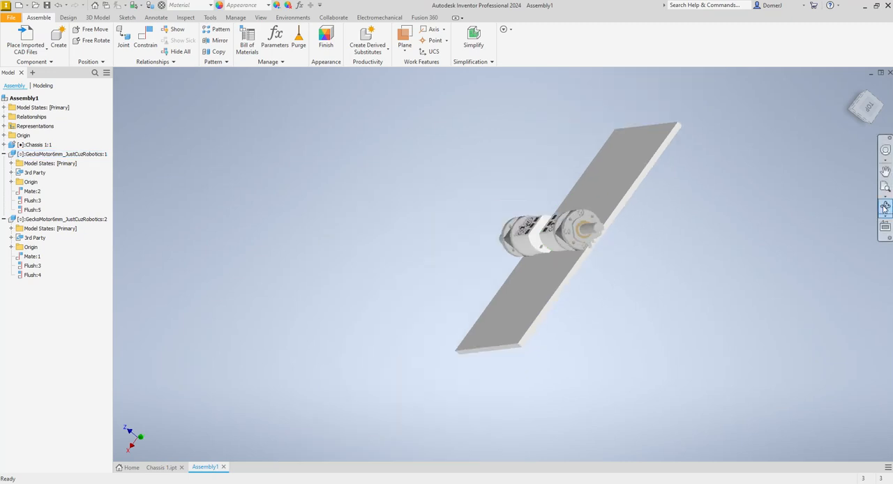
- Add a flush constraint between the second motor's flat gearbox side and the chassis plate's nearby short edge, with a 1.5 in offset
{"action": "left_click", "coordinate": [886, 212]}
{"action": "left_click_drag", "start_coordinate": [504, 264], "coordinate": [702, 291]}
{"action": "key", "text": "Escape"}
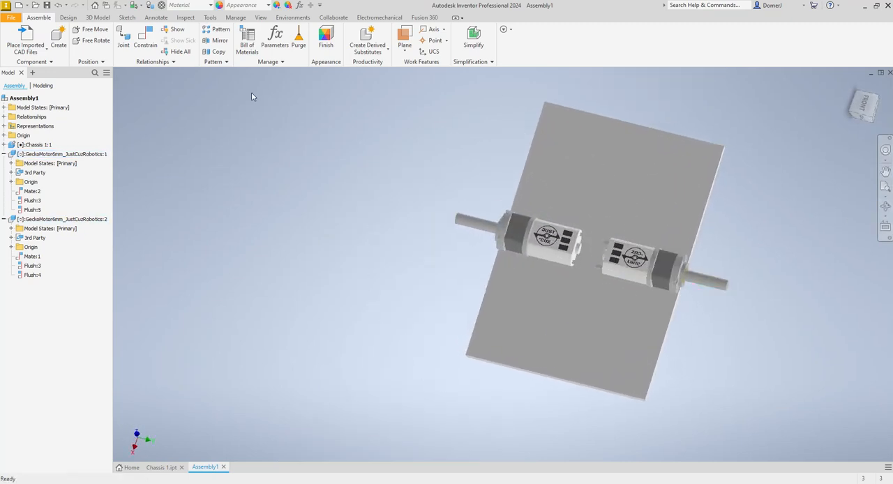
{"action": "left_click_drag", "start_coordinate": [510, 248], "coordinate": [512, 239]}
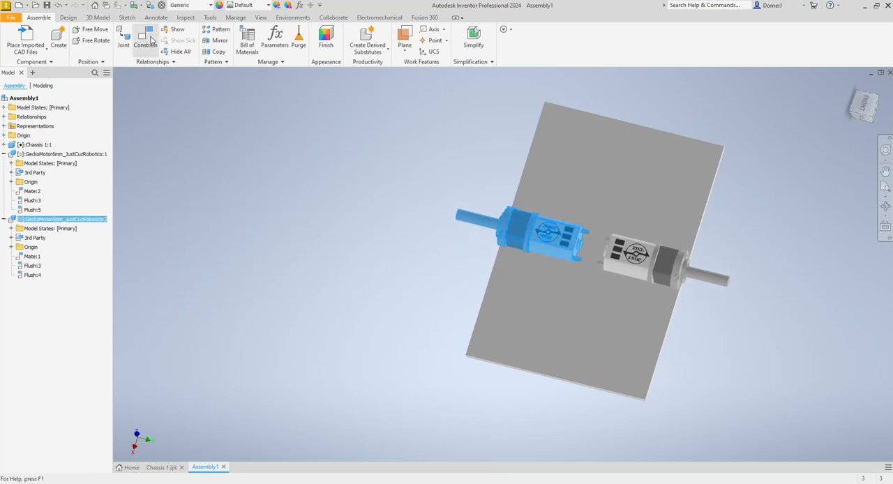
{"action": "left_click", "coordinate": [146, 38]}
{"action": "scroll", "coordinate": [478, 263], "scroll_direction": "up", "scroll_amount": 3}
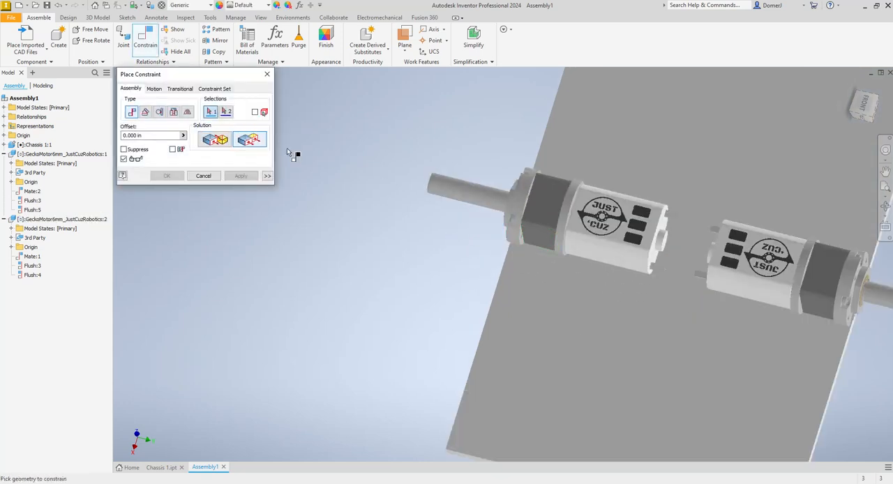
{"action": "left_click", "coordinate": [533, 238]}
{"action": "scroll", "coordinate": [525, 367], "scroll_direction": "down", "scroll_amount": 3}
{"action": "scroll", "coordinate": [505, 340], "scroll_direction": "up", "scroll_amount": 5}
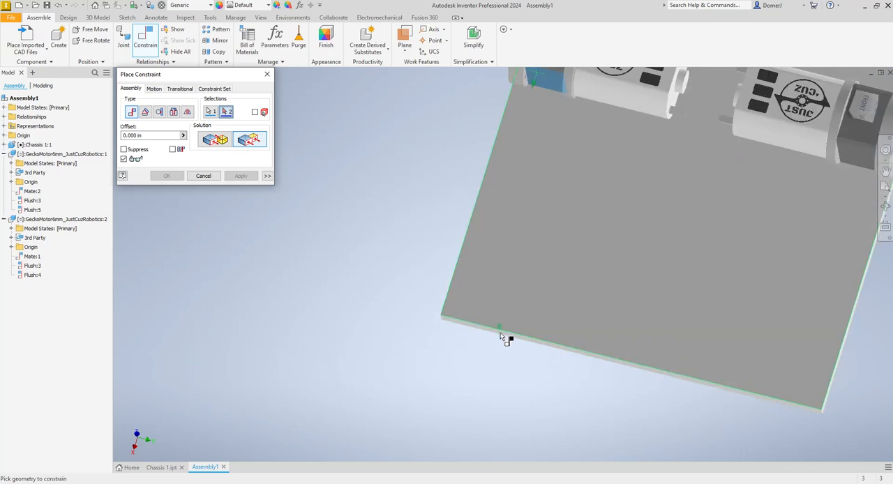
{"action": "left_click", "coordinate": [499, 339]}
{"action": "scroll", "coordinate": [446, 344], "scroll_direction": "down", "scroll_amount": 3}
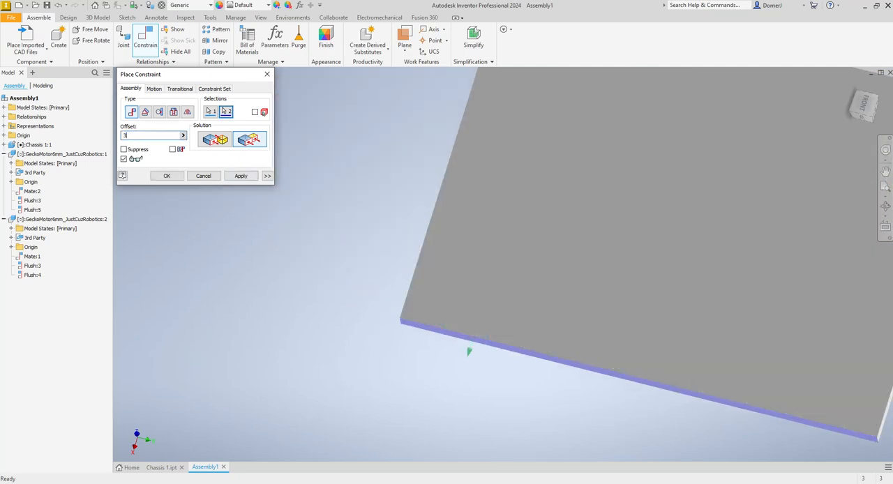
{"action": "scroll", "coordinate": [495, 318], "scroll_direction": "down", "scroll_amount": 5}
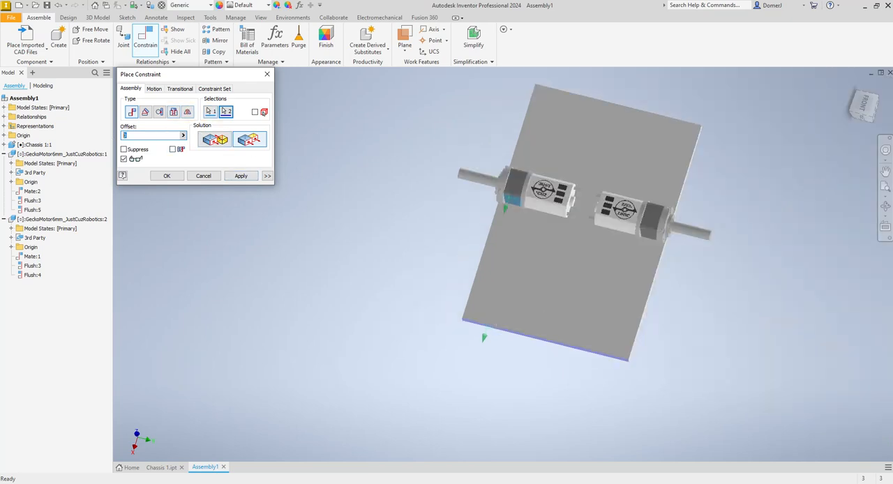
{"action": "left_click", "coordinate": [241, 176]}
{"action": "left_click", "coordinate": [203, 176]}
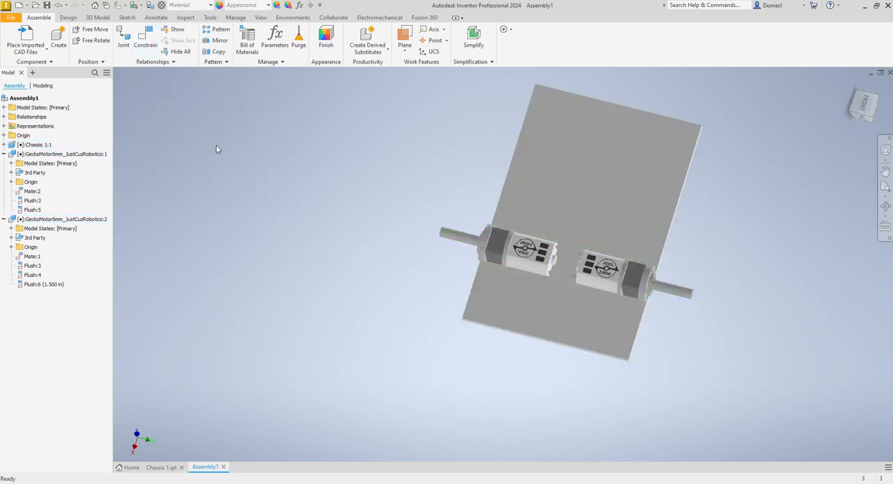
- Save the assembly as Bot 1 in the Battle Bots folder
{"action": "left_click", "coordinate": [48, 6]}
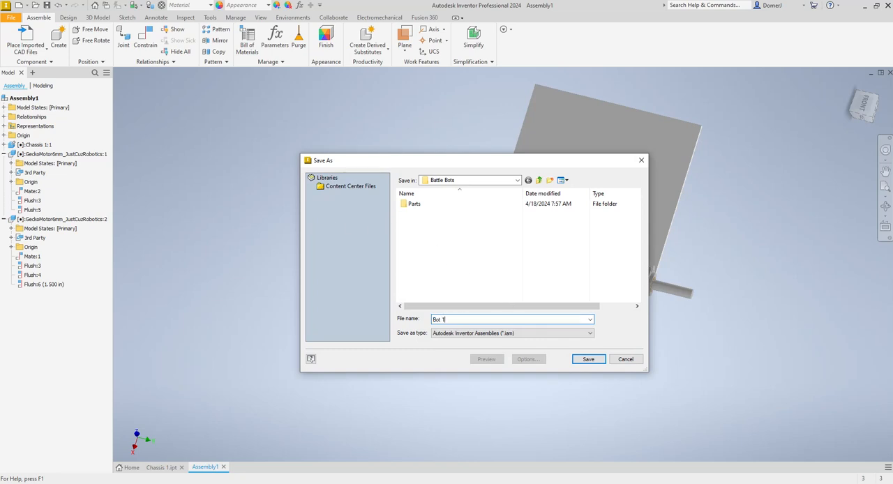
{"action": "left_click", "coordinate": [589, 360]}
{"action": "left_click", "coordinate": [548, 175]}
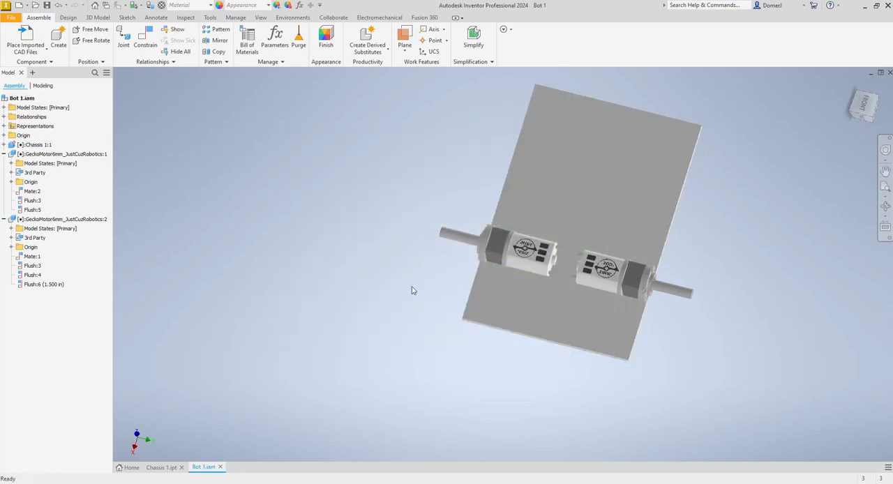
- In the Chassis 1 part, set the base sketch rectangle's horizontal length to 5 in, finish the sketch, and return to the Bot 1 assembly
{"action": "left_click", "coordinate": [162, 468]}
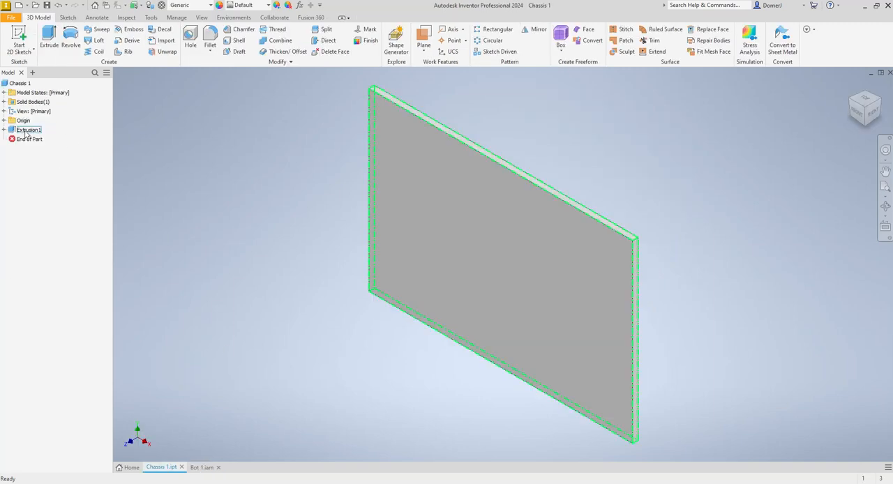
{"action": "left_click", "coordinate": [4, 130]}
{"action": "double_click", "coordinate": [33, 139]}
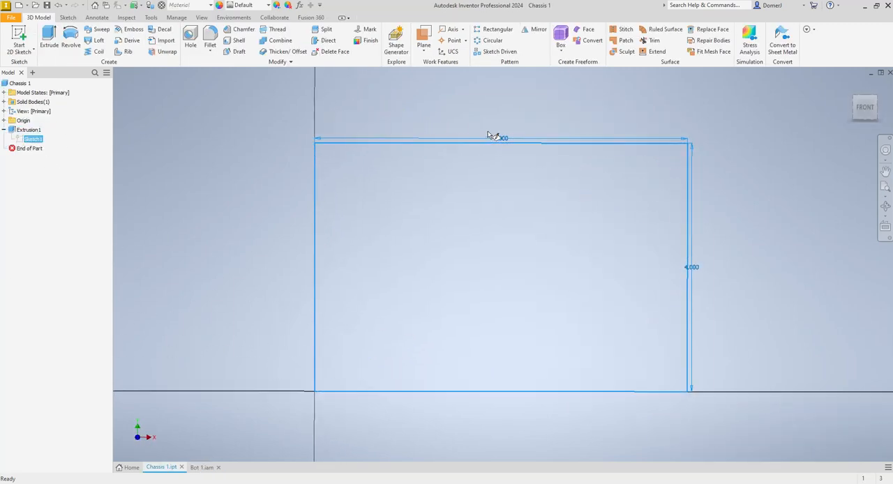
{"action": "double_click", "coordinate": [501, 139]}
{"action": "type", "text": "5"}
{"action": "key", "text": "Return"}
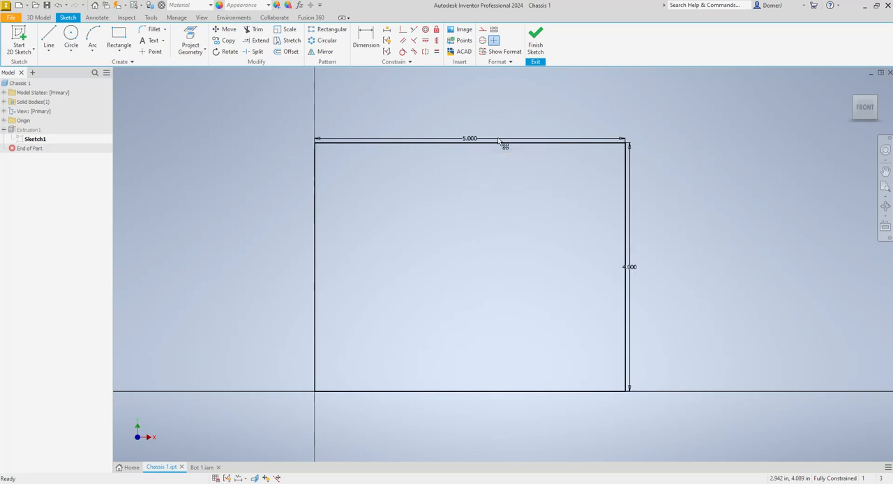
{"action": "left_click", "coordinate": [535, 42]}
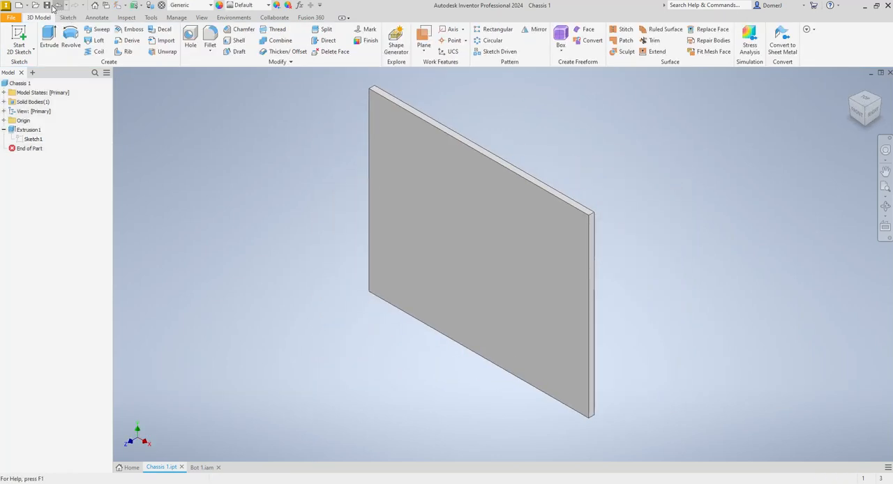
{"action": "left_click", "coordinate": [203, 467]}
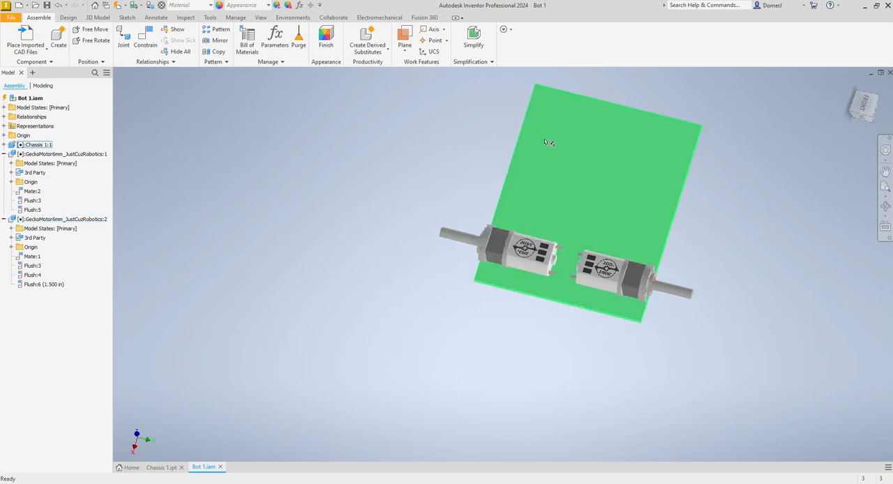
{"action": "left_click", "coordinate": [403, 211]}
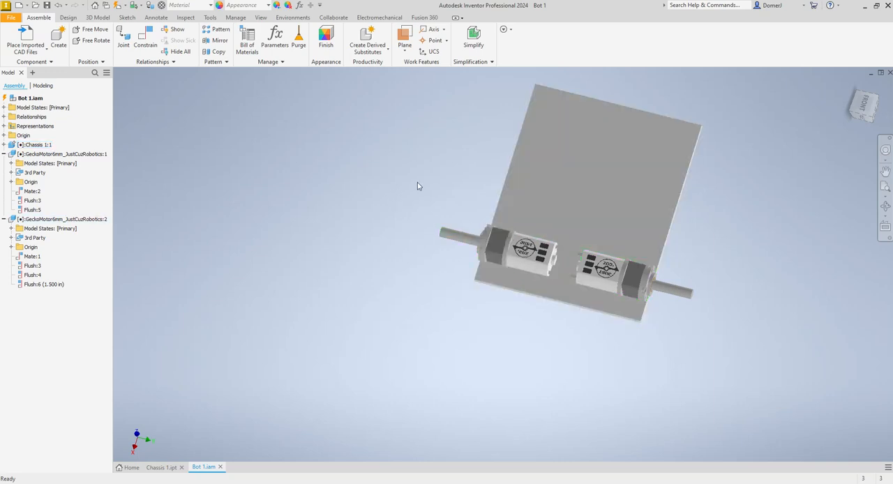
{"action": "left_click", "coordinate": [575, 197]}
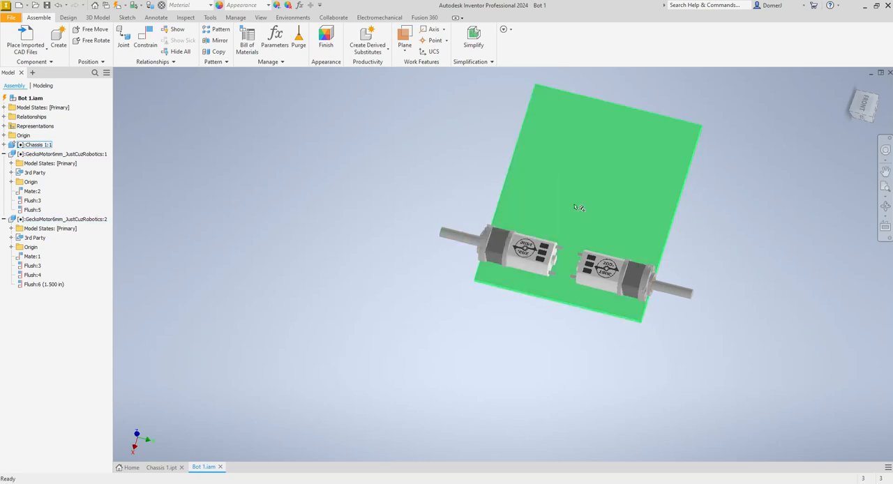
{"action": "left_click", "coordinate": [468, 282]}
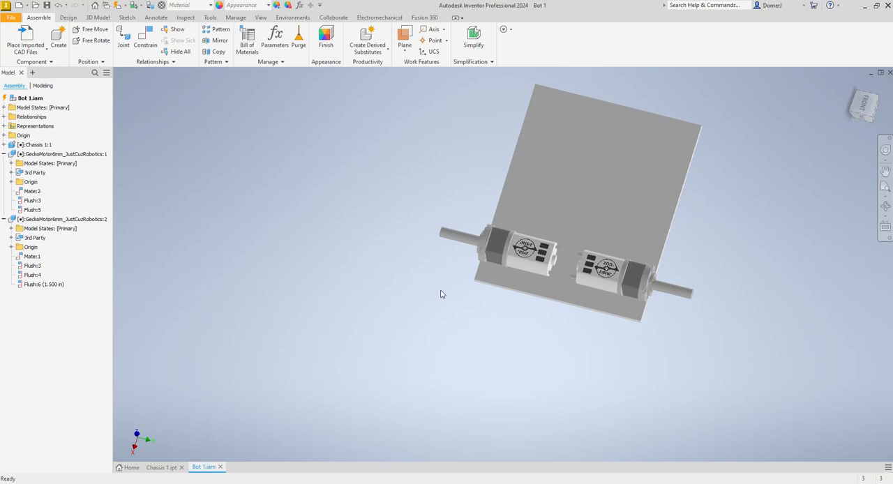
{"action": "left_click", "coordinate": [631, 264]}
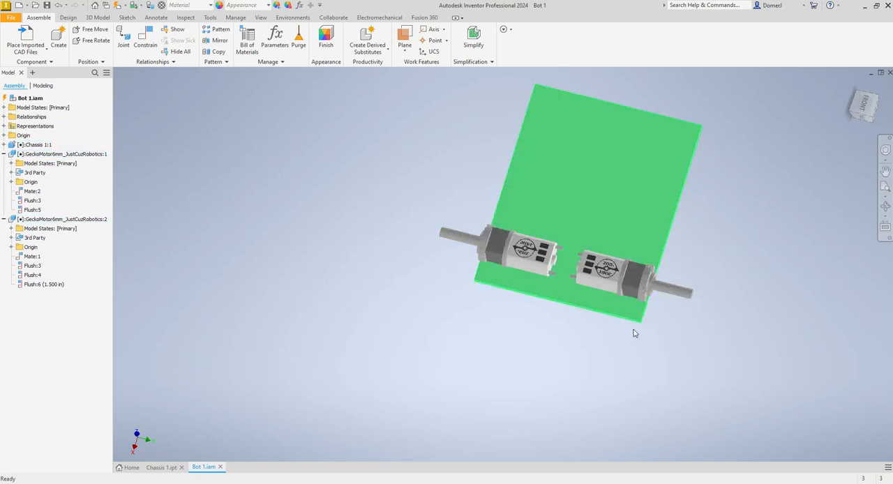
{"action": "left_click", "coordinate": [685, 275]}
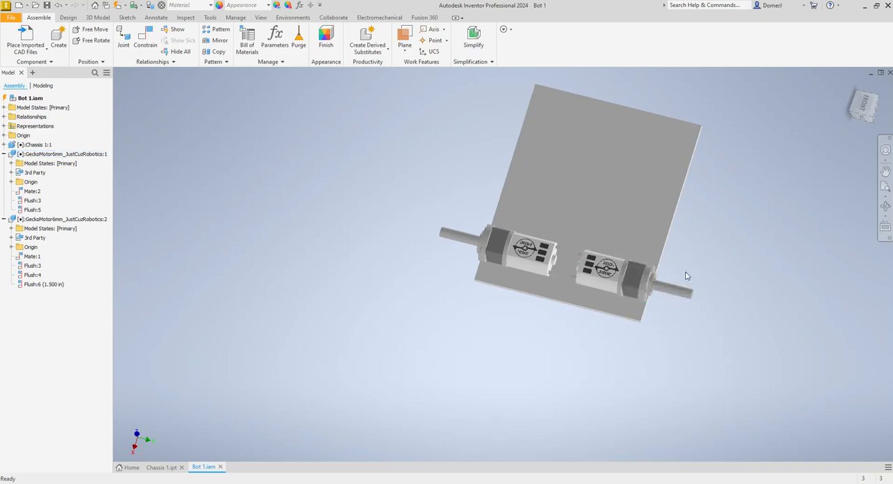
- Place two Wheel_1.50 parts from the Parts folder in the empty space beside the chassis plate
{"action": "left_click", "coordinate": [29, 51]}
{"action": "left_click", "coordinate": [27, 66]}
{"action": "left_click", "coordinate": [419, 257]}
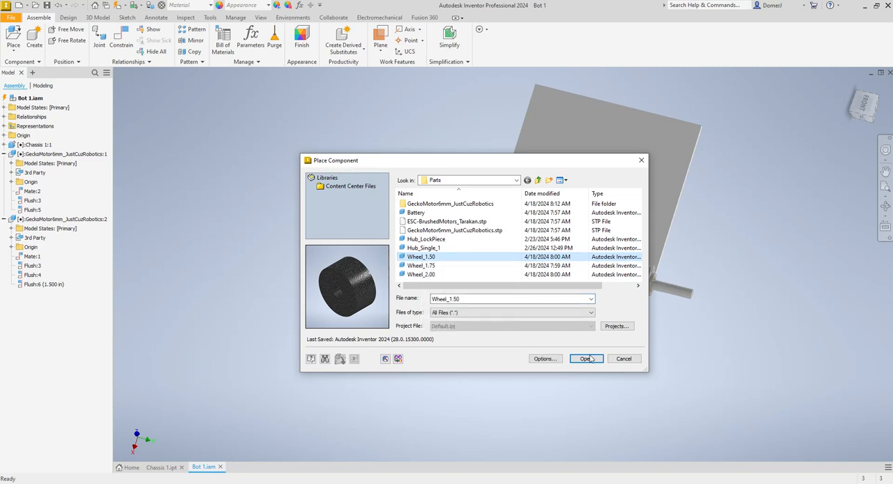
{"action": "double_click", "coordinate": [421, 258]}
{"action": "left_click", "coordinate": [285, 157]}
{"action": "left_click", "coordinate": [295, 270]}
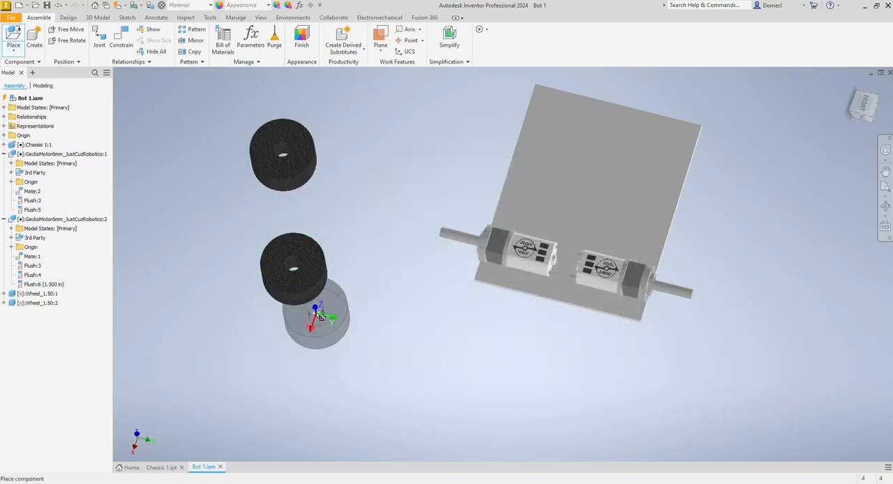
{"action": "key", "text": "Escape"}
- Mate the second motor's shaft axis with one wheel's center hole axis at 0.000 in offset
{"action": "left_click", "coordinate": [130, 43]}
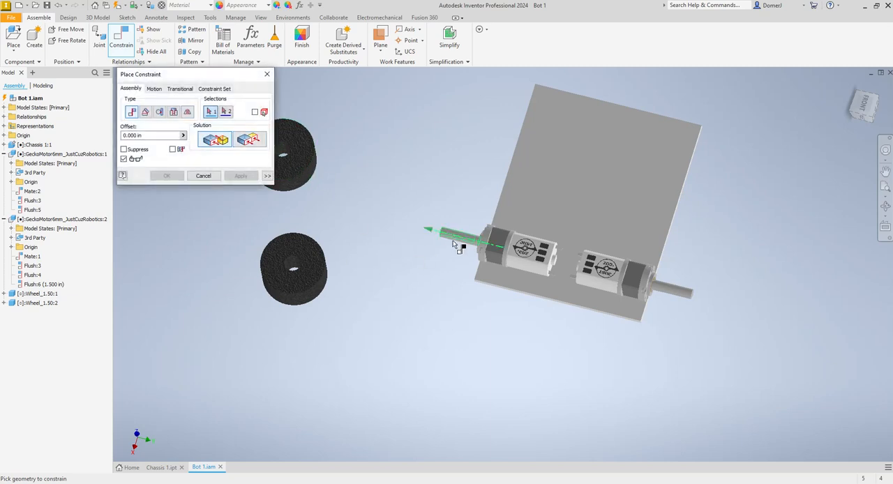
{"action": "scroll", "coordinate": [466, 234], "scroll_direction": "down", "scroll_amount": 3}
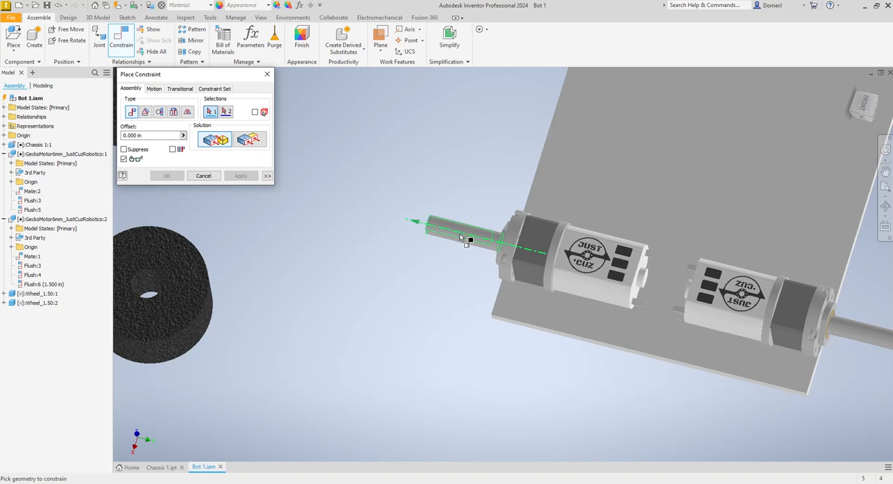
{"action": "left_click", "coordinate": [460, 236]}
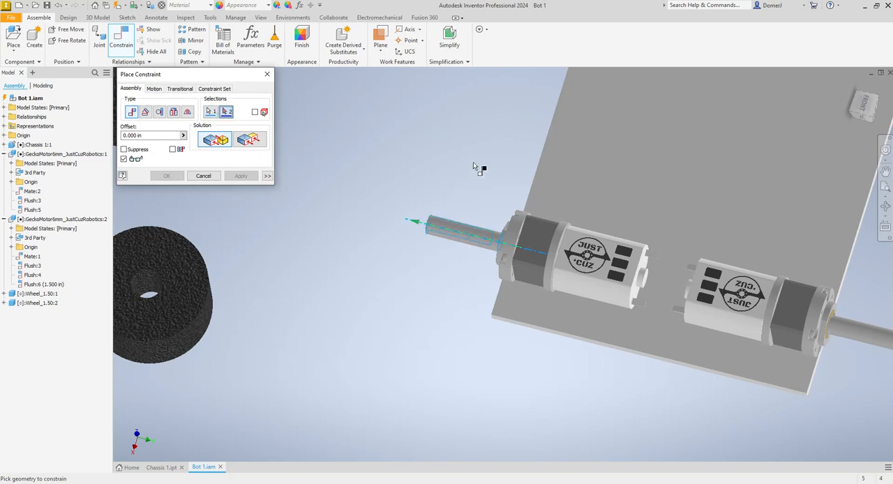
{"action": "scroll", "coordinate": [473, 162], "scroll_direction": "up", "scroll_amount": 3}
{"action": "scroll", "coordinate": [286, 244], "scroll_direction": "down", "scroll_amount": 5}
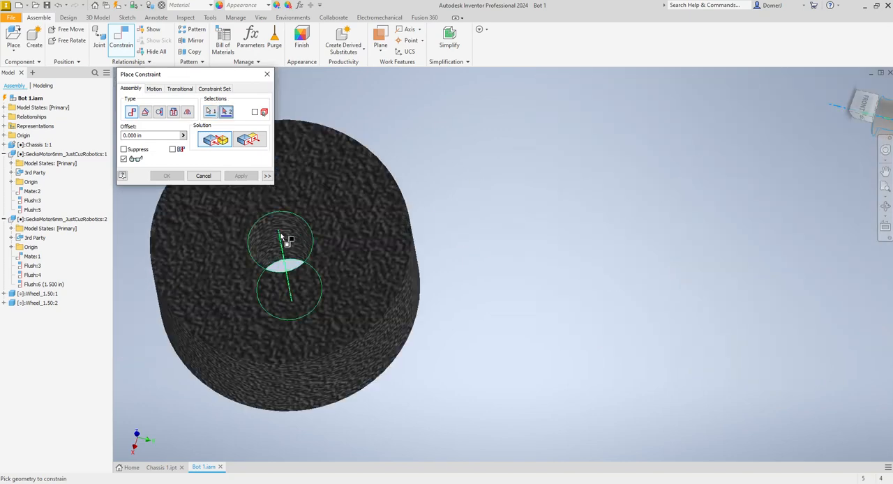
{"action": "left_click", "coordinate": [282, 238]}
{"action": "scroll", "coordinate": [410, 257], "scroll_direction": "up", "scroll_amount": 5}
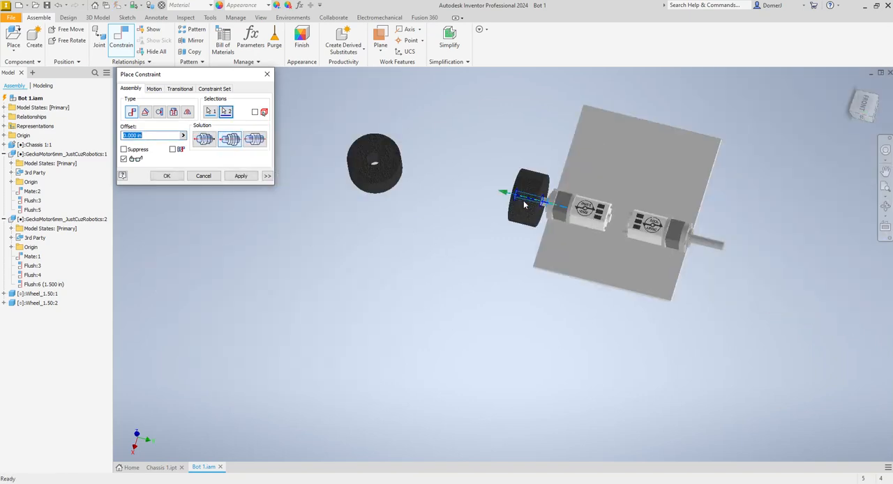
{"action": "left_click", "coordinate": [240, 176]}
- Mate the remaining wheel's center hole axis with the first motor's shaft axis at 0.000 in offset
{"action": "scroll", "coordinate": [375, 164], "scroll_direction": "down", "scroll_amount": 5}
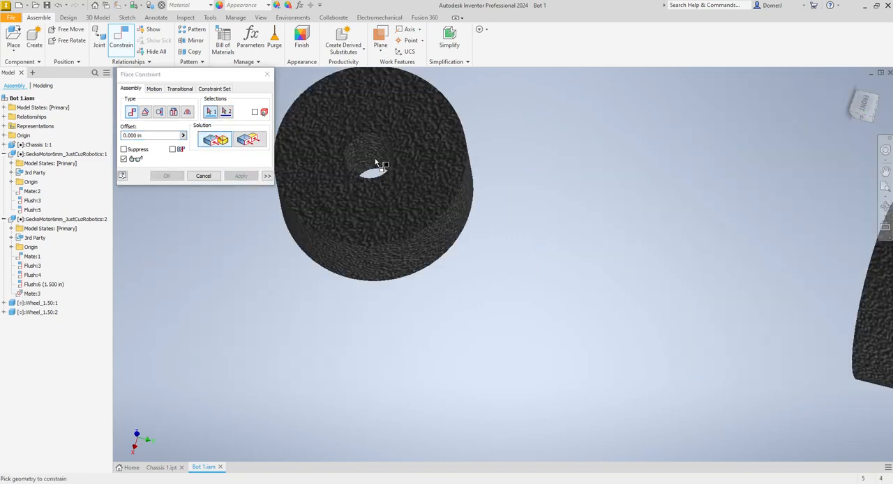
{"action": "left_click", "coordinate": [368, 149]}
{"action": "scroll", "coordinate": [311, 162], "scroll_direction": "up", "scroll_amount": 5}
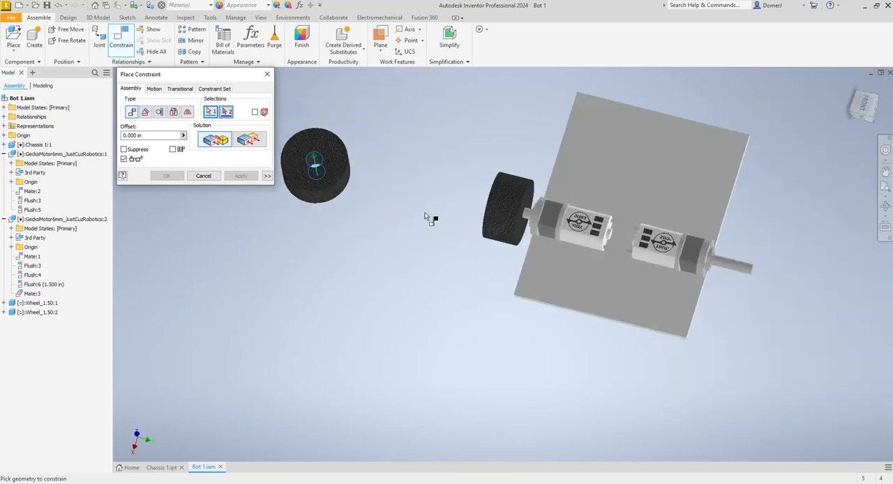
{"action": "scroll", "coordinate": [752, 271], "scroll_direction": "down", "scroll_amount": 3}
{"action": "left_click", "coordinate": [737, 274]}
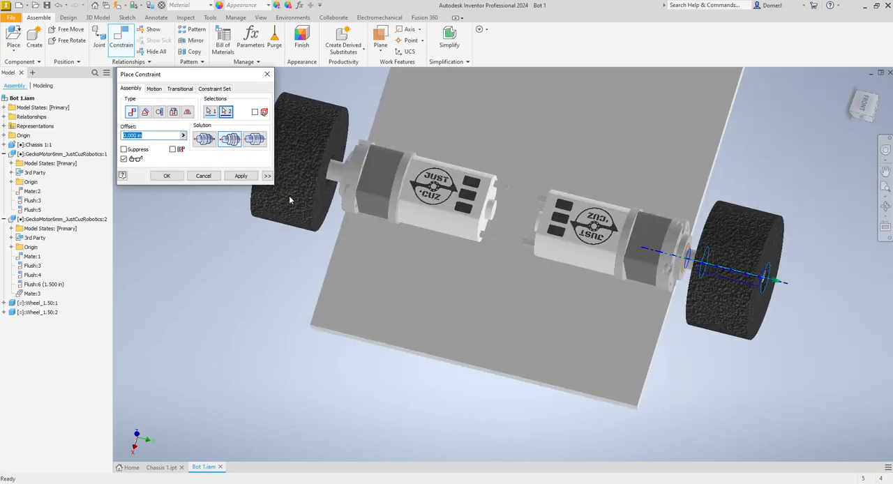
{"action": "left_click", "coordinate": [239, 176]}
{"action": "left_click", "coordinate": [211, 177]}
- Slide both wheels inward along their motor shafts until the shaft ends stick out
{"action": "mouse_move", "coordinate": [282, 170]}
{"action": "left_mouse_down"}
{"action": "mouse_move", "coordinate": [249, 164]}
{"action": "mouse_move", "coordinate": [273, 168]}
{"action": "left_mouse_up"}
{"action": "left_click_drag", "start_coordinate": [712, 262], "coordinate": [674, 256]}
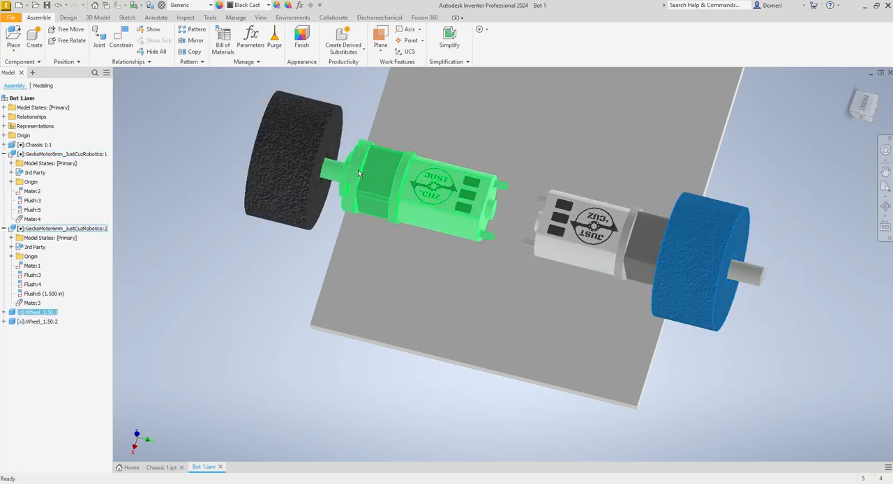
{"action": "left_click_drag", "start_coordinate": [297, 160], "coordinate": [343, 171]}
- Make the outer face of the first motor's wheel flush with its shaft end at 0.000 in offset
{"action": "left_click", "coordinate": [122, 40]}
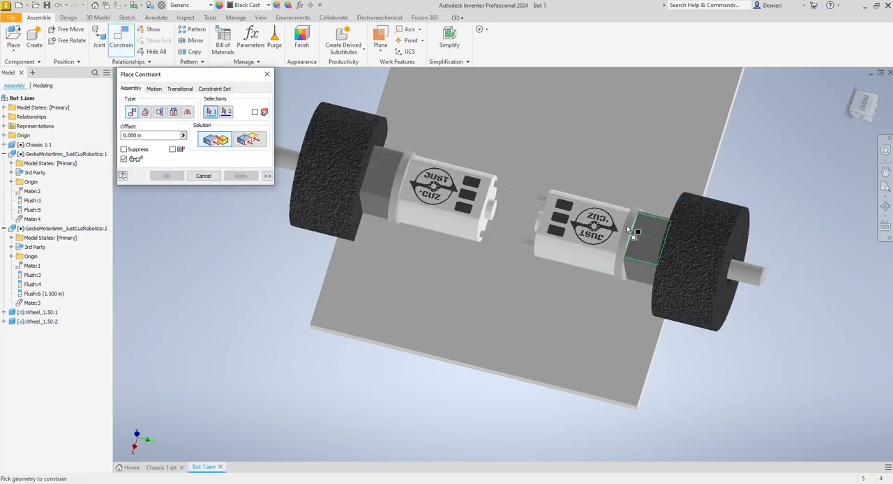
{"action": "left_click", "coordinate": [742, 250]}
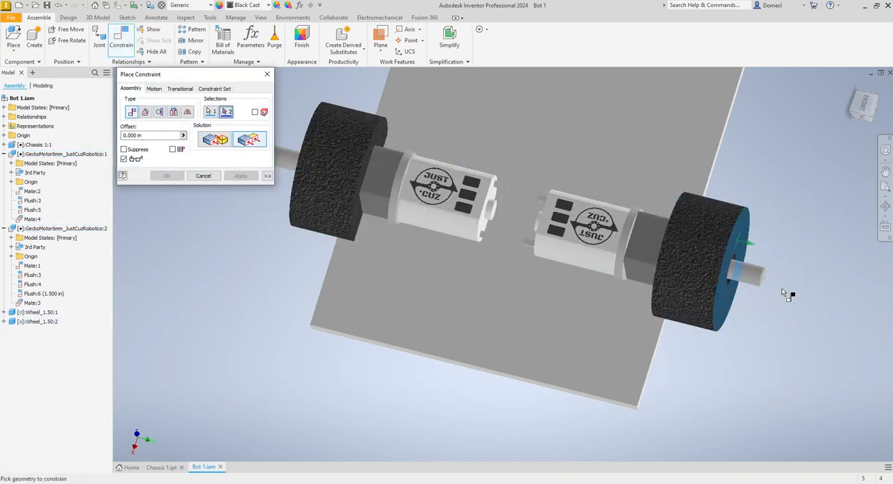
{"action": "scroll", "coordinate": [776, 284], "scroll_direction": "up", "scroll_amount": 5}
{"action": "left_click", "coordinate": [717, 260]}
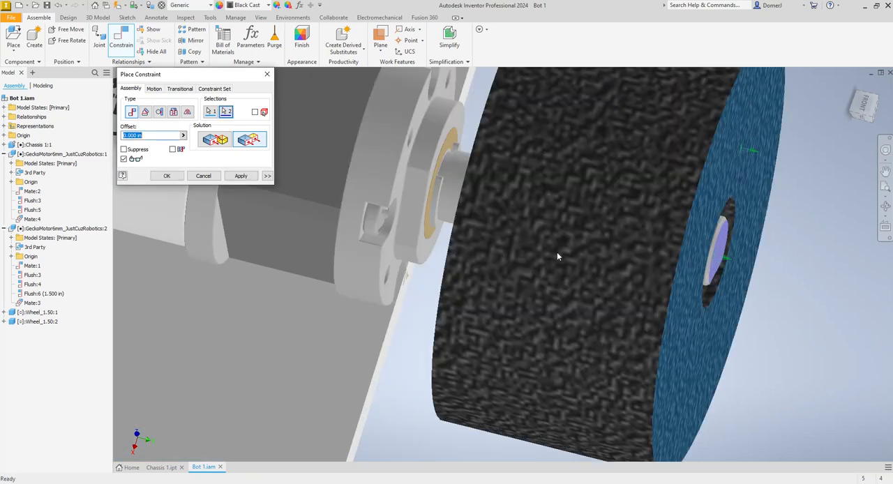
{"action": "left_click", "coordinate": [245, 177]}
- Make the outer face of the second motor's wheel flush with its shaft end at 0.000 in offset
{"action": "scroll", "coordinate": [628, 272], "scroll_direction": "down", "scroll_amount": 10}
{"action": "left_click", "coordinate": [884, 208]}
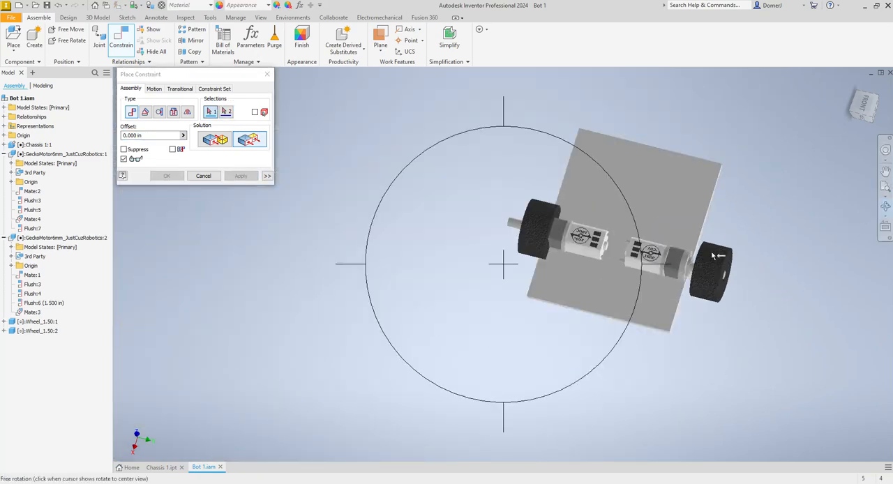
{"action": "mouse_move", "coordinate": [540, 255]}
{"action": "left_mouse_down"}
{"action": "mouse_move", "coordinate": [536, 267]}
{"action": "mouse_move", "coordinate": [526, 249]}
{"action": "left_mouse_up"}
{"action": "scroll", "coordinate": [520, 227], "scroll_direction": "up", "scroll_amount": 6}
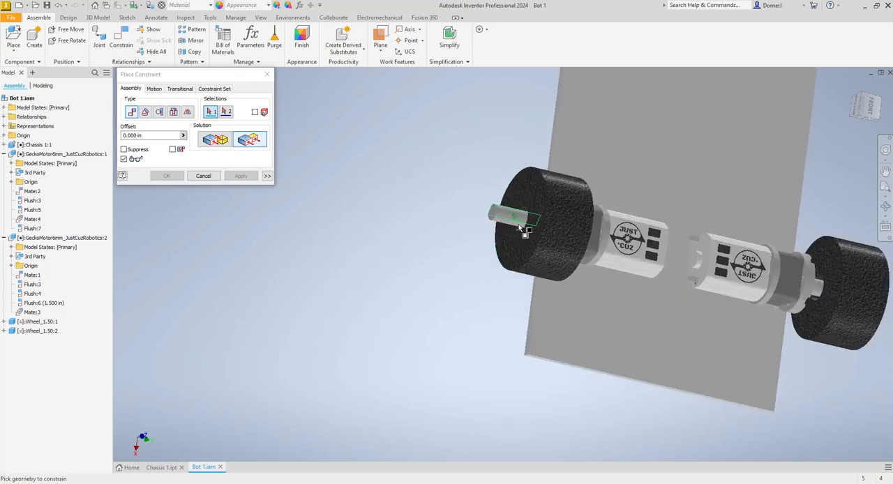
{"action": "left_click", "coordinate": [535, 258]}
{"action": "scroll", "coordinate": [474, 207], "scroll_direction": "up", "scroll_amount": 3}
{"action": "left_click", "coordinate": [472, 206]}
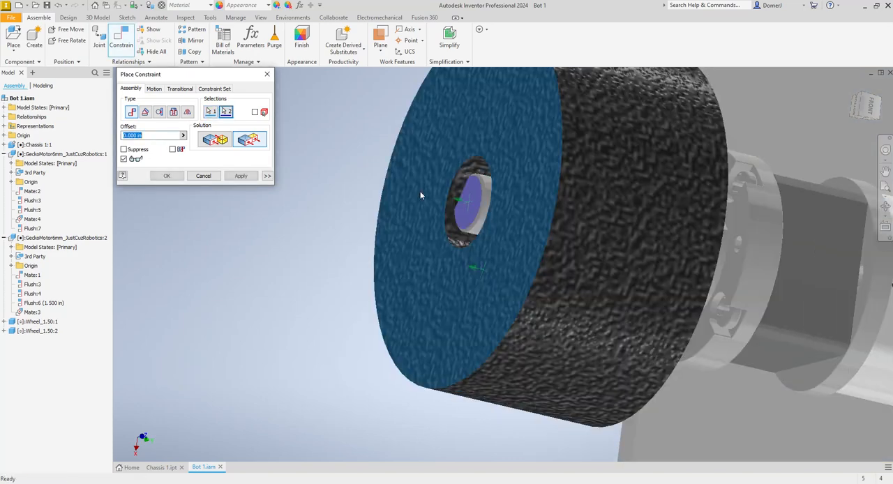
{"action": "left_click", "coordinate": [241, 176]}
{"action": "left_click", "coordinate": [203, 177]}
- Place two Hub_Single_1 parts from the Parts folder in the empty space beside the chassis plate
{"action": "scroll", "coordinate": [270, 233], "scroll_direction": "down", "scroll_amount": 8}
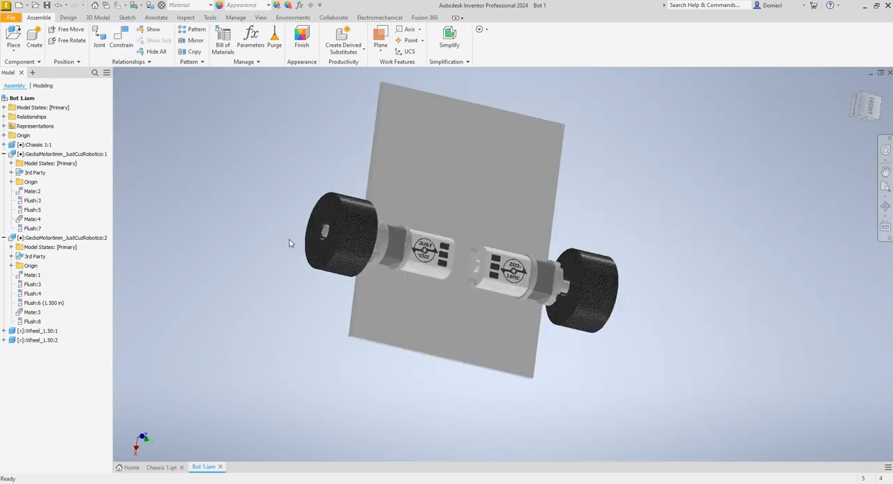
{"action": "left_click", "coordinate": [886, 207]}
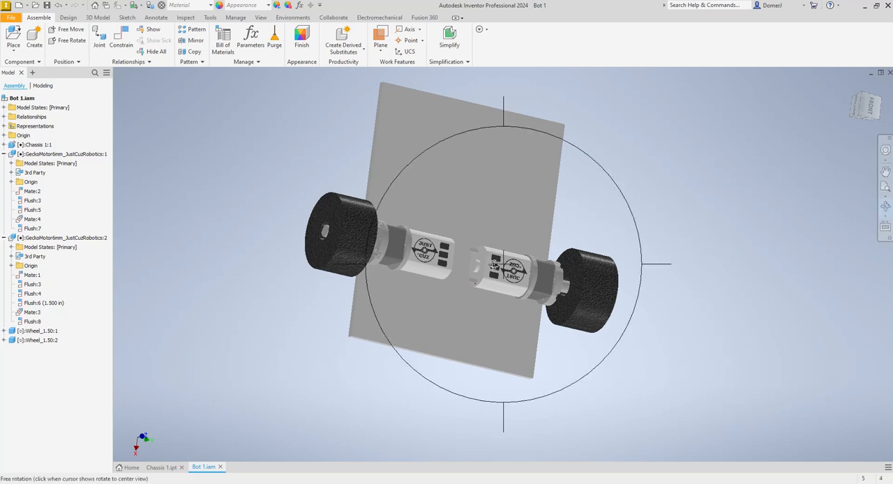
{"action": "left_click_drag", "start_coordinate": [513, 288], "coordinate": [550, 246]}
{"action": "key", "text": "Escape"}
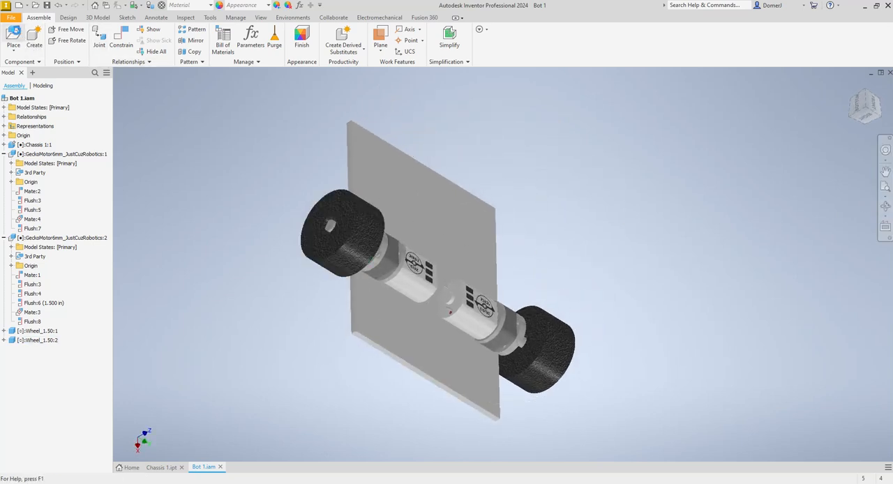
{"action": "left_click", "coordinate": [13, 36]}
{"action": "left_click", "coordinate": [426, 247]}
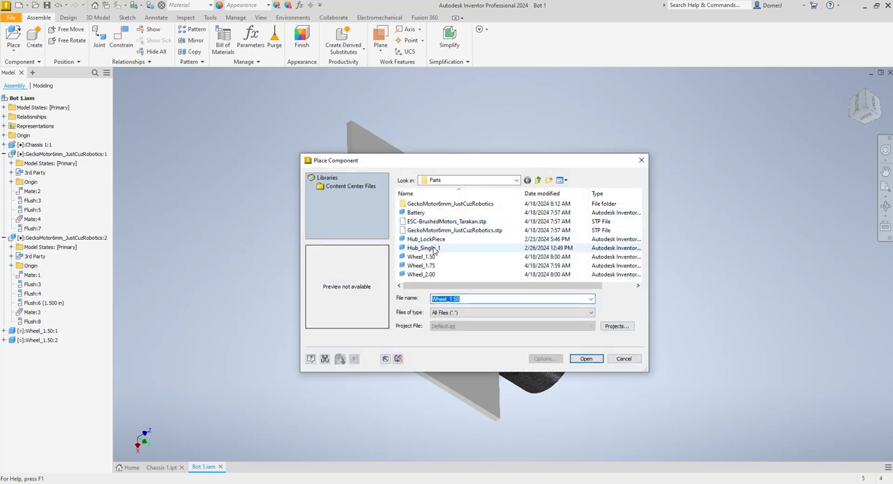
{"action": "left_click", "coordinate": [586, 358]}
{"action": "left_click", "coordinate": [667, 196]}
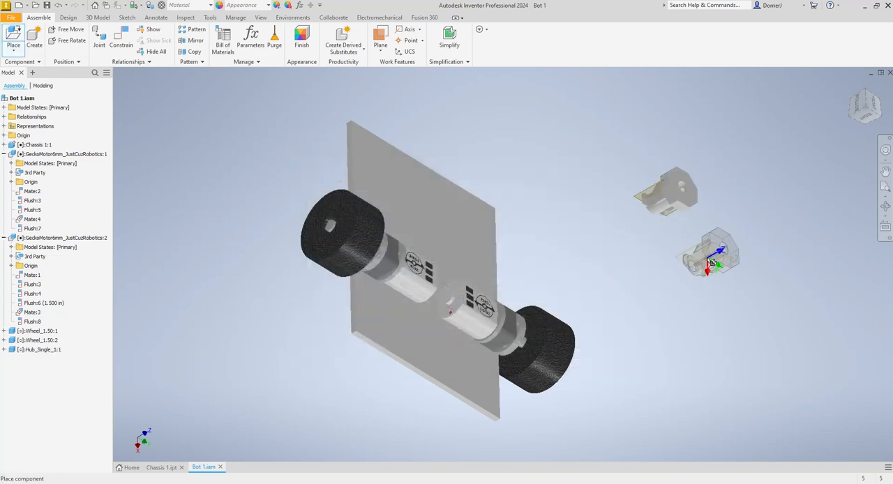
{"action": "key", "text": "Escape"}
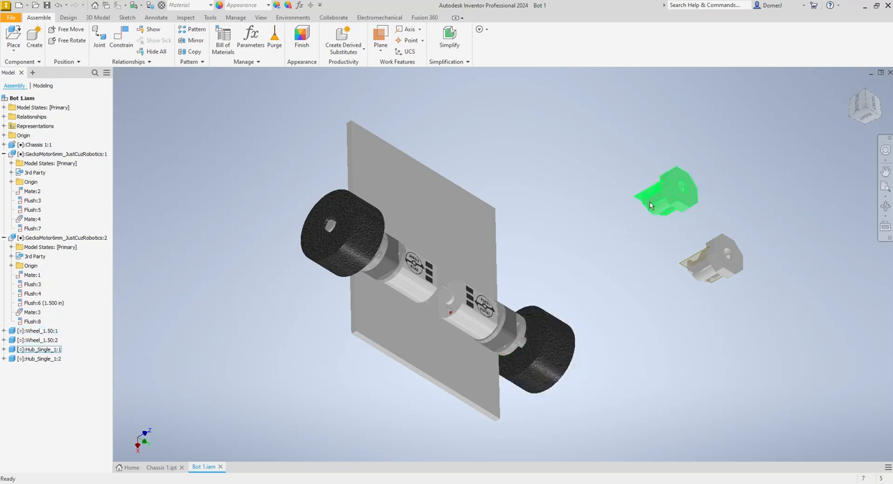
- Delete both Hub_Single_1 parts from the assembly
{"action": "left_click", "coordinate": [661, 190]}
{"action": "key", "text": "Delete"}
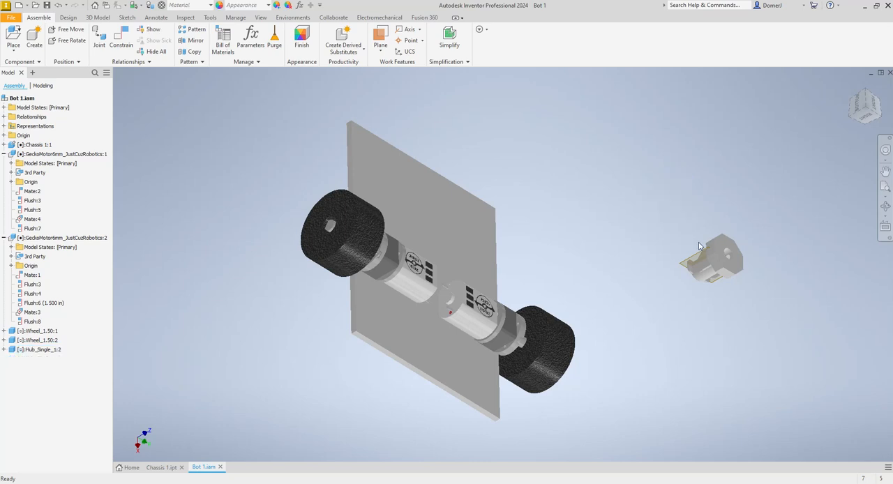
{"action": "left_click", "coordinate": [713, 260]}
{"action": "key", "text": "Delete"}
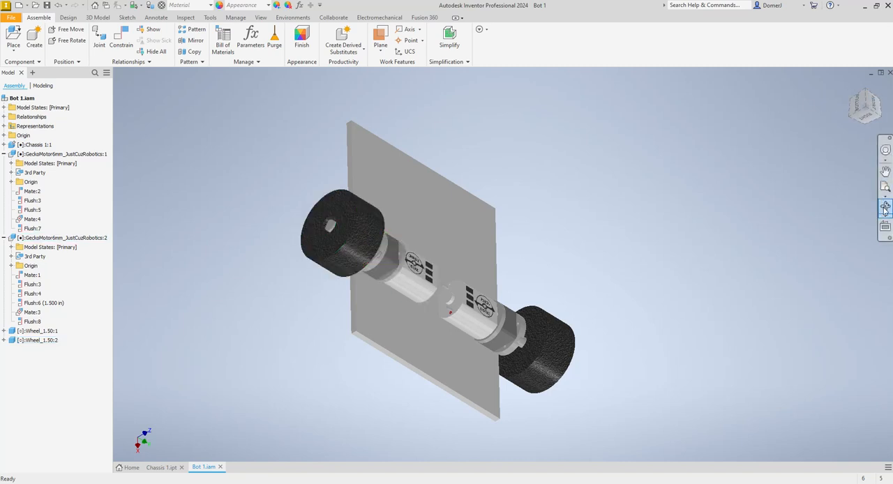
- Examine the assembly from the side with the plate horizontal, checking how far the wheels extend beyond both plate faces
{"action": "left_click", "coordinate": [859, 104]}
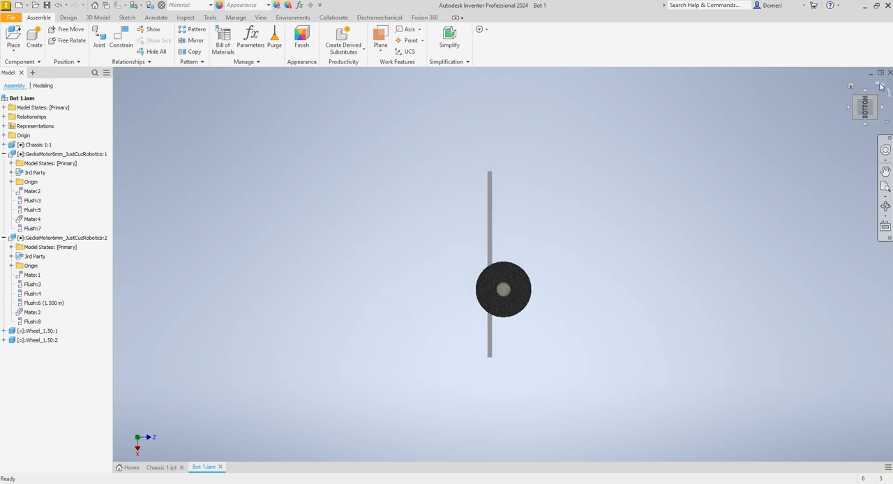
{"action": "left_click", "coordinate": [881, 85]}
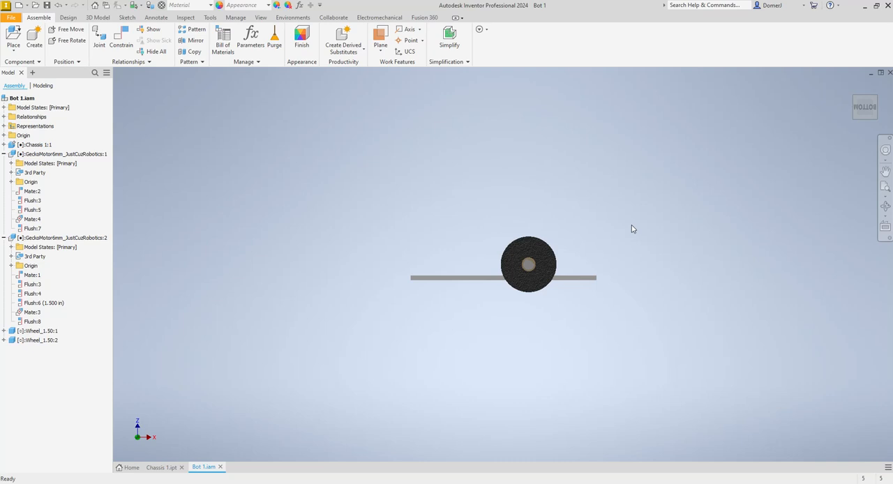
{"action": "left_click", "coordinate": [501, 284]}
{"action": "left_click", "coordinate": [513, 281]}
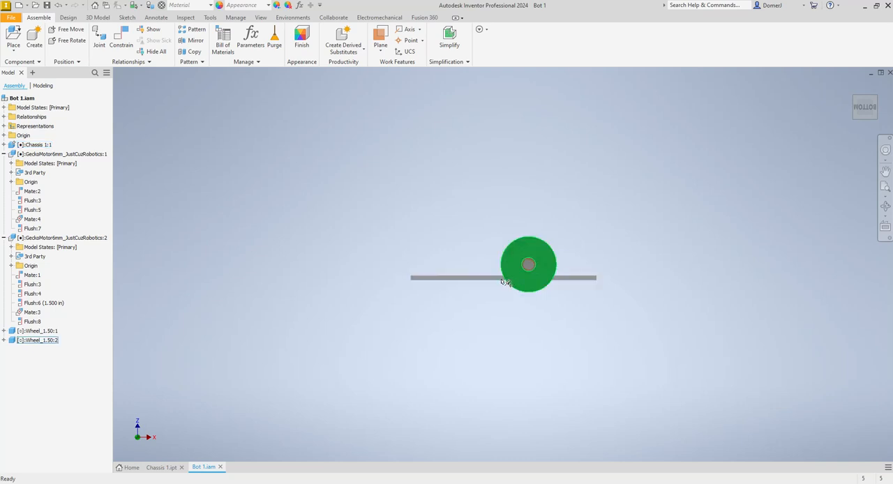
{"action": "left_click", "coordinate": [504, 280]}
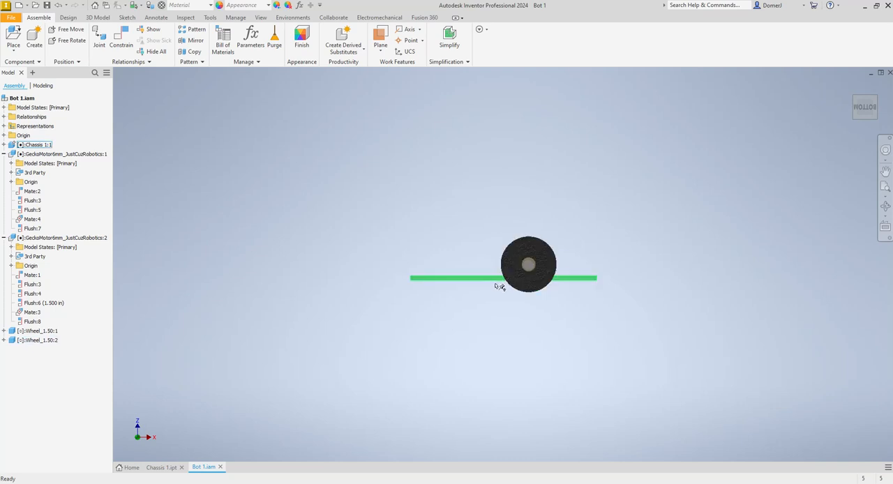
{"action": "scroll", "coordinate": [550, 311], "scroll_direction": "down", "scroll_amount": 3}
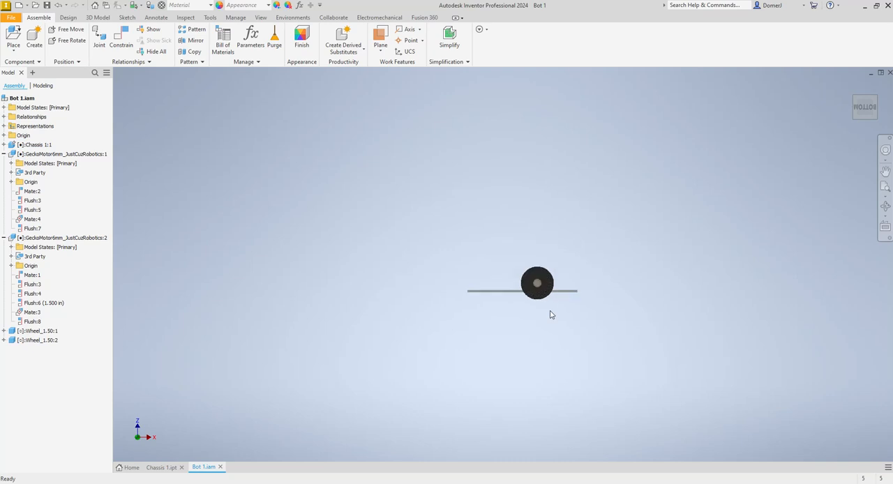
{"action": "left_click", "coordinate": [885, 207]}
{"action": "mouse_move", "coordinate": [534, 280]}
{"action": "middle_mouse_down", "text": "shift"}
{"action": "mouse_move", "coordinate": [521, 292]}
{"action": "mouse_move", "coordinate": [537, 283]}
{"action": "middle_mouse_up", "text": "shift"}
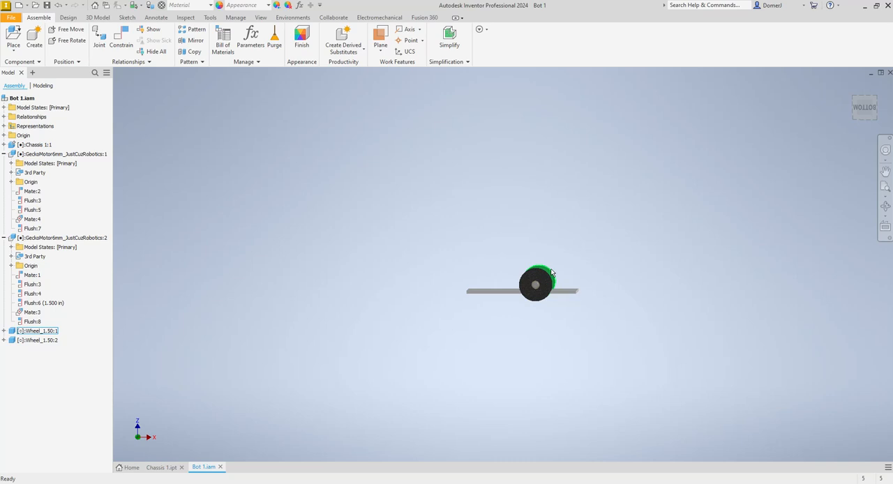
- Set the mate offset between the second motor's underside and the chassis plate face to 0.25 in, then view the assembly from the side
{"action": "left_click", "coordinate": [886, 206]}
{"action": "left_click_drag", "start_coordinate": [550, 286], "coordinate": [341, 386]}
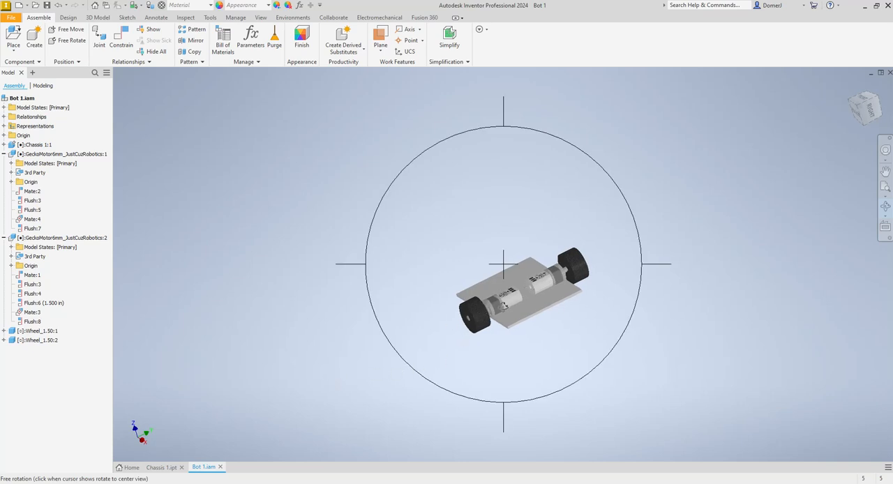
{"action": "key", "text": "Escape"}
{"action": "left_click", "coordinate": [503, 310]}
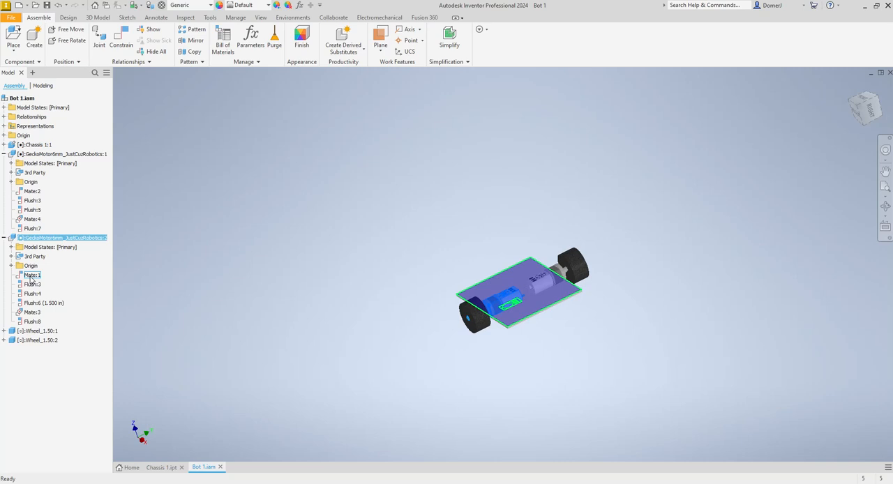
{"action": "double_click", "coordinate": [28, 276]}
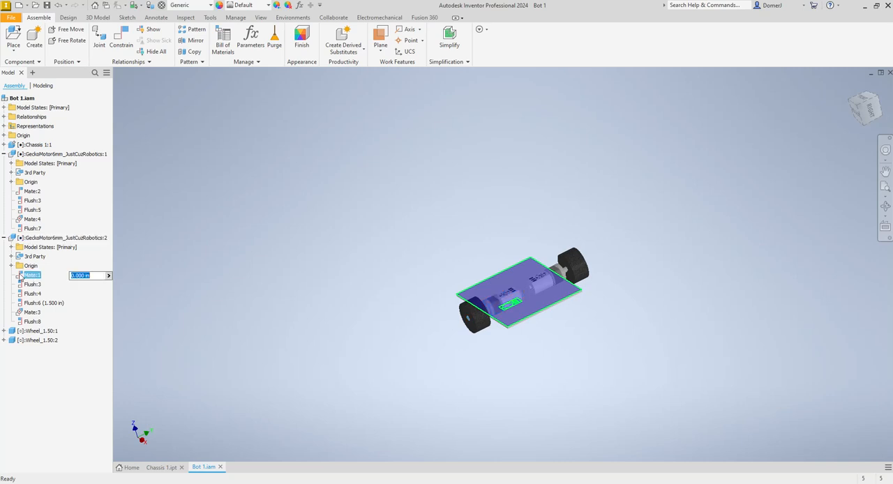
{"action": "type", "text": "-.25"}
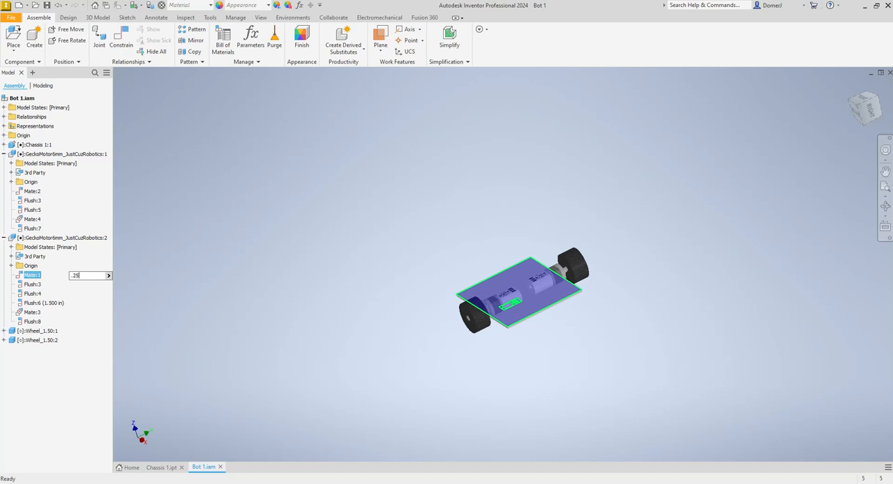
{"action": "key", "text": "Return"}
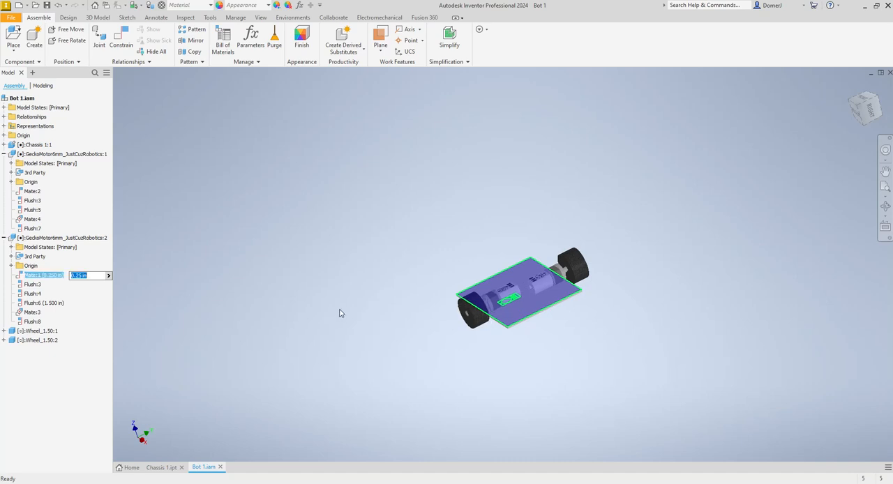
{"action": "left_click", "coordinate": [857, 113]}
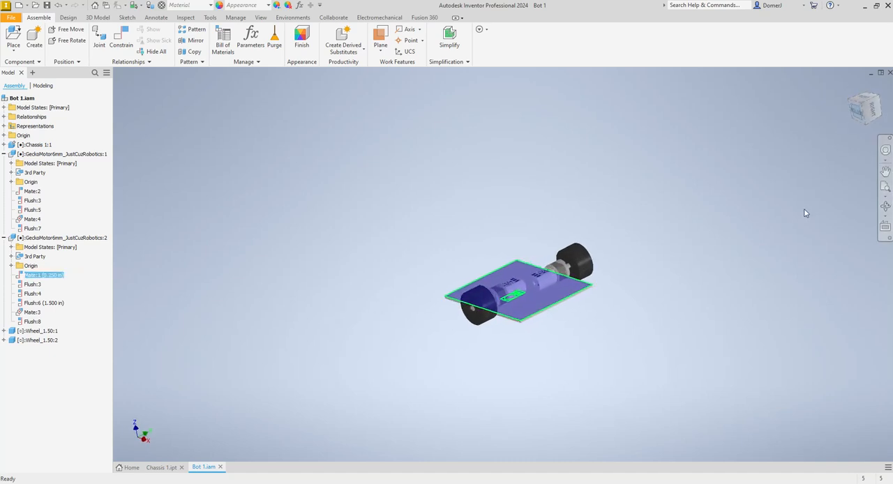
{"action": "scroll", "coordinate": [527, 289], "scroll_direction": "up", "scroll_amount": 2}
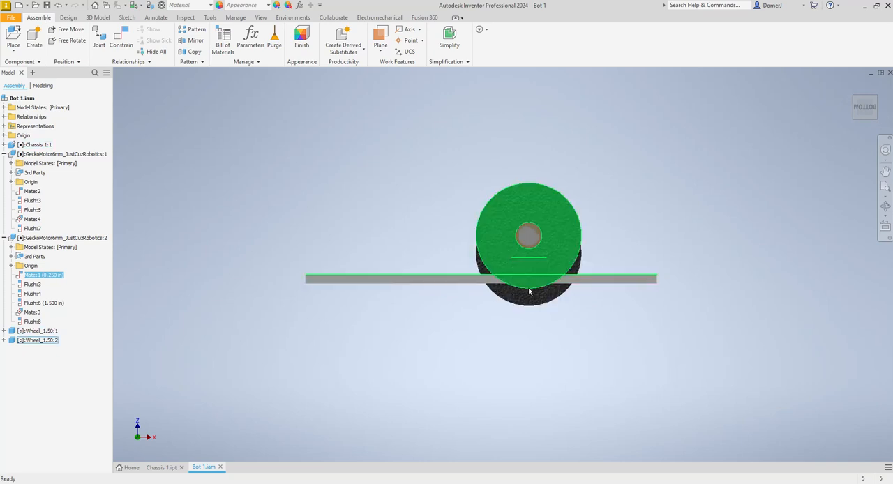
- Set the mate offset between the second motor and the chassis plate face to 0.2 in
{"action": "left_click", "coordinate": [29, 277]}
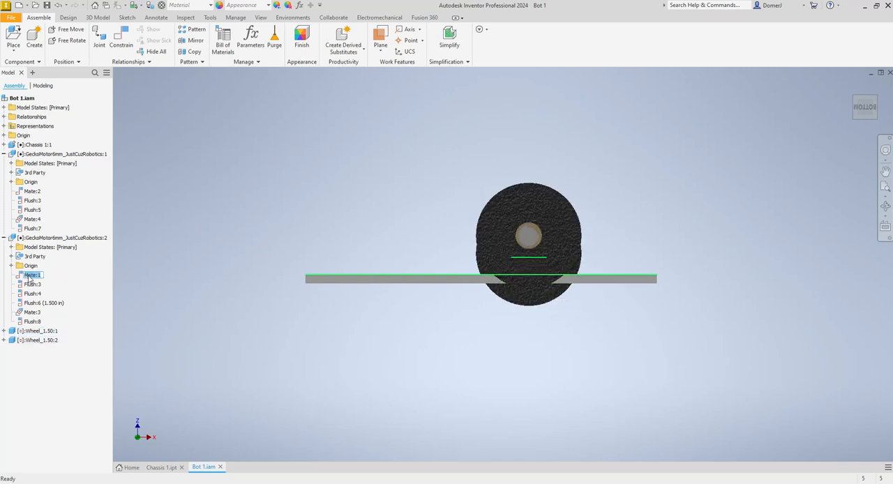
{"action": "double_click", "coordinate": [22, 277]}
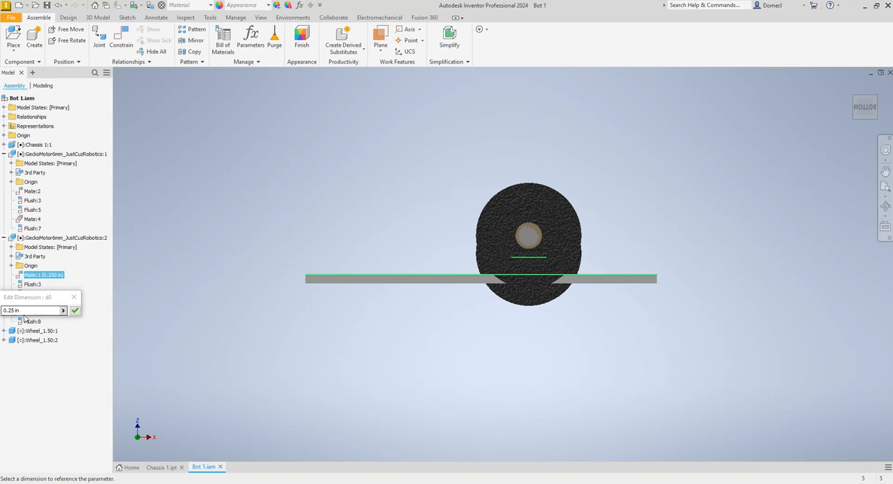
{"action": "type", "text": "0.2"}
{"action": "key", "text": "Return"}
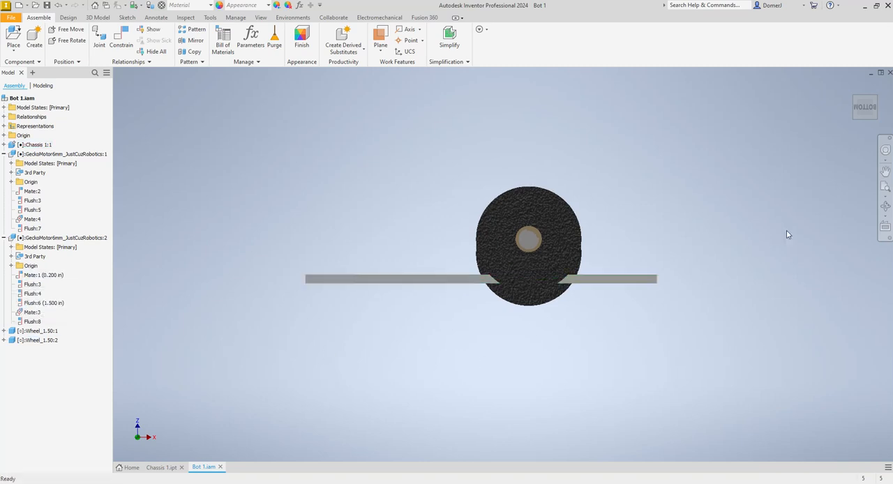
- Set the mate offset between the first motor and the chassis plate face to 0.2 in
{"action": "left_click", "coordinate": [885, 206]}
{"action": "left_click_drag", "start_coordinate": [567, 248], "coordinate": [402, 275]}
{"action": "key", "text": "Escape"}
{"action": "left_click", "coordinate": [585, 268]}
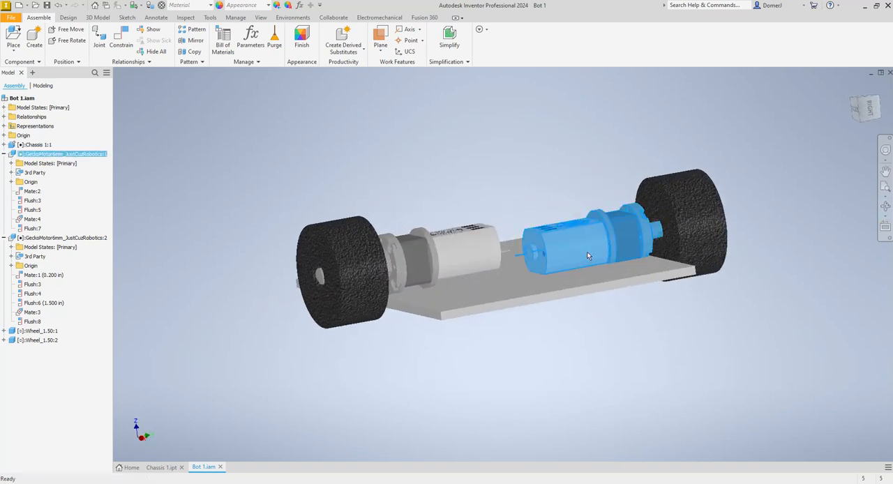
{"action": "left_click", "coordinate": [21, 194]}
{"action": "type", "text": "0.2"}
{"action": "key", "text": "Return"}
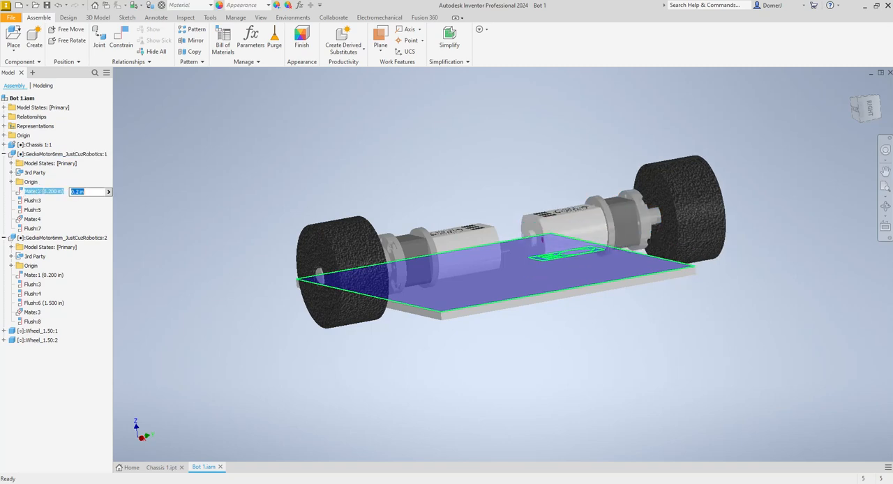
{"action": "left_click", "coordinate": [518, 159]}
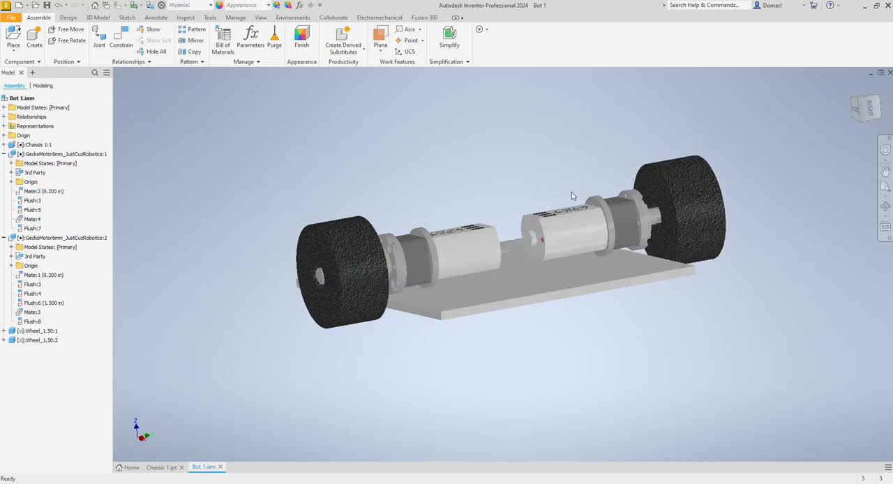
- Examine the raised motors and wheels from several angles, checking their position relative to the chassis plate
{"action": "left_click", "coordinate": [885, 207]}
{"action": "left_click_drag", "start_coordinate": [504, 265], "coordinate": [592, 303]}
{"action": "key", "text": "Escape"}
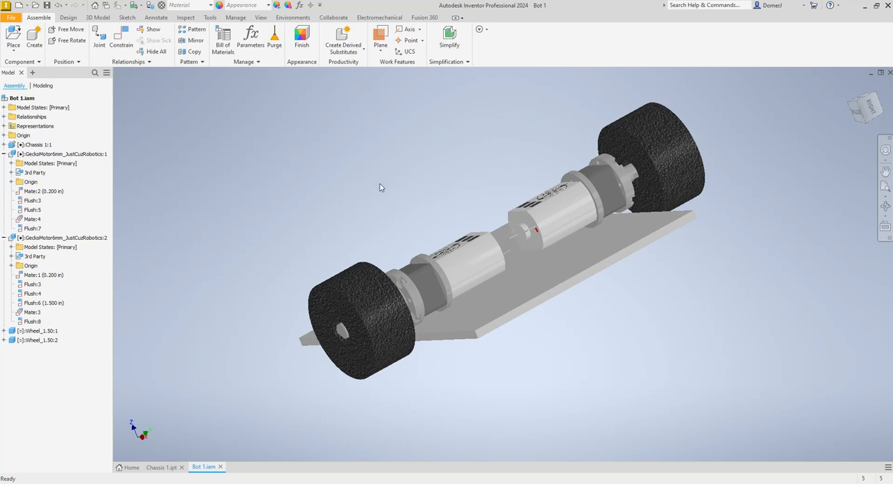
{"action": "left_click", "coordinate": [885, 207]}
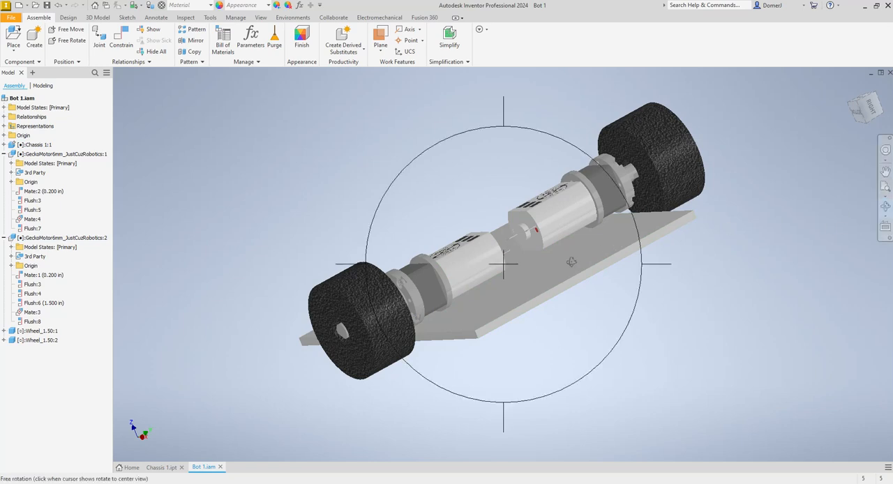
{"action": "left_click_drag", "start_coordinate": [571, 262], "coordinate": [640, 221]}
{"action": "left_click_drag", "start_coordinate": [679, 219], "coordinate": [705, 226]}
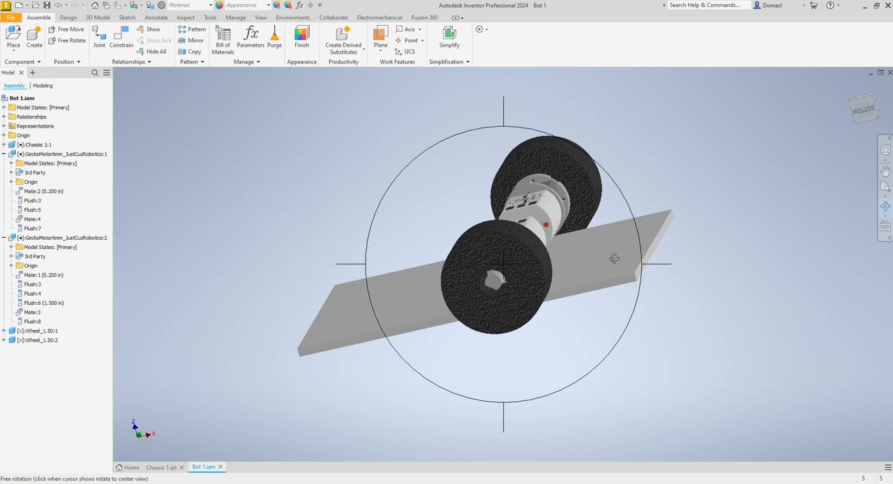
{"action": "key", "text": "Escape"}
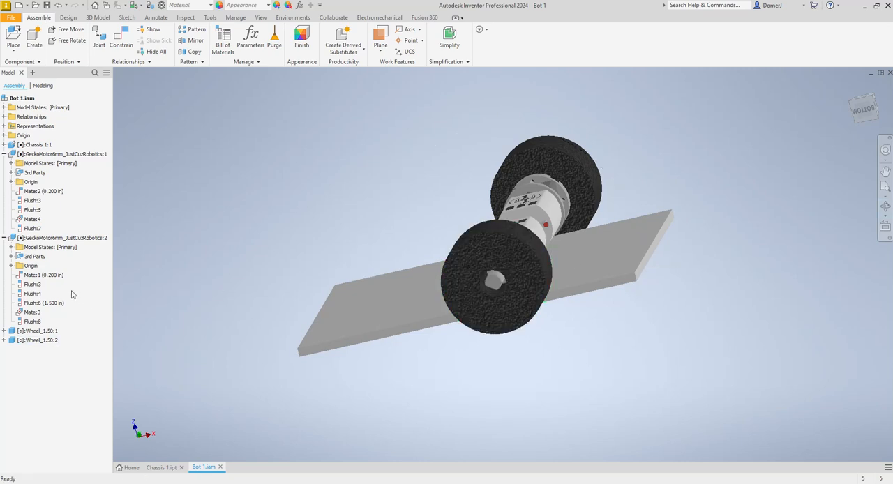
- Set the second motor's flush offset from the chassis plate's nearest end face to 0.75 in and view the plate face-on
{"action": "left_click", "coordinate": [548, 206]}
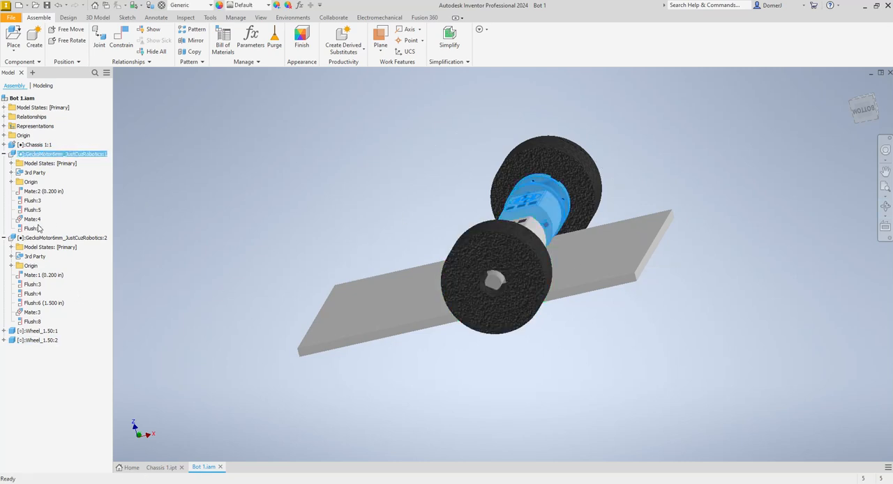
{"action": "double_click", "coordinate": [25, 304]}
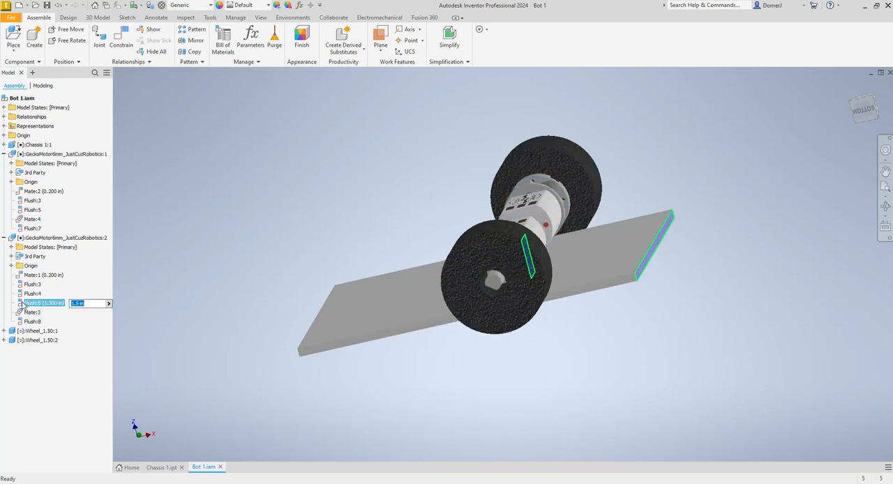
{"action": "type", "text": "2.75"}
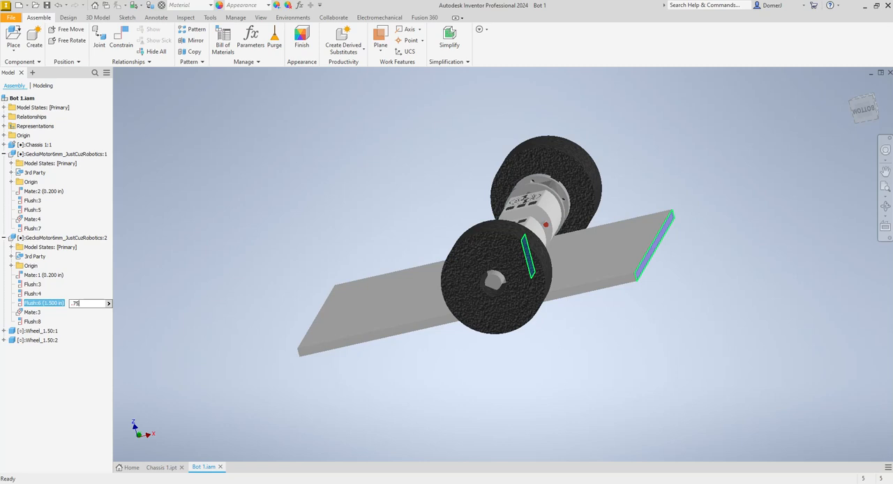
{"action": "key", "text": "Return"}
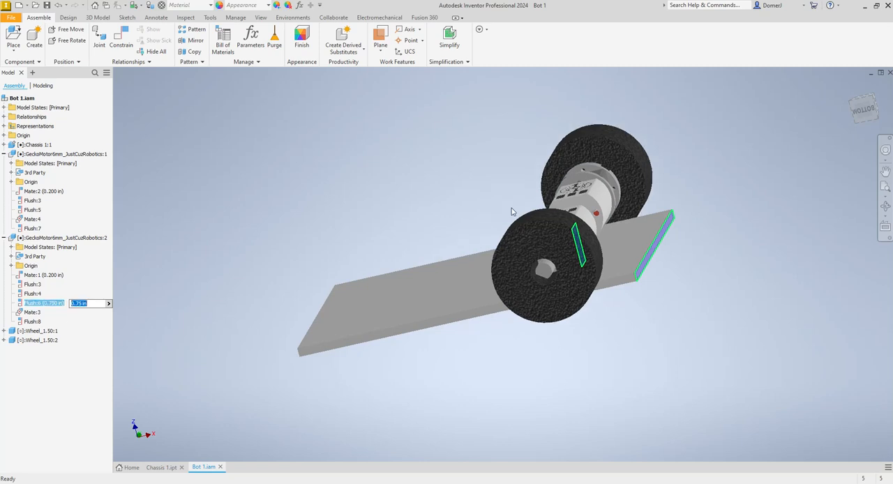
{"action": "left_click", "coordinate": [864, 105]}
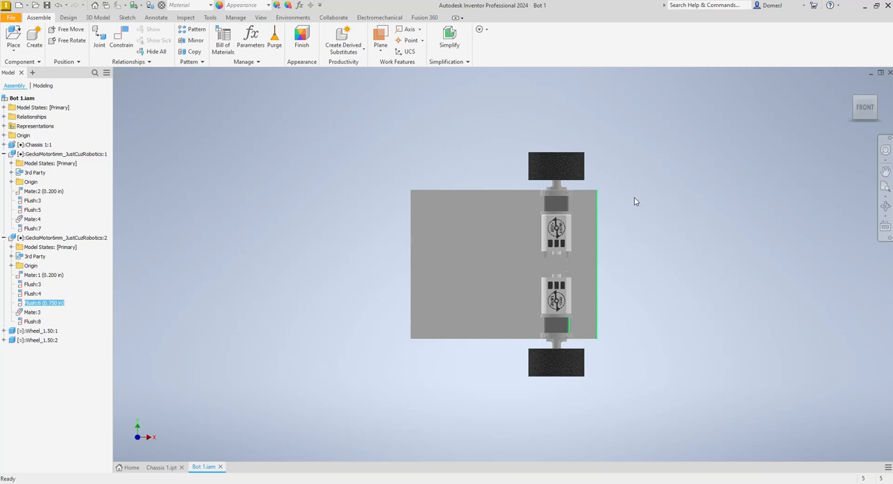
- Set the second motor's flush offset from the chassis plate's nearest end face to 0.5 in
{"action": "double_click", "coordinate": [23, 306]}
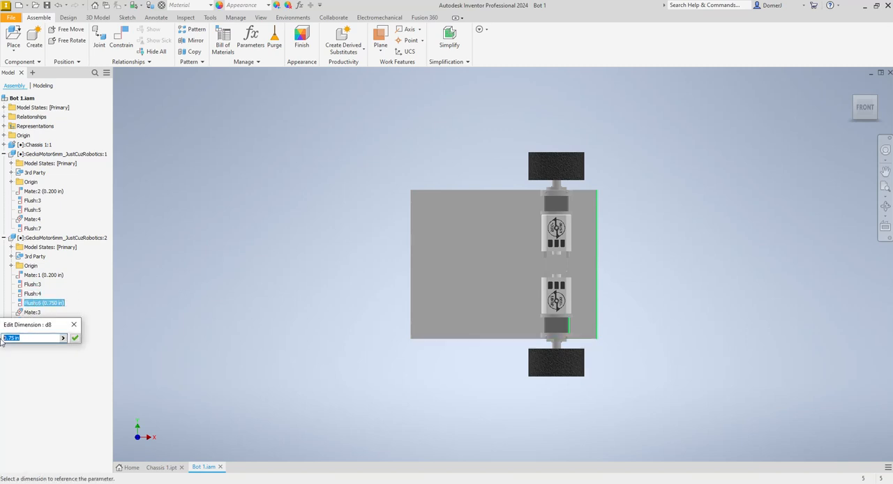
{"action": "type", "text": "0.5"}
{"action": "key", "text": "Return"}
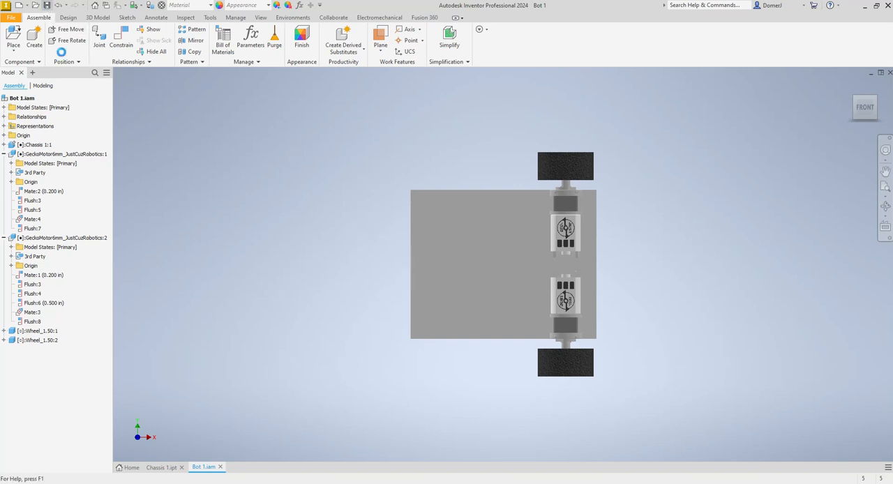
{"action": "left_click", "coordinate": [443, 305]}
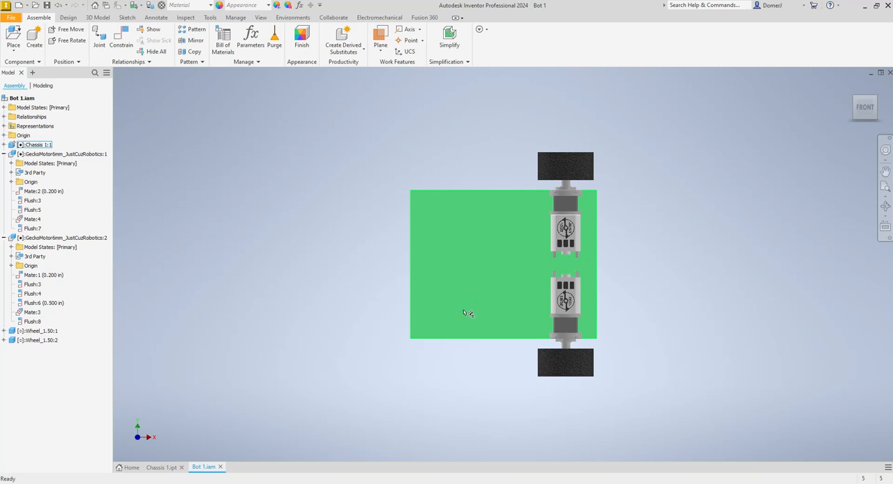
{"action": "key", "text": "Escape"}
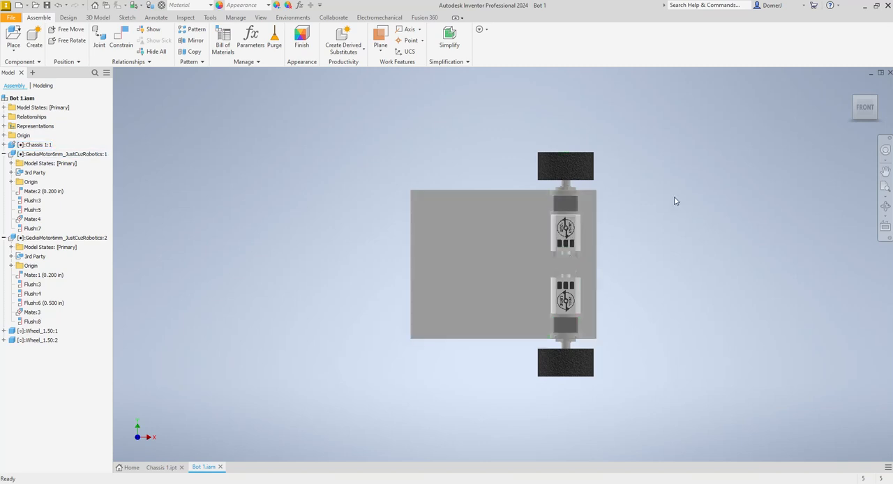
- Examine how both motors' front flanges and wheels sit relative to the chassis plate's side edges
{"action": "left_click", "coordinate": [885, 206]}
{"action": "left_click_drag", "start_coordinate": [592, 259], "coordinate": [592, 286]}
{"action": "scroll", "coordinate": [570, 194], "scroll_direction": "up", "scroll_amount": 3}
{"action": "scroll", "coordinate": [569, 191], "scroll_direction": "up", "scroll_amount": 2}
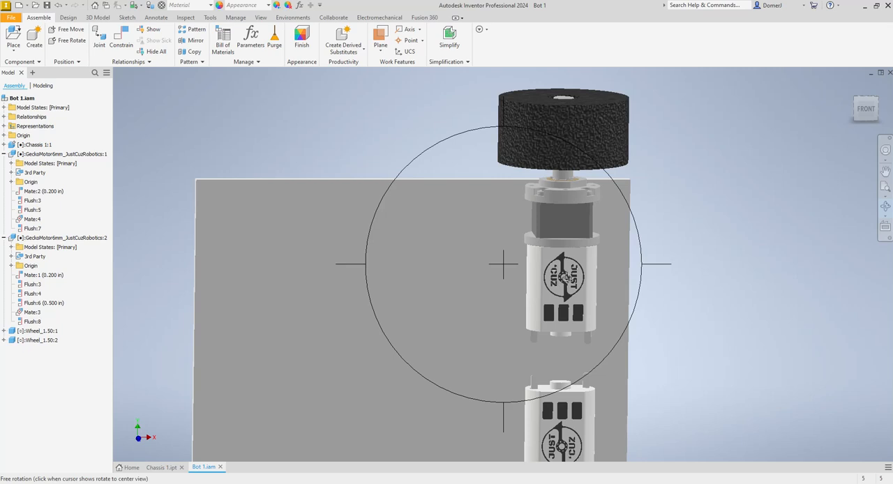
{"action": "key", "text": "Escape"}
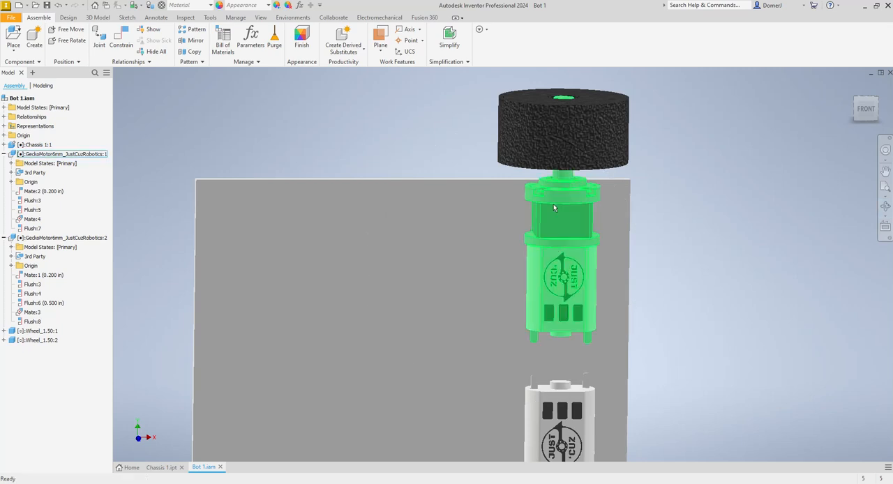
{"action": "scroll", "coordinate": [553, 204], "scroll_direction": "up", "scroll_amount": 3}
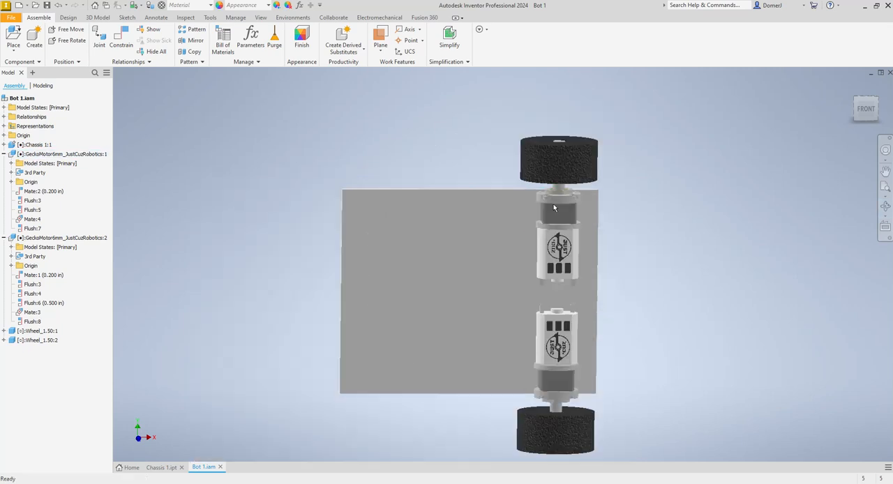
{"action": "left_click", "coordinate": [885, 206]}
{"action": "left_click_drag", "start_coordinate": [522, 338], "coordinate": [522, 281]}
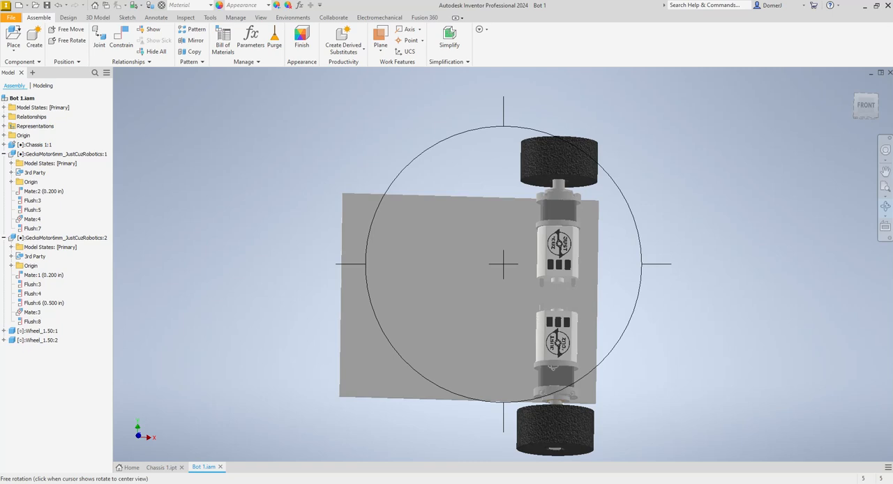
{"action": "key", "text": "Escape"}
- Set the flush offset between the second motor's front face and the chassis plate's side edge to 0.125 in
{"action": "left_click", "coordinate": [550, 348]}
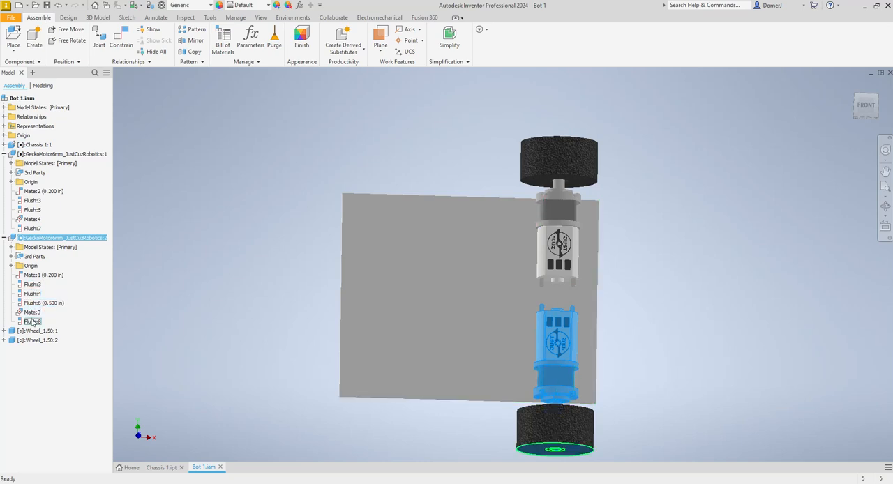
{"action": "left_click", "coordinate": [20, 295]}
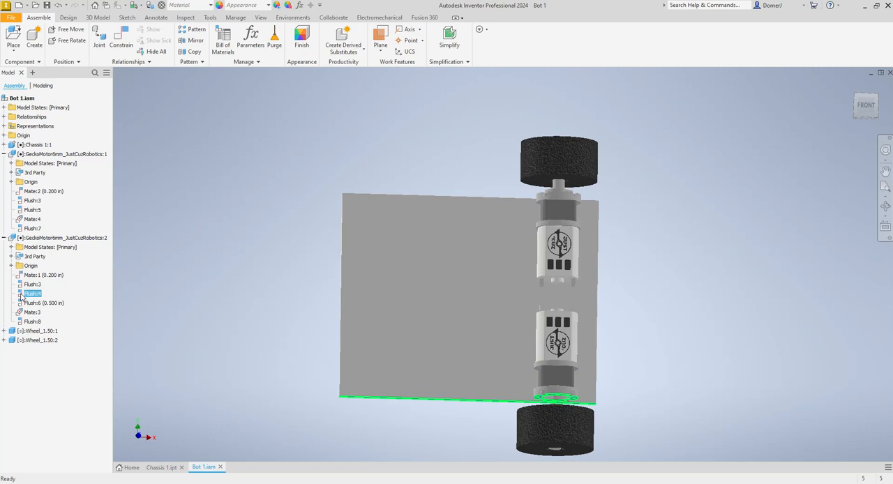
{"action": "double_click", "coordinate": [21, 296]}
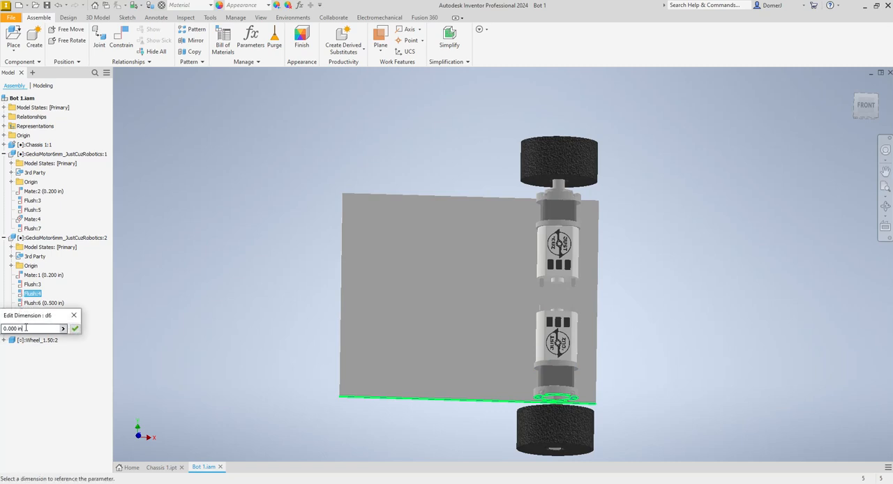
{"action": "type", "text": ".125"}
{"action": "key", "text": "Return"}
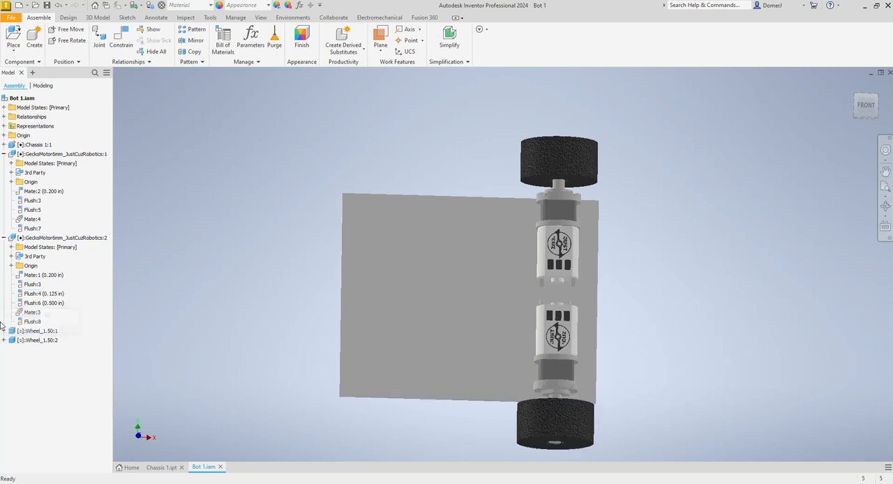
- Check the second motor's position on the plate and switch to the Chassis 1 part
{"action": "left_click", "coordinate": [885, 206]}
{"action": "left_click_drag", "start_coordinate": [558, 349], "coordinate": [554, 380]}
{"action": "key", "text": "Escape"}
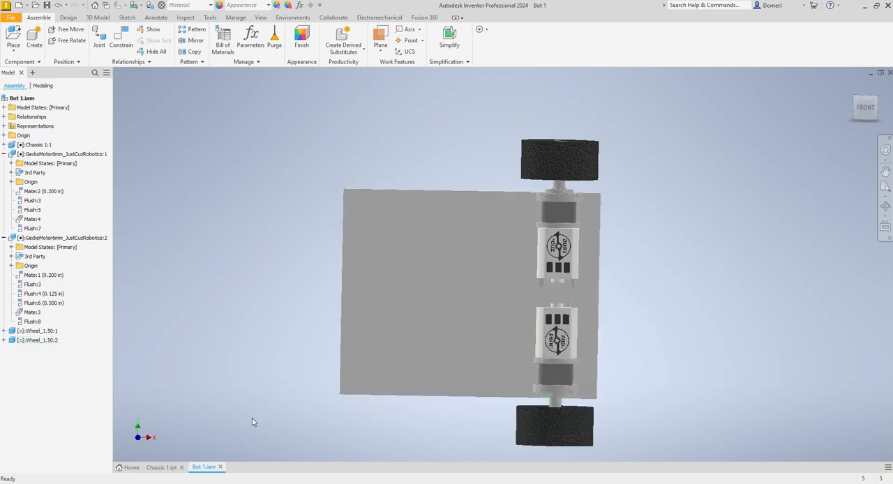
{"action": "left_click", "coordinate": [164, 467]}
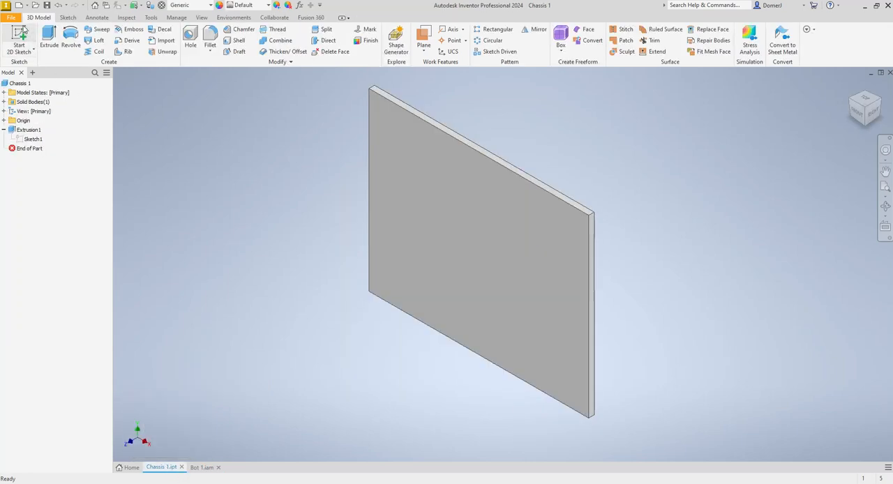
- Close the separate Chassis 1 part document and return to the Bot 1 assembly
{"action": "left_click", "coordinate": [201, 468]}
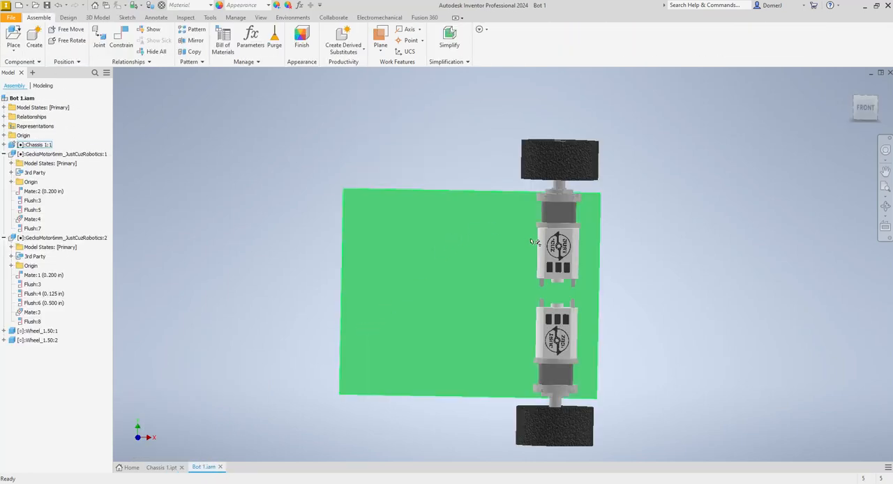
{"action": "double_click", "coordinate": [545, 250]}
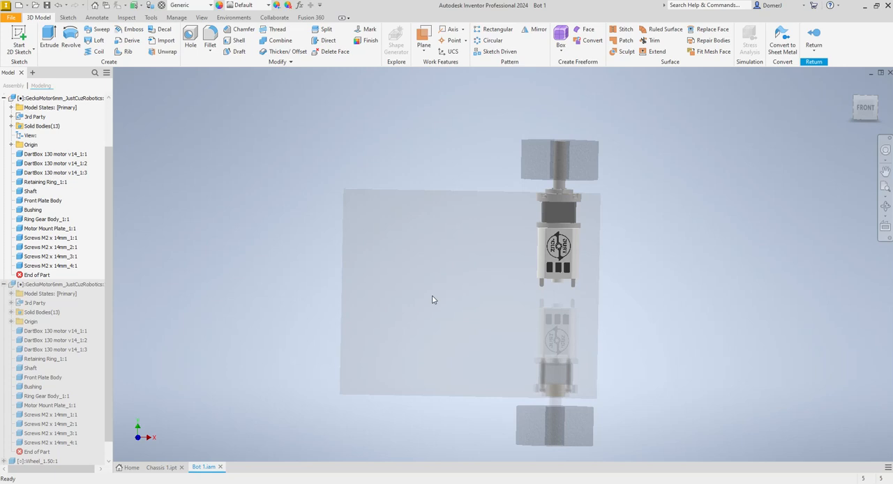
{"action": "left_click", "coordinate": [814, 36]}
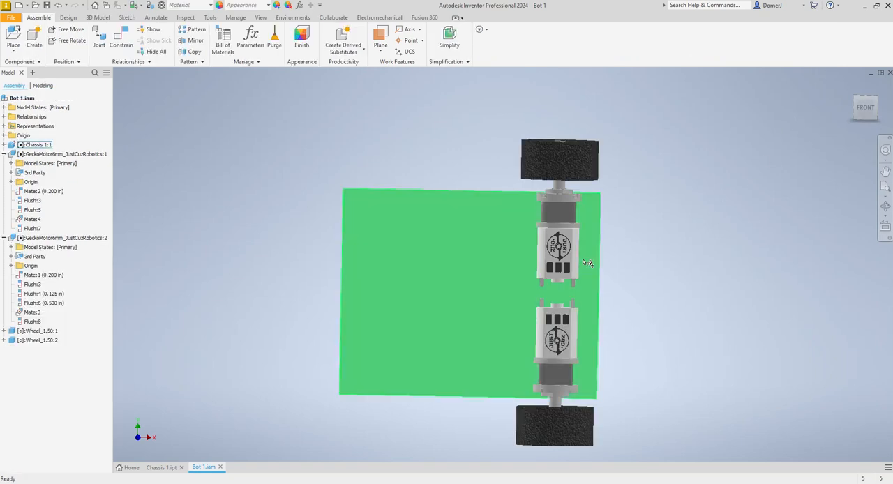
{"action": "left_click", "coordinate": [477, 268]}
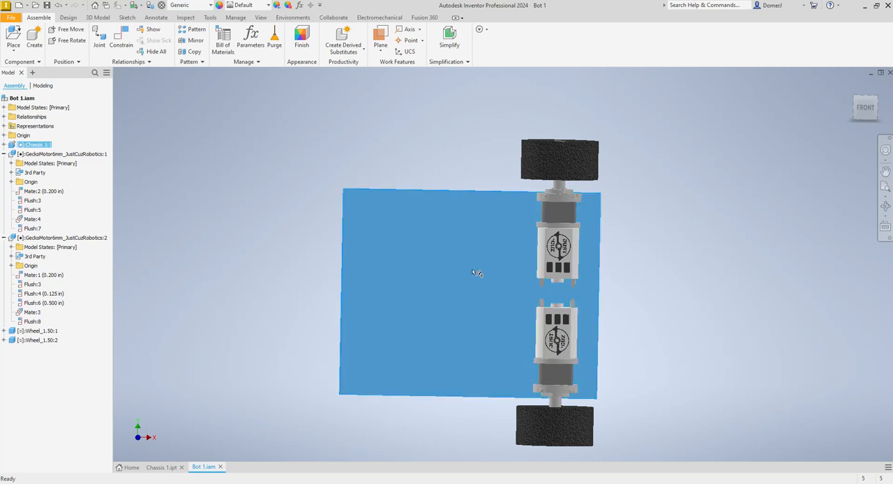
{"action": "double_click", "coordinate": [477, 273]}
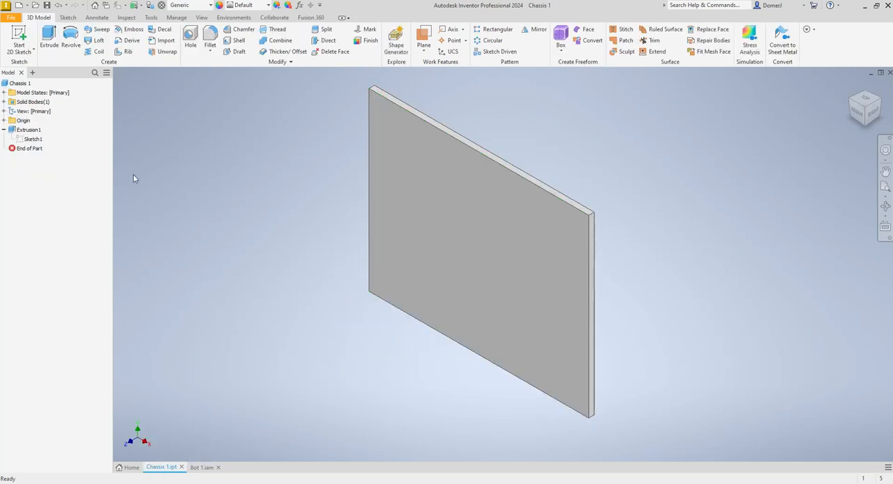
{"action": "left_click", "coordinate": [182, 467]}
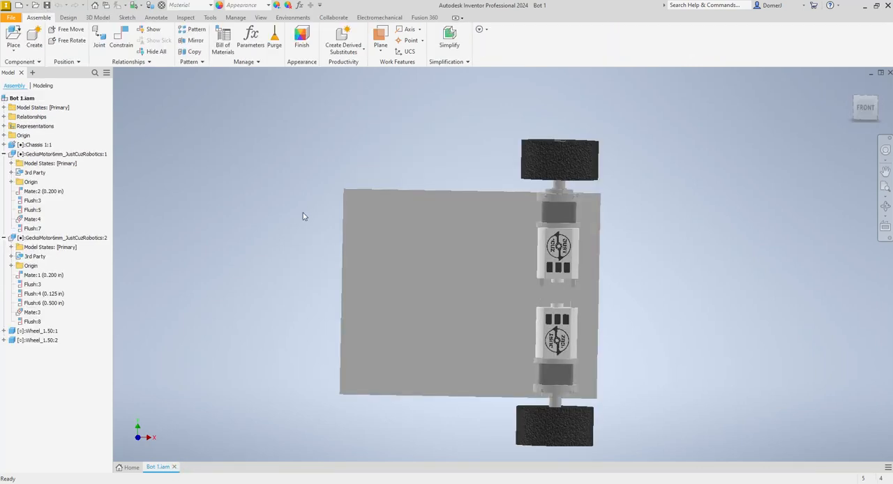
- In the chassis part, sketch a 5 by 0.125 in rectangle from the origin corner along the plate's side edge and extrude it 2 in
{"action": "double_click", "coordinate": [444, 258]}
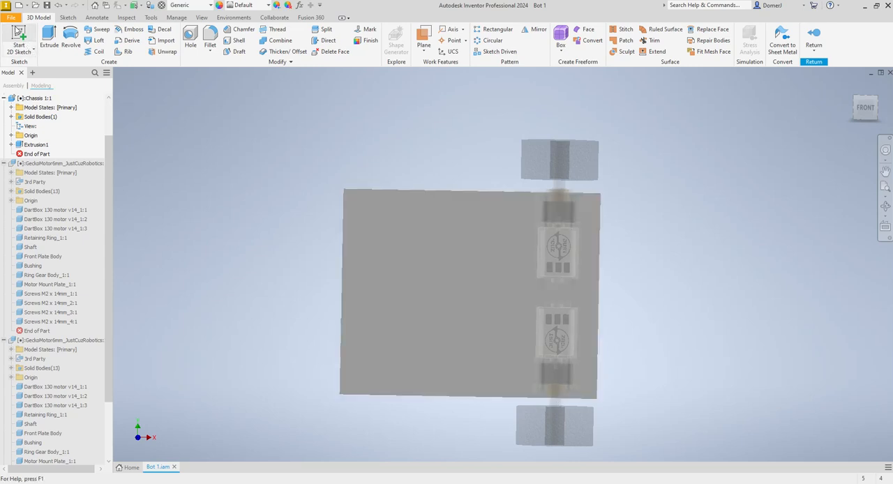
{"action": "left_click", "coordinate": [19, 32]}
{"action": "left_click", "coordinate": [448, 343]}
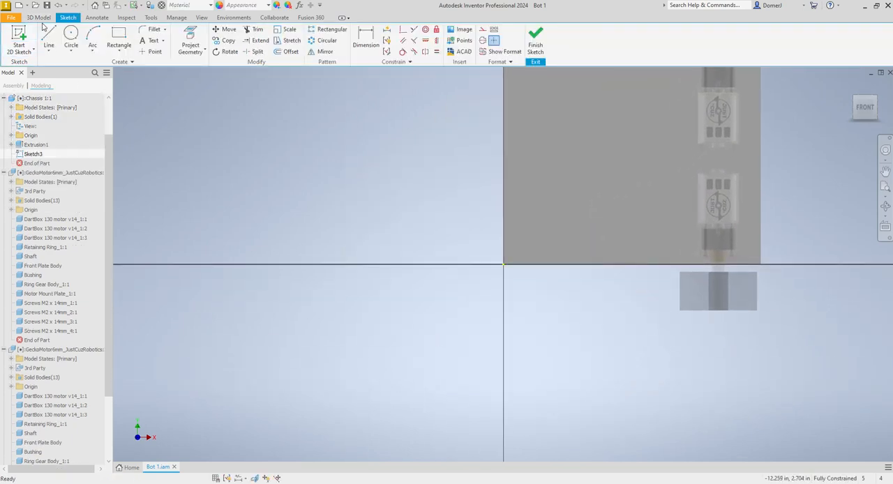
{"action": "left_click", "coordinate": [118, 39]}
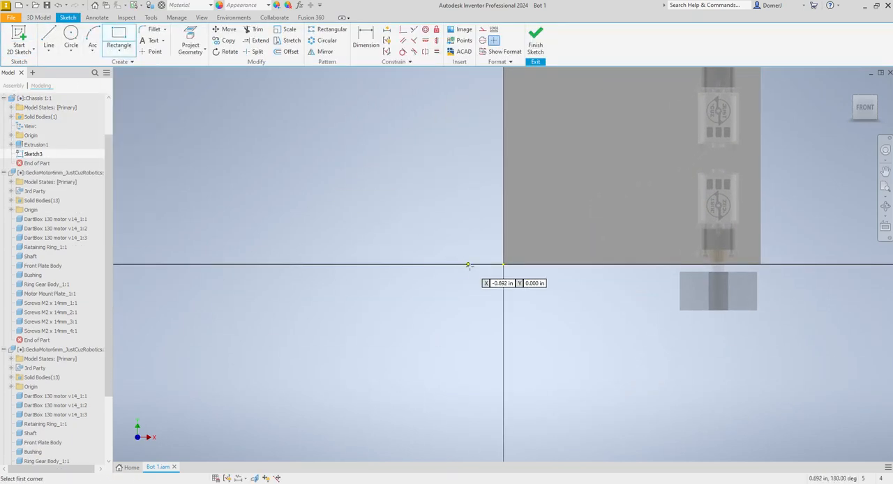
{"action": "left_click", "coordinate": [504, 263]}
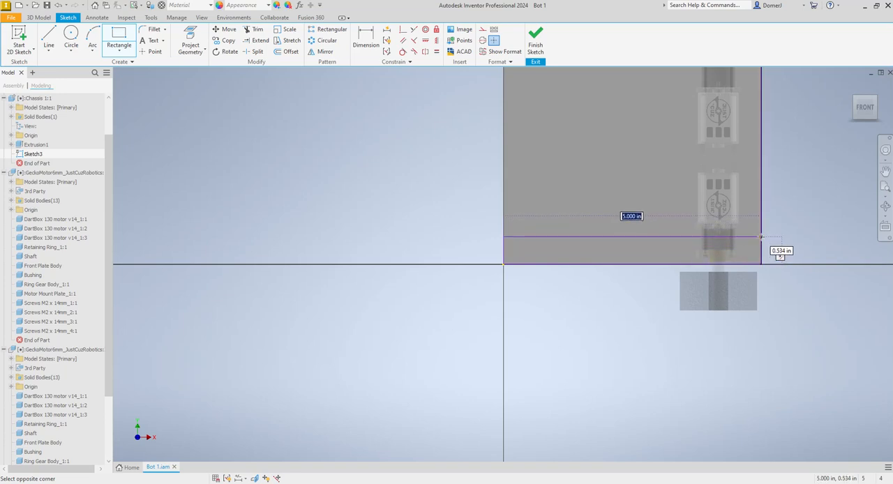
{"action": "key", "text": "Tab"}
{"action": "type", "text": ".125"}
{"action": "key", "text": "Return"}
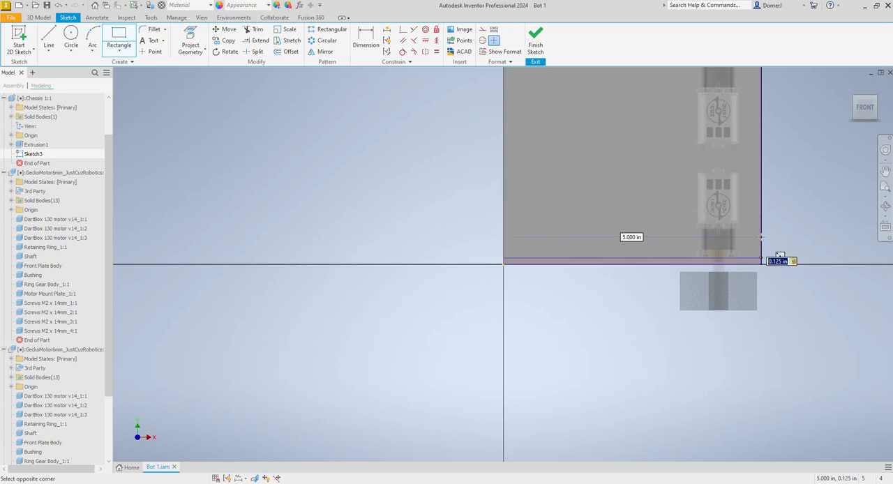
{"action": "left_click", "coordinate": [536, 41]}
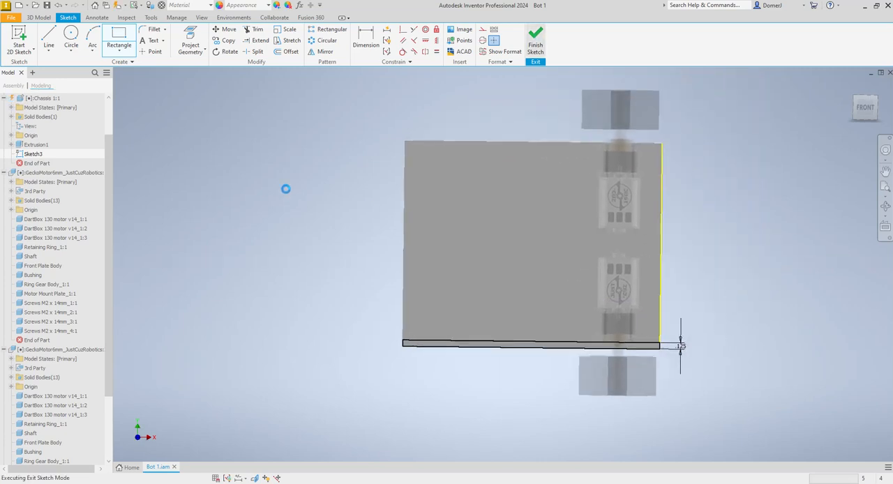
{"action": "key", "text": "e"}
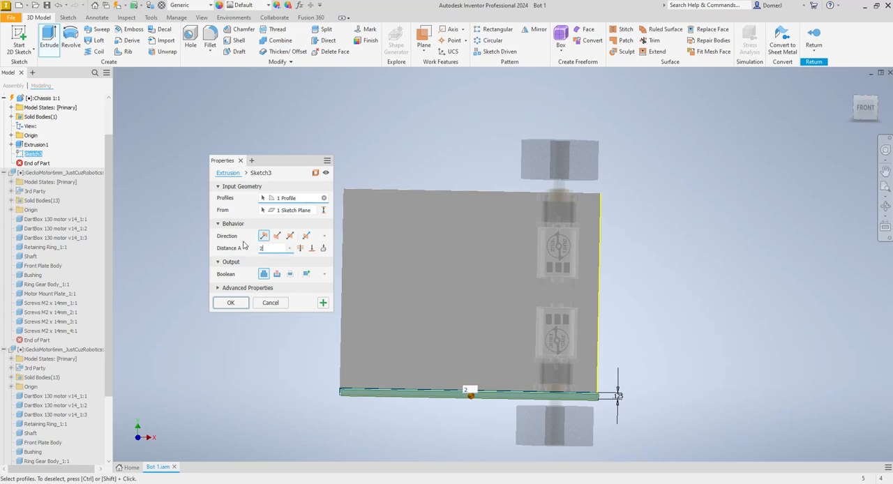
{"action": "left_click", "coordinate": [238, 303]}
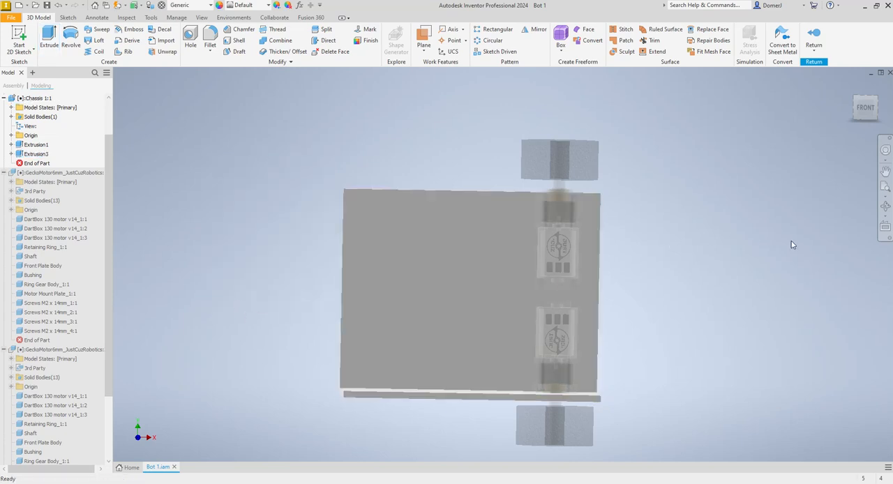
- Reduce the extruded side wall's height so it ends just above the motor flange and below the top of the wheel
{"action": "left_click_drag", "start_coordinate": [570, 284], "coordinate": [371, 136]}
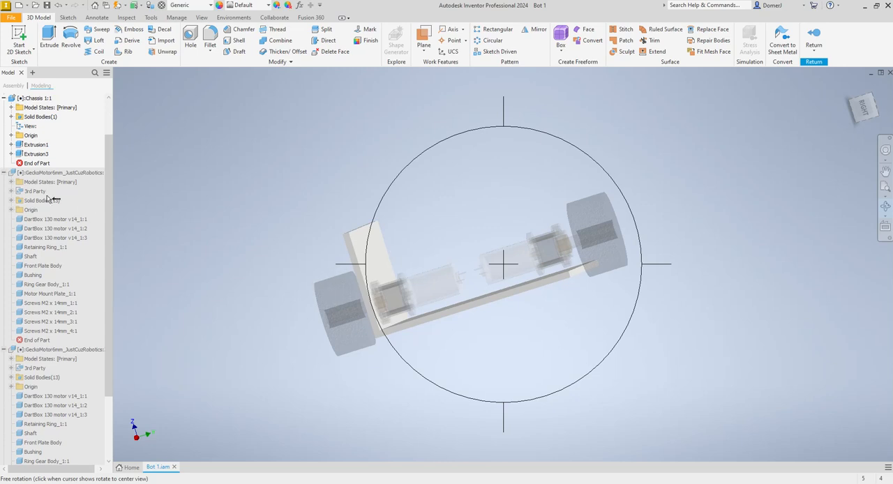
{"action": "key", "text": "Escape"}
{"action": "left_click", "coordinate": [862, 104]}
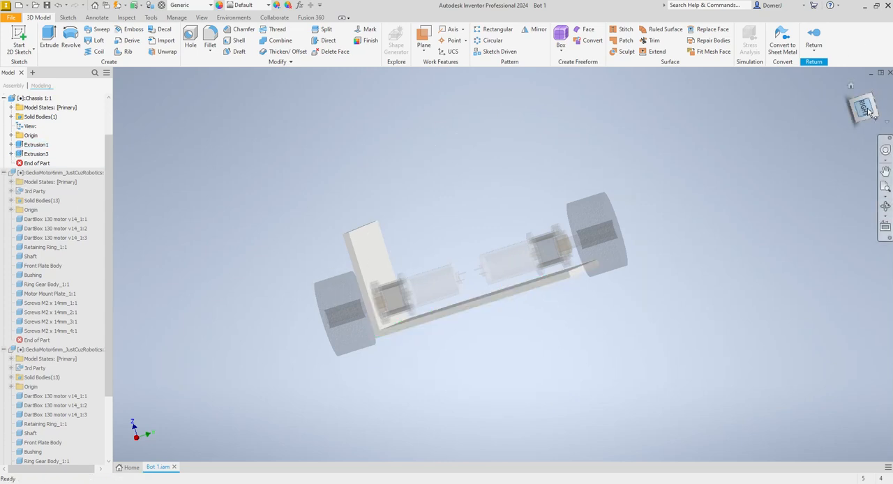
{"action": "left_click", "coordinate": [21, 154]}
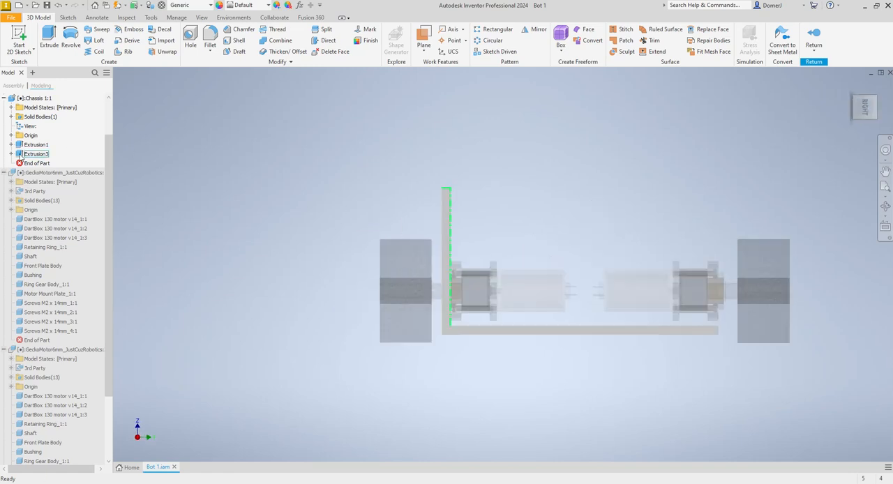
{"action": "double_click", "coordinate": [20, 154]}
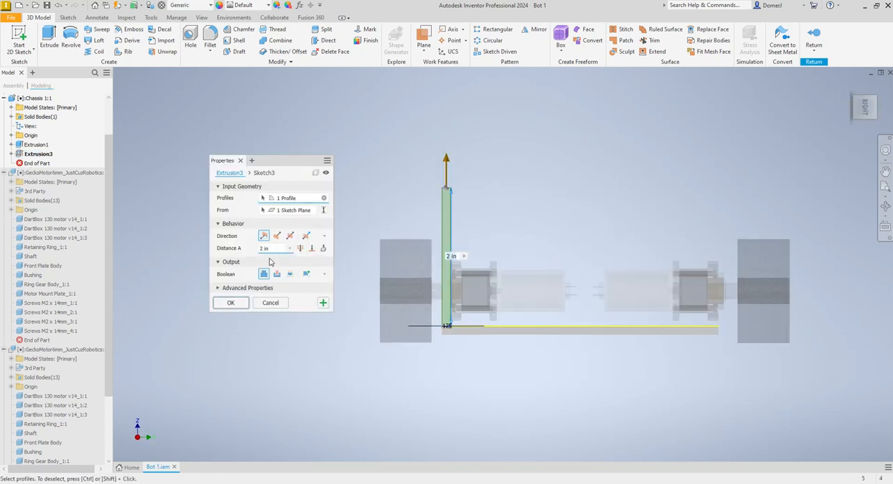
{"action": "type", "text": "1."}
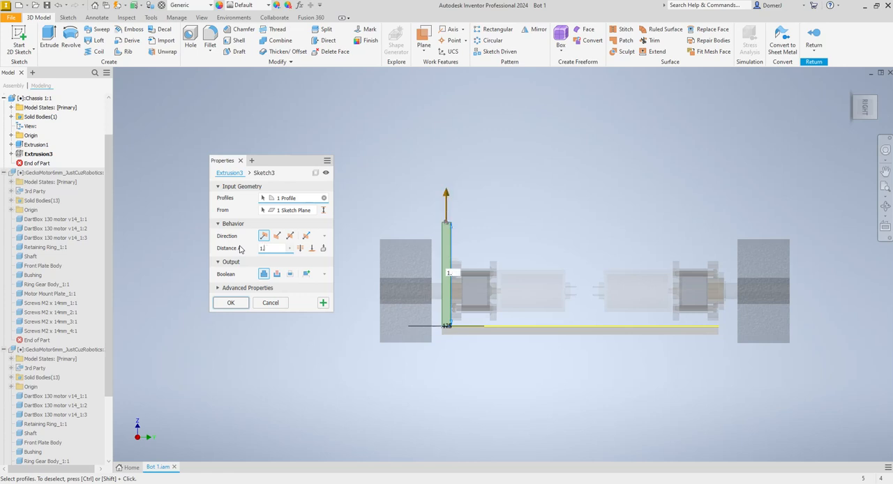
{"action": "type", "text": "25"}
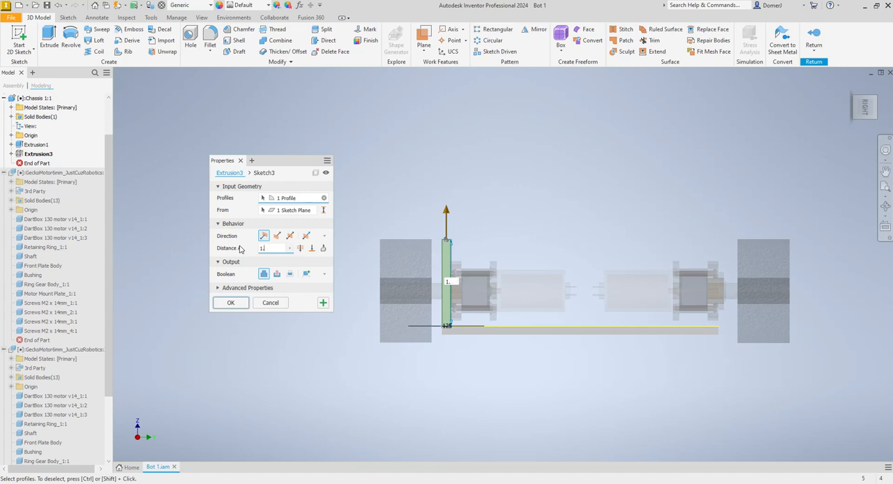
{"action": "type", "text": ".05"}
{"action": "left_click", "coordinate": [237, 303]}
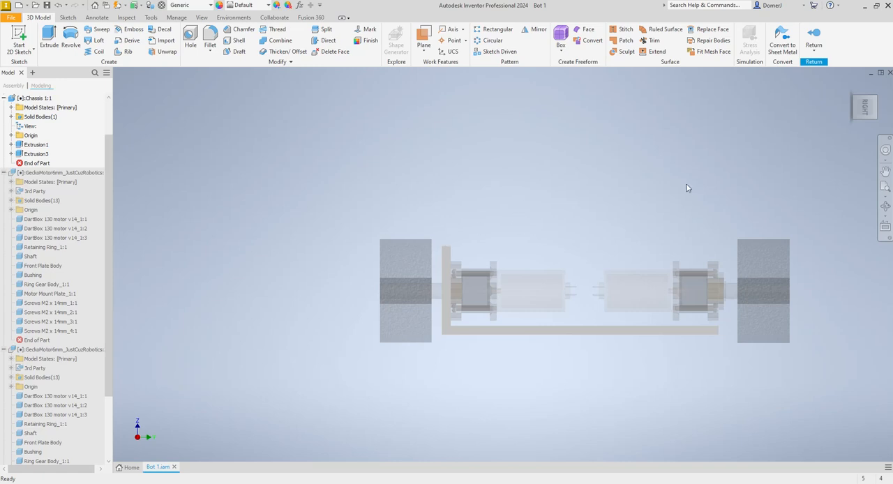
- Start a sketch on the outer face of the side wall and start the Project Geometry command
{"action": "left_click", "coordinate": [885, 208]}
{"action": "left_click_drag", "start_coordinate": [479, 288], "coordinate": [586, 308]}
{"action": "key", "text": "Escape"}
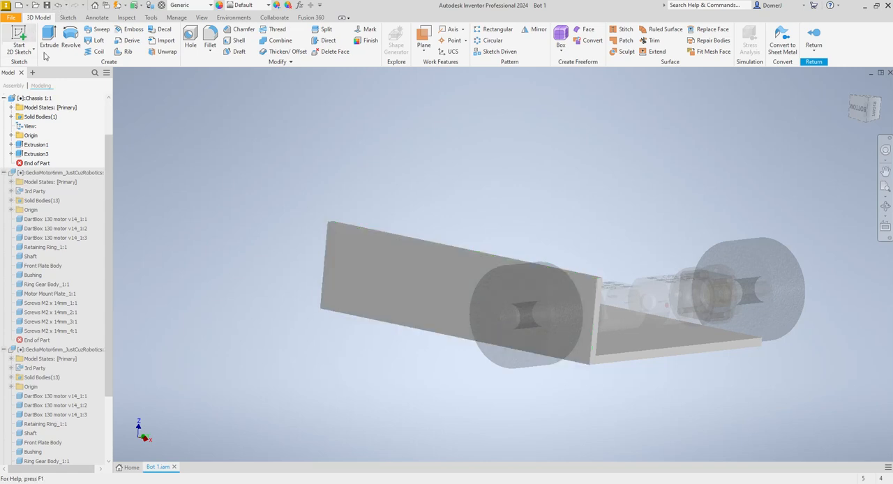
{"action": "left_click", "coordinate": [19, 39]}
{"action": "left_click", "coordinate": [457, 299]}
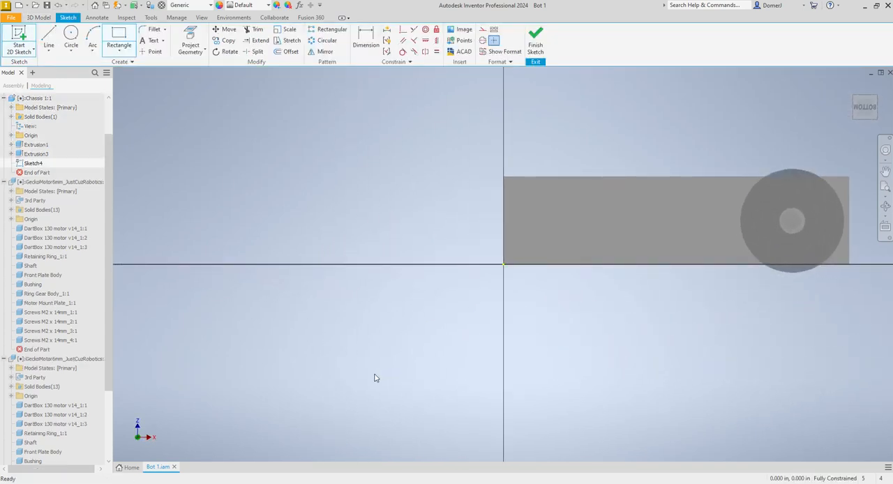
{"action": "scroll", "coordinate": [351, 396], "scroll_direction": "up", "scroll_amount": 4}
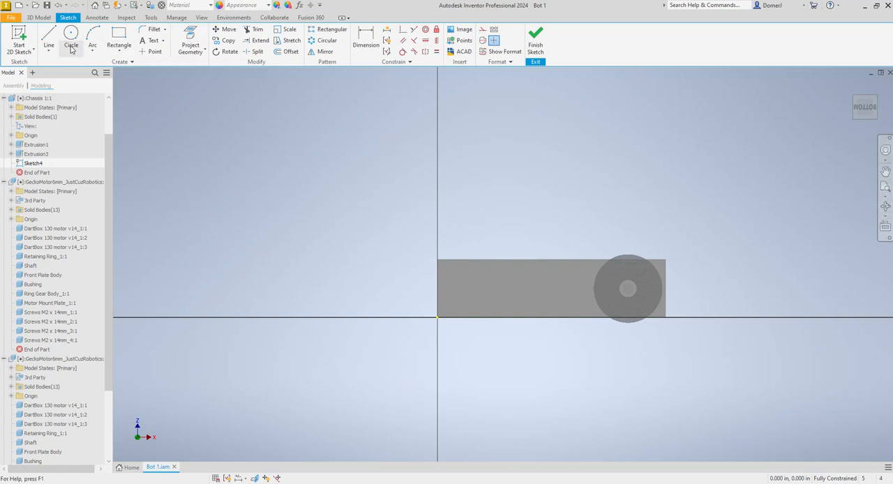
{"action": "left_click", "coordinate": [189, 40]}
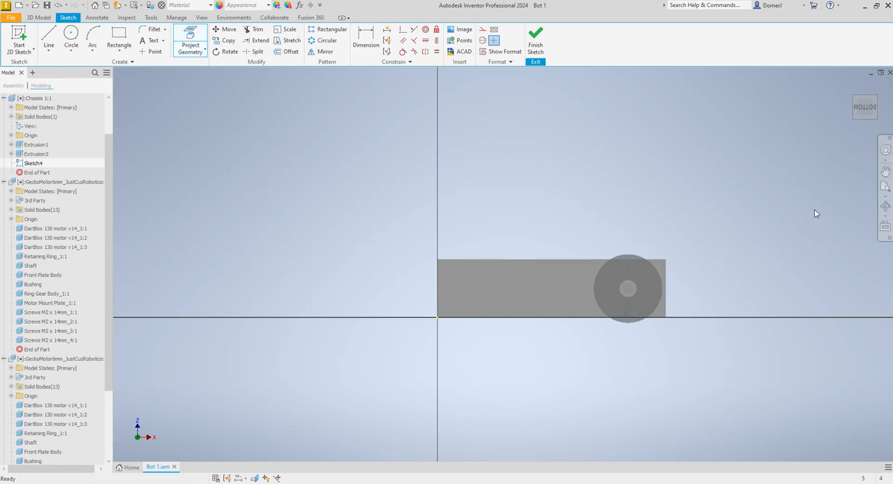
- Finish the side wall sketch and hide the wheel on the motor opposite the wall to expose that motor's front flange
{"action": "left_click", "coordinate": [885, 206]}
{"action": "mouse_move", "coordinate": [863, 221]}
{"action": "left_mouse_down"}
{"action": "mouse_move", "coordinate": [568, 325]}
{"action": "mouse_move", "coordinate": [544, 351]}
{"action": "left_mouse_up"}
{"action": "left_click_drag", "start_coordinate": [709, 215], "coordinate": [458, 373]}
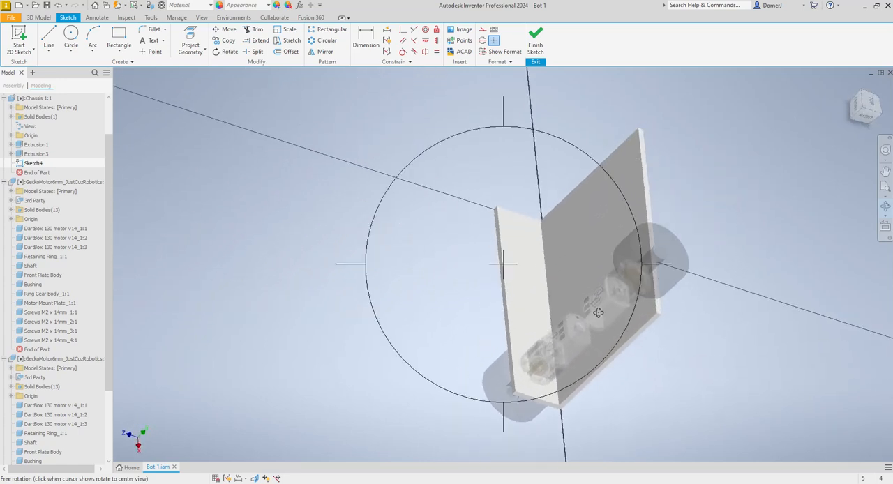
{"action": "left_click_drag", "start_coordinate": [611, 282], "coordinate": [588, 308]}
{"action": "scroll", "coordinate": [587, 308], "scroll_direction": "down", "scroll_amount": 4}
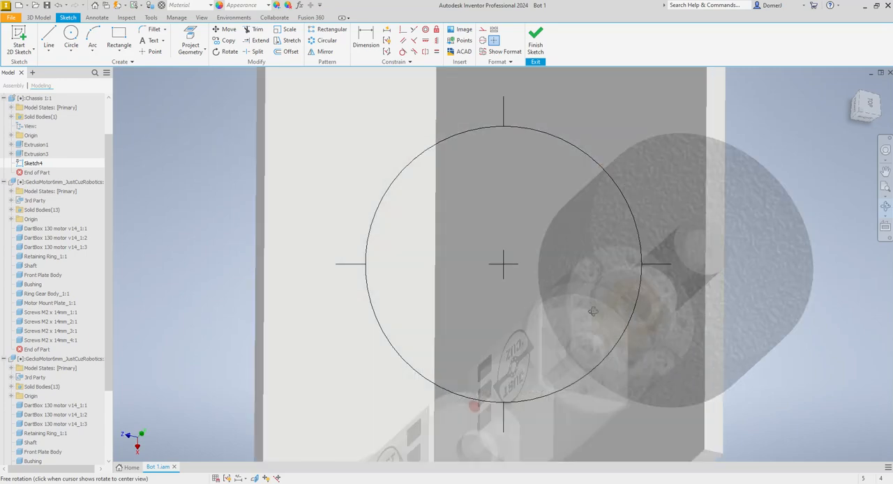
{"action": "scroll", "coordinate": [602, 292], "scroll_direction": "down", "scroll_amount": 4}
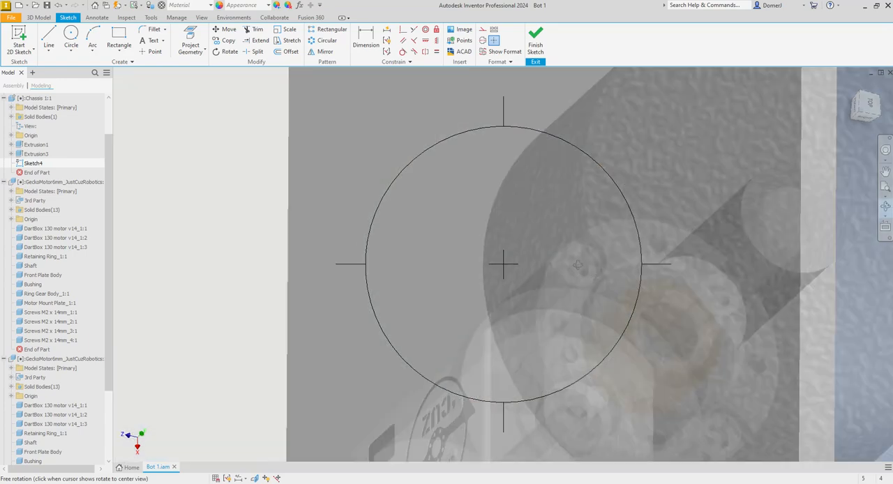
{"action": "key", "text": "Escape"}
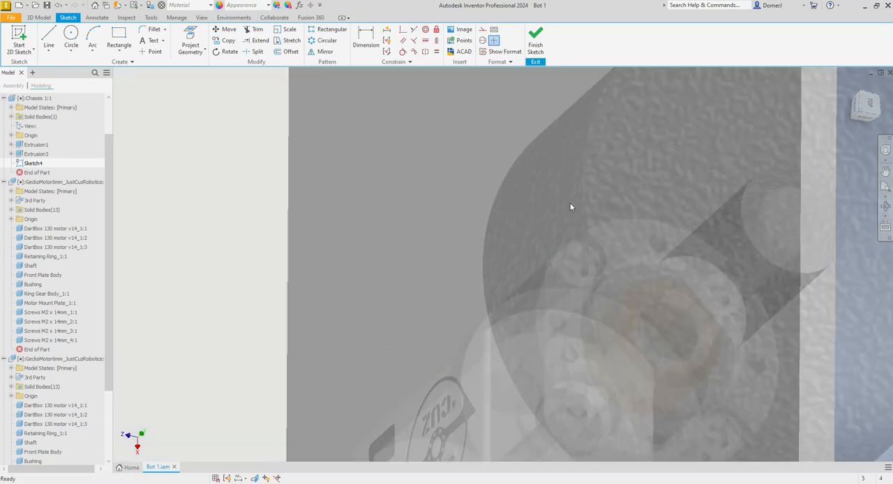
{"action": "left_click", "coordinate": [535, 40]}
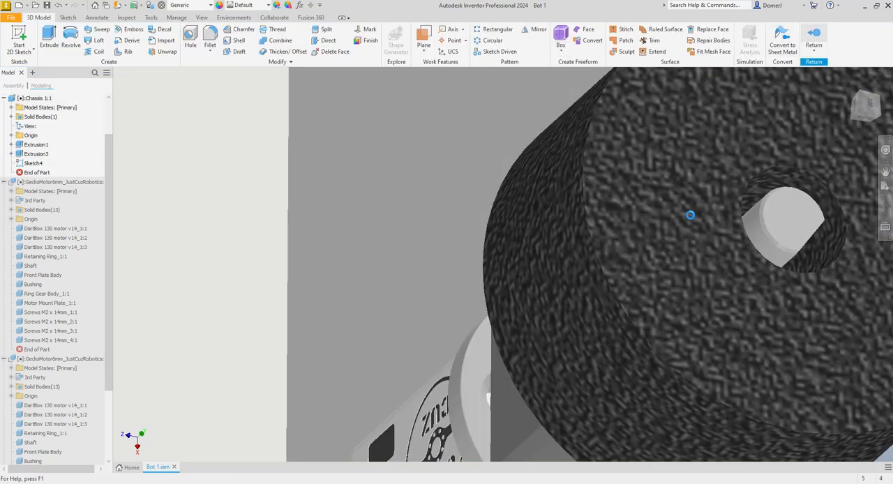
{"action": "left_click", "coordinate": [563, 213]}
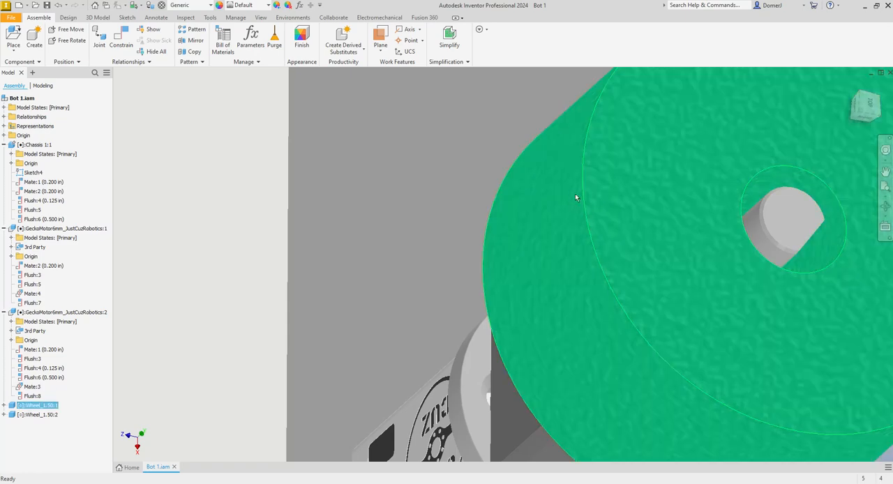
{"action": "right_click", "coordinate": [575, 193]}
{"action": "left_click", "coordinate": [557, 374]}
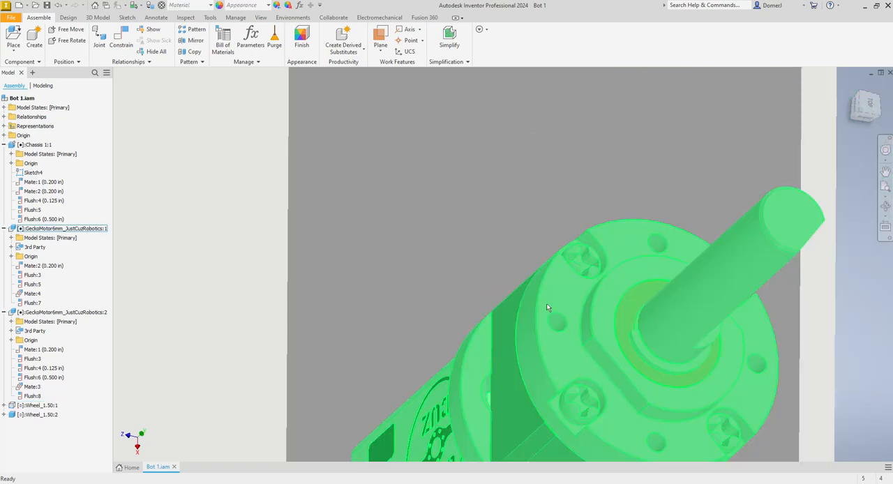
- Edit the chassis in place again and reopen the empty sketch on the side wall
{"action": "scroll", "coordinate": [285, 218], "scroll_direction": "down", "scroll_amount": 5}
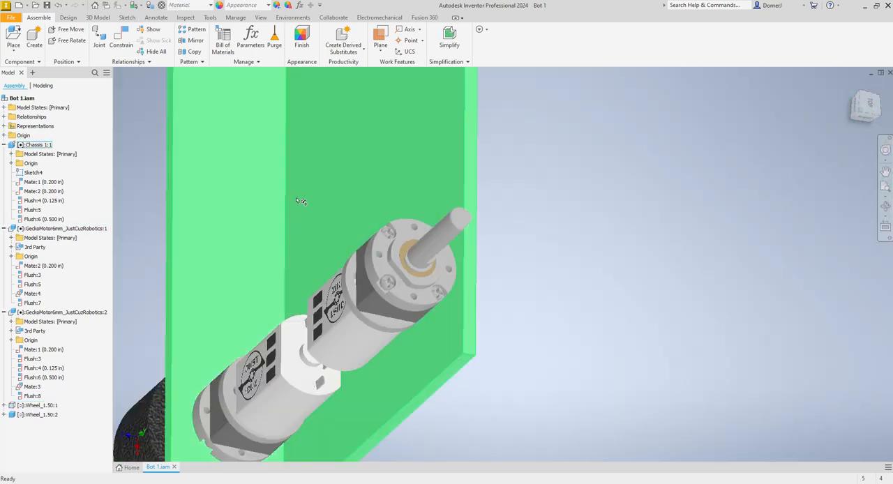
{"action": "double_click", "coordinate": [304, 202]}
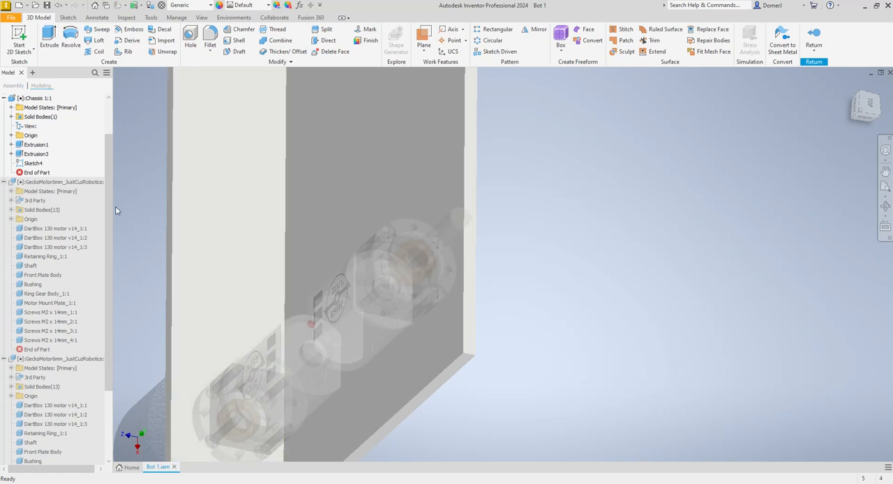
{"action": "double_click", "coordinate": [32, 164]}
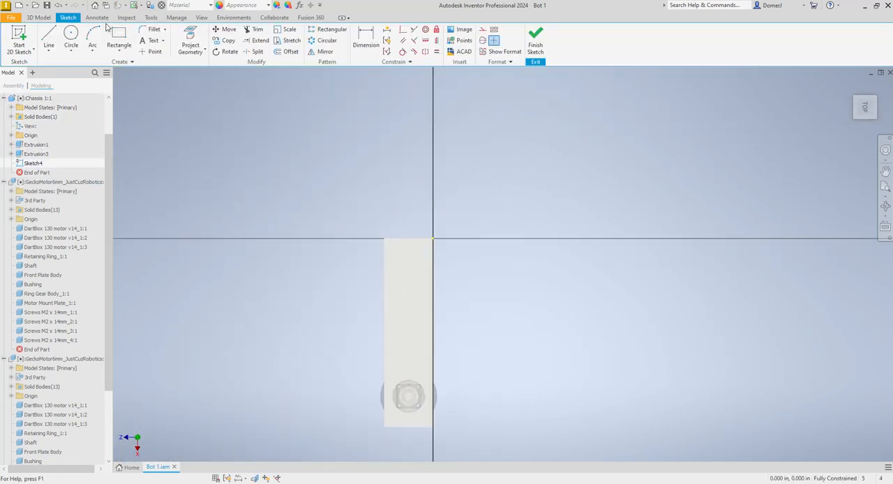
- Project the four mounting-hole circles of the exposed motor's front flange into the side wall sketch and finish the sketch
{"action": "key", "text": "p"}
{"action": "scroll", "coordinate": [402, 404], "scroll_direction": "up", "scroll_amount": 5}
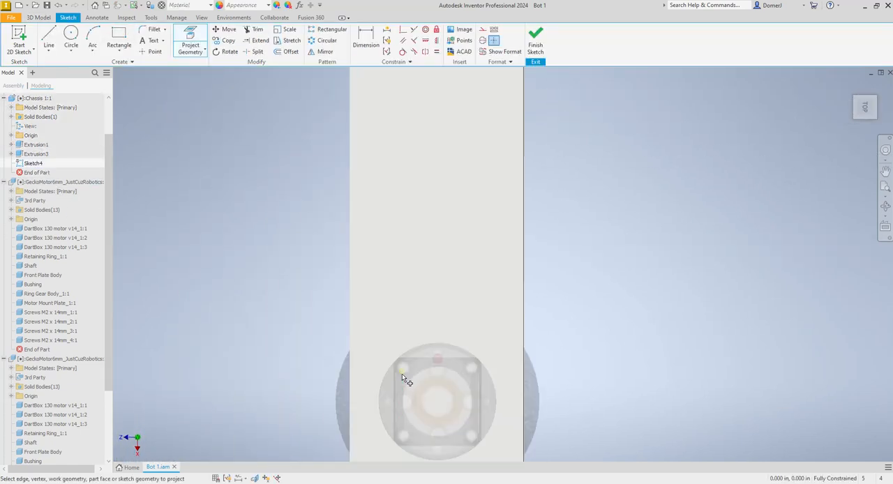
{"action": "left_click", "coordinate": [885, 206]}
{"action": "left_click_drag", "start_coordinate": [542, 313], "coordinate": [594, 299]}
{"action": "key", "text": "Escape"}
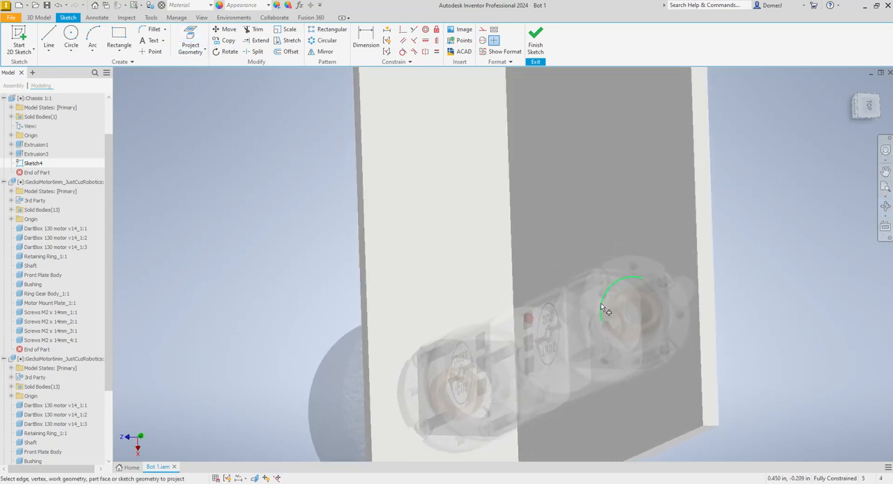
{"action": "left_click", "coordinate": [633, 270]}
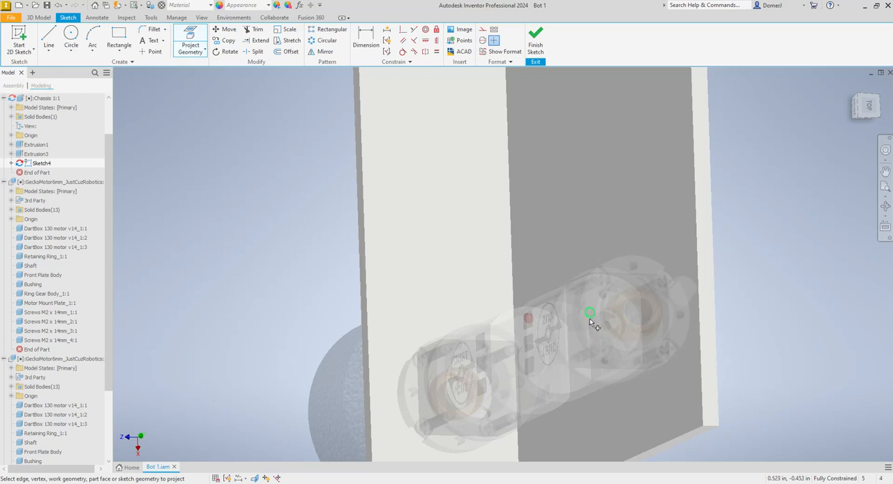
{"action": "left_click", "coordinate": [885, 206]}
{"action": "scroll", "coordinate": [640, 265], "scroll_direction": "down", "scroll_amount": 3}
{"action": "left_click_drag", "start_coordinate": [560, 307], "coordinate": [703, 255]}
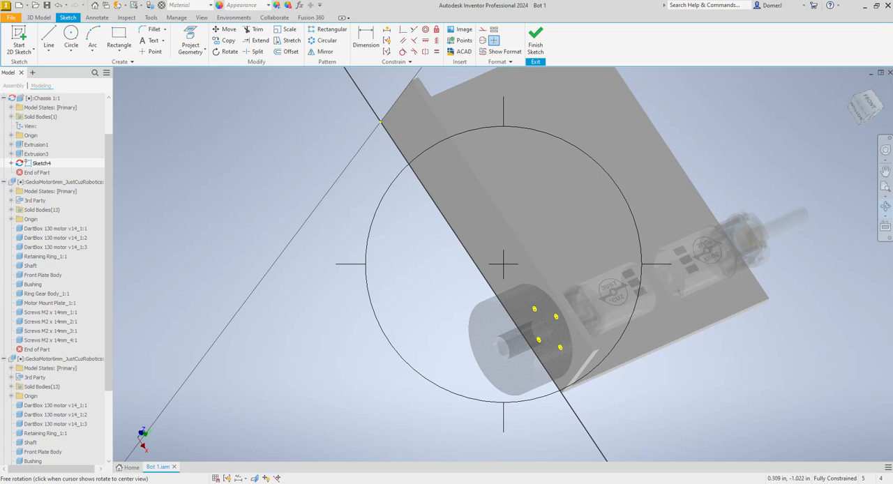
{"action": "key", "text": "Escape"}
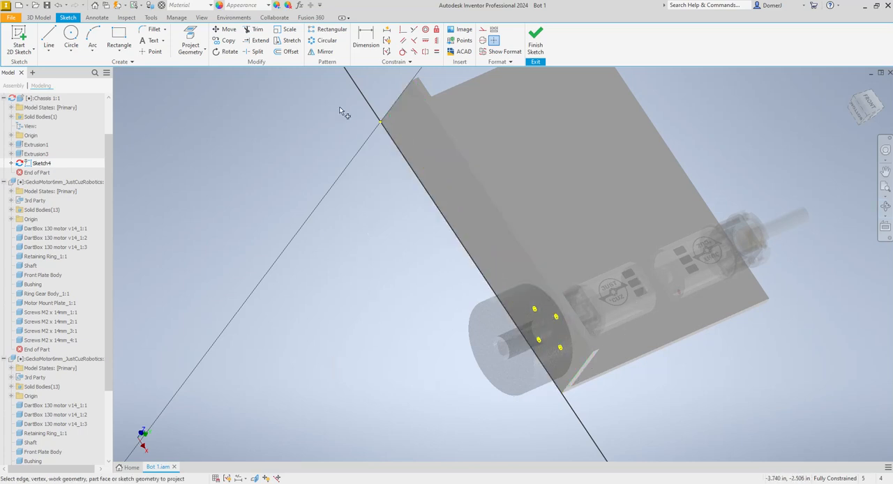
{"action": "left_click", "coordinate": [535, 39]}
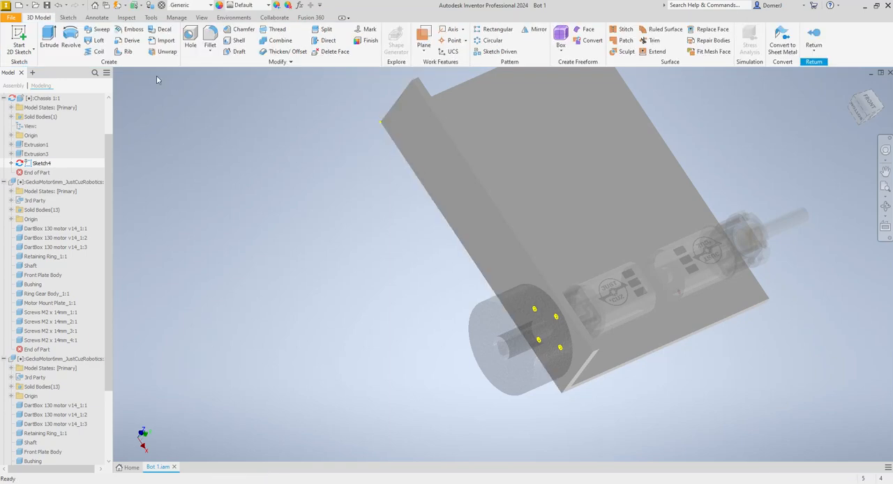
- Extrude the four projected hole circles as a Through All cut going inward through the side wall
{"action": "left_click", "coordinate": [49, 35]}
{"action": "scroll", "coordinate": [550, 316], "scroll_direction": "up", "scroll_amount": 5}
{"action": "scroll", "coordinate": [515, 305], "scroll_direction": "up", "scroll_amount": 3}
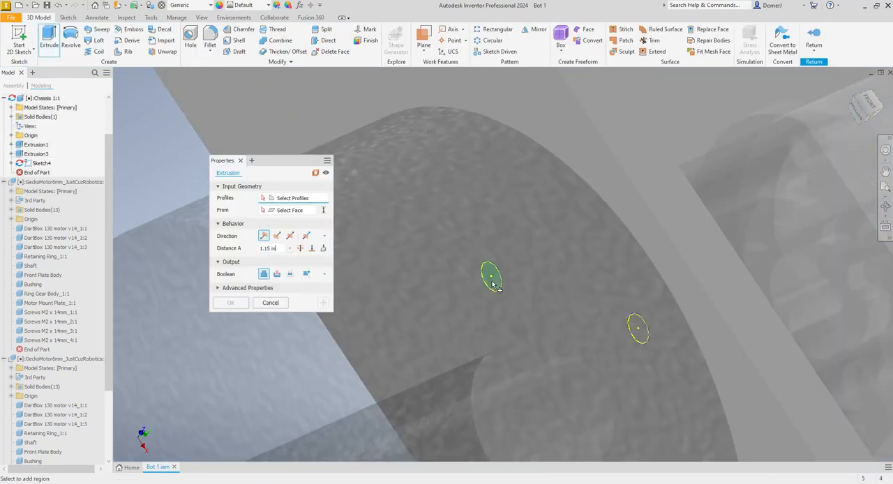
{"action": "left_click", "coordinate": [488, 274]}
{"action": "left_click", "coordinate": [639, 328]}
{"action": "scroll", "coordinate": [603, 253], "scroll_direction": "down", "scroll_amount": 3}
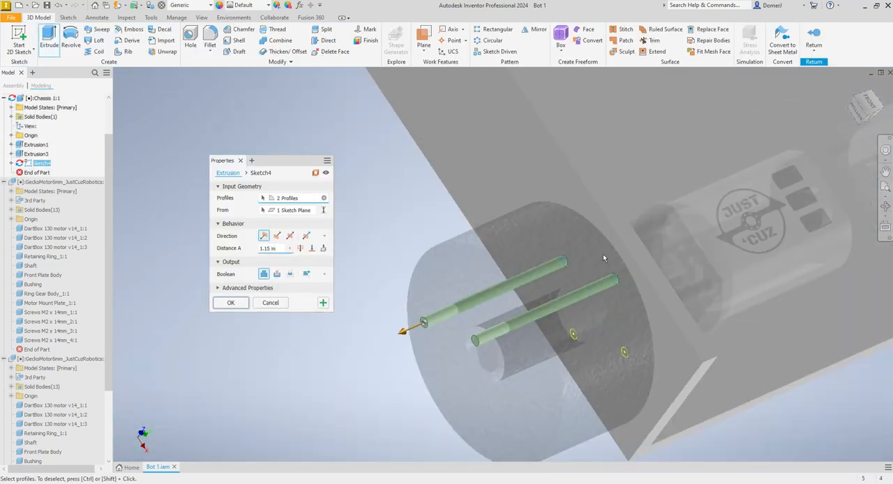
{"action": "scroll", "coordinate": [629, 359], "scroll_direction": "up", "scroll_amount": 3}
{"action": "left_click", "coordinate": [620, 344]}
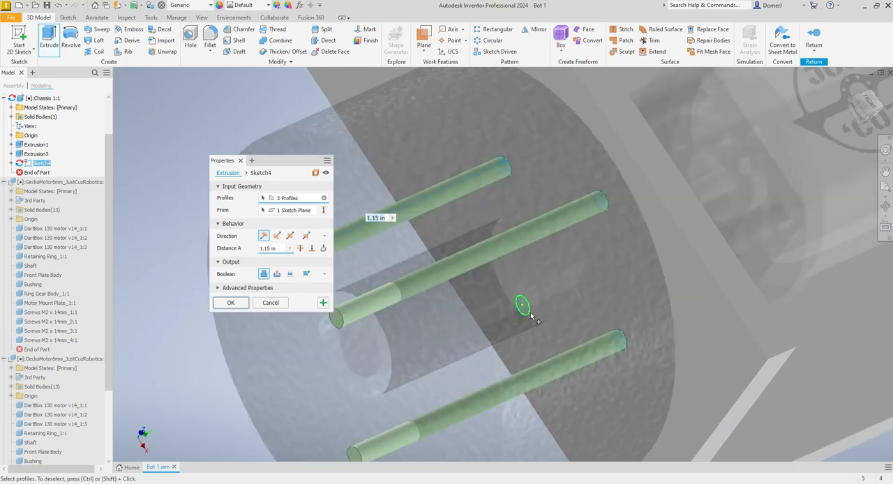
{"action": "left_click", "coordinate": [522, 306]}
{"action": "left_click", "coordinate": [278, 274]}
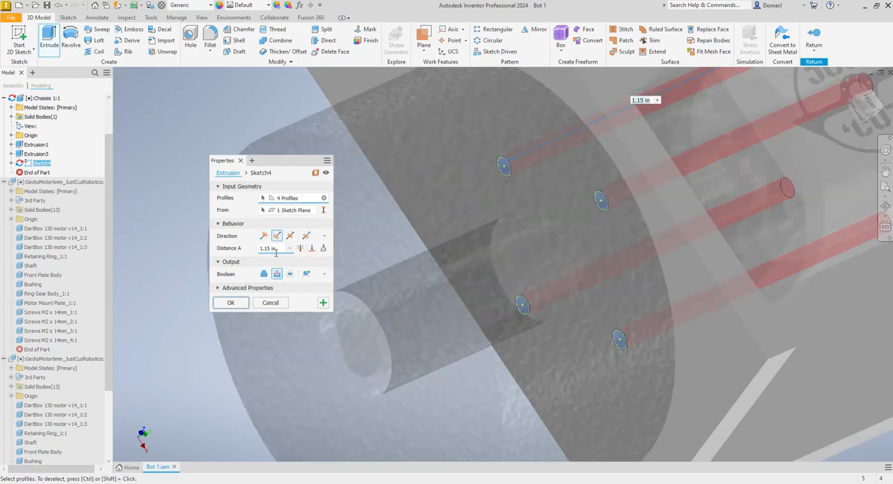
{"action": "left_click", "coordinate": [300, 248]}
{"action": "left_click", "coordinate": [231, 303]}
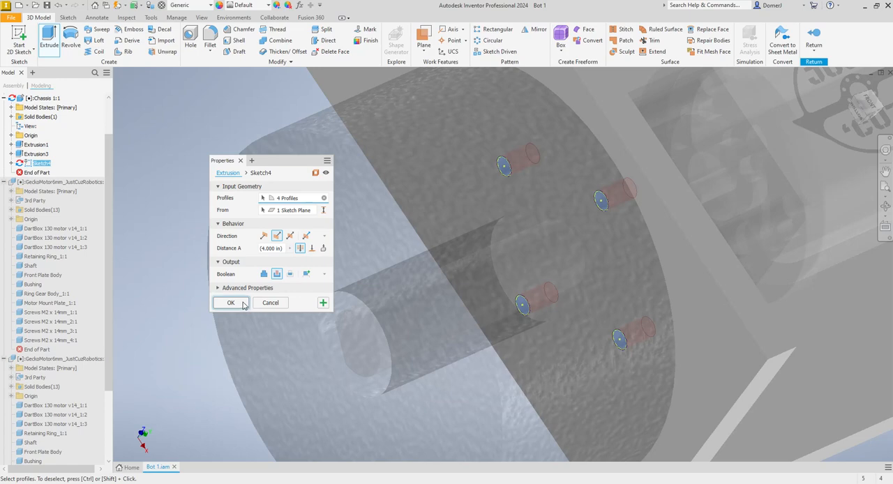
{"action": "scroll", "coordinate": [531, 312], "scroll_direction": "down", "scroll_amount": 5}
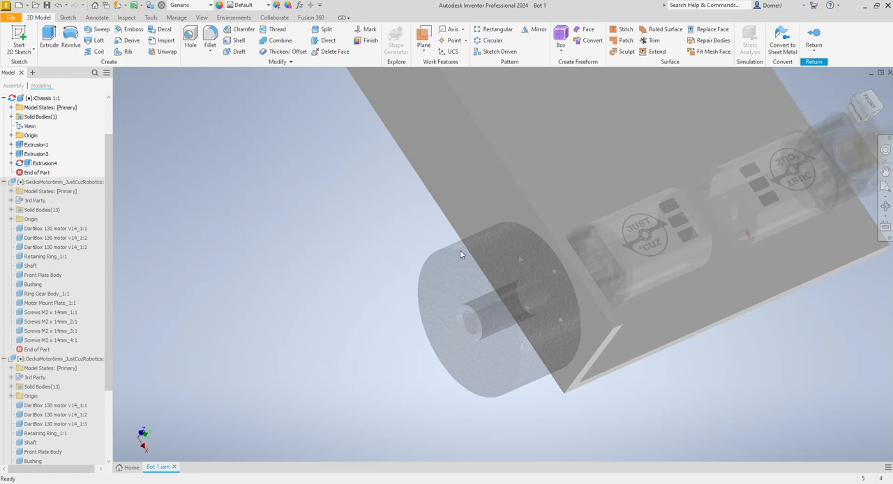
- Finish editing the chassis in place and return to the Bot 1 assembly
{"action": "scroll", "coordinate": [582, 293], "scroll_direction": "down", "scroll_amount": 3}
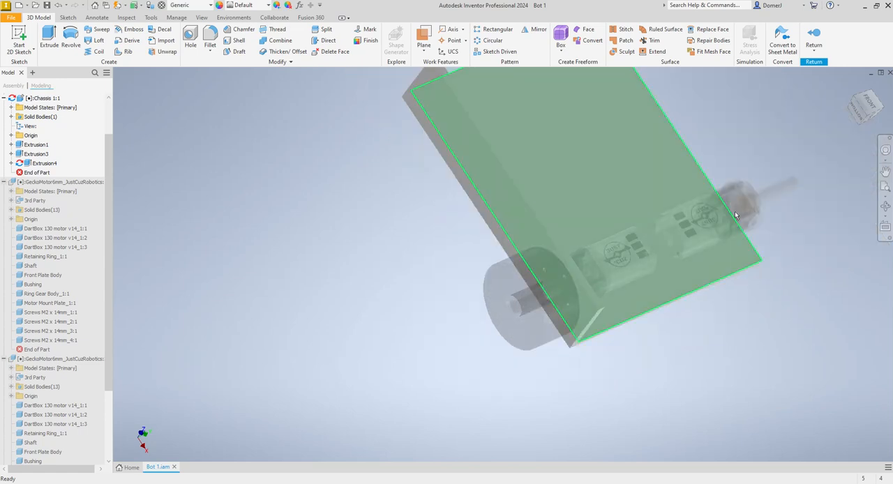
{"action": "left_click", "coordinate": [885, 207]}
{"action": "left_click_drag", "start_coordinate": [504, 265], "coordinate": [443, 293]}
{"action": "left_click", "coordinate": [808, 34]}
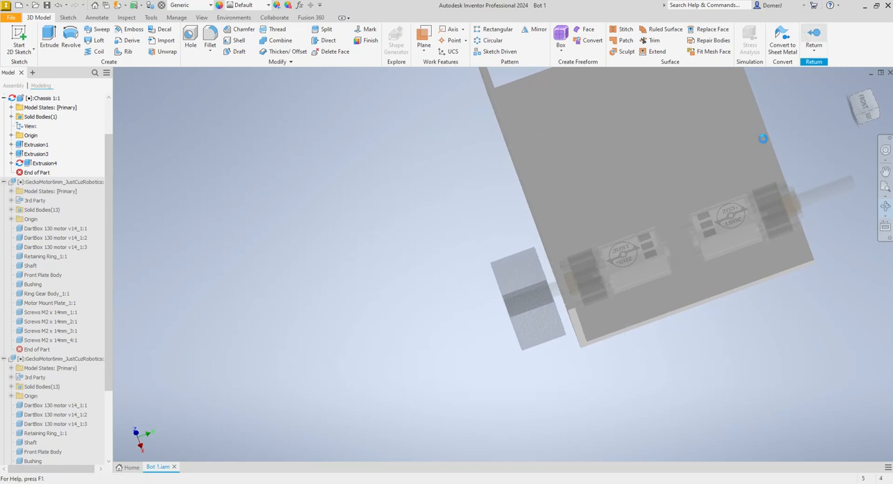
- Examine both gear motors and their fit against the side wall and chassis base from several angles
{"action": "left_click", "coordinate": [885, 207]}
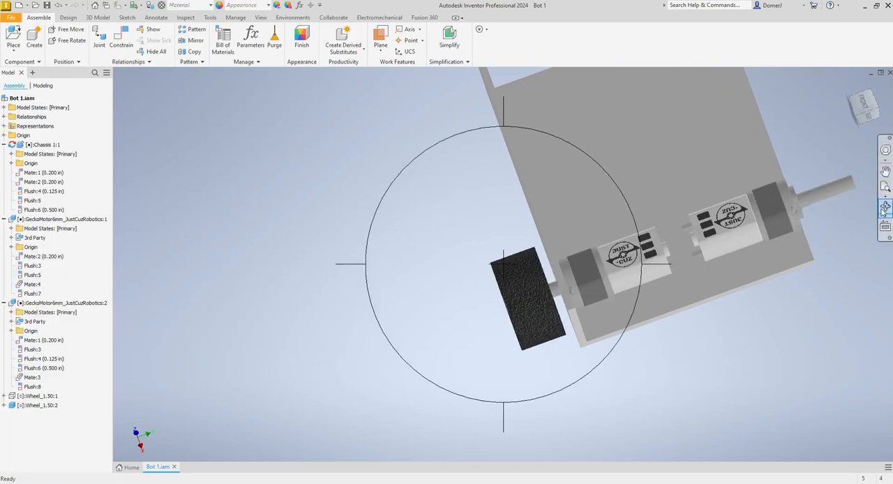
{"action": "left_click_drag", "start_coordinate": [631, 247], "coordinate": [529, 287]}
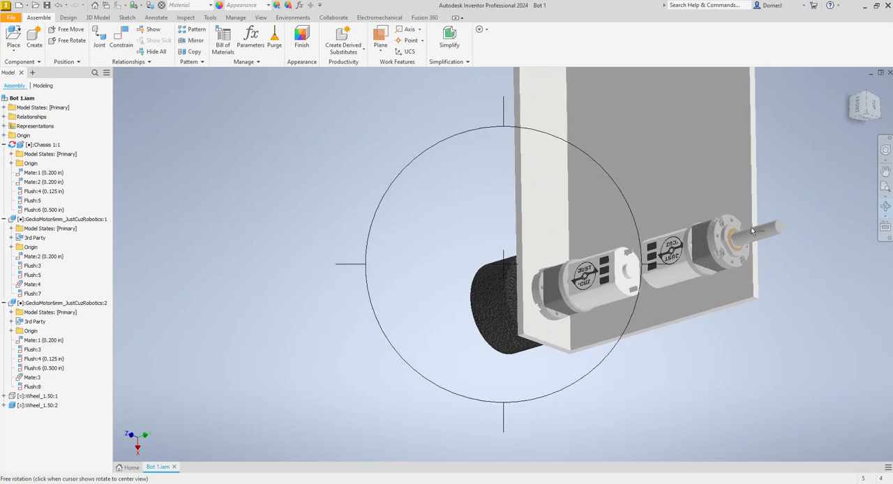
{"action": "scroll", "coordinate": [751, 227], "scroll_direction": "up", "scroll_amount": 4}
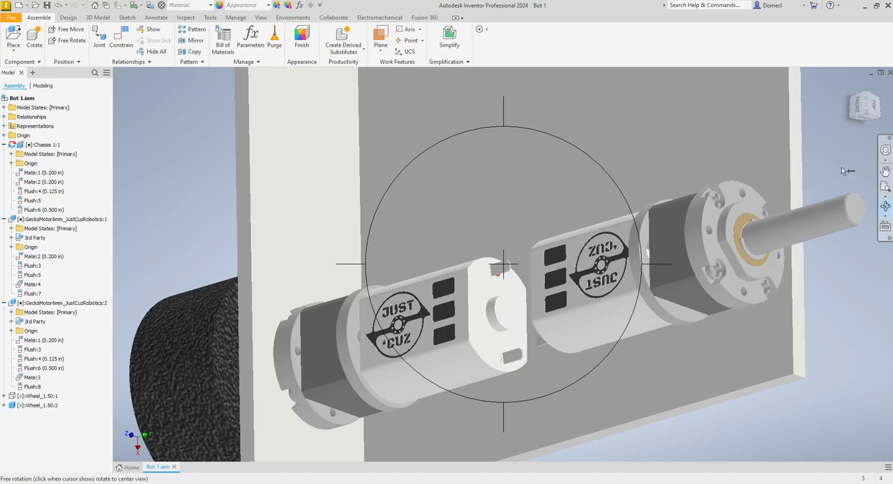
{"action": "left_click", "coordinate": [885, 207]}
{"action": "scroll", "coordinate": [511, 298], "scroll_direction": "down", "scroll_amount": 5}
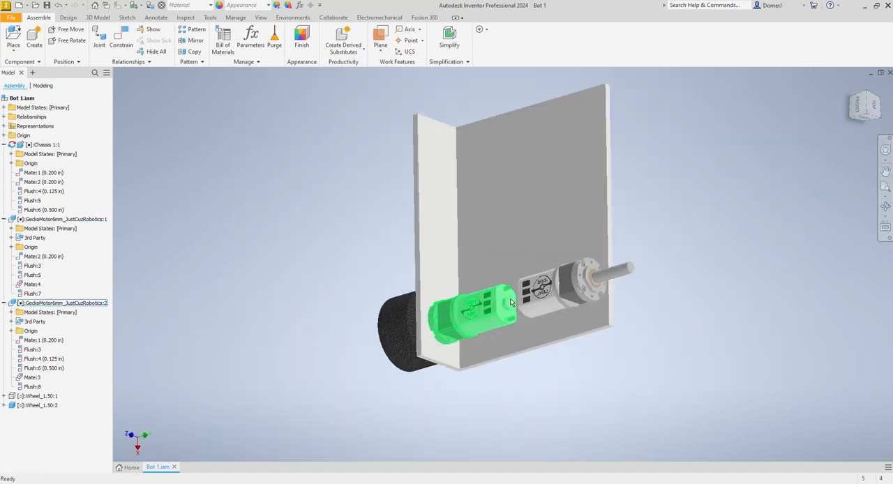
{"action": "left_click", "coordinate": [885, 206]}
{"action": "left_click_drag", "start_coordinate": [490, 321], "coordinate": [577, 322]}
{"action": "left_click_drag", "start_coordinate": [588, 335], "coordinate": [614, 355]}
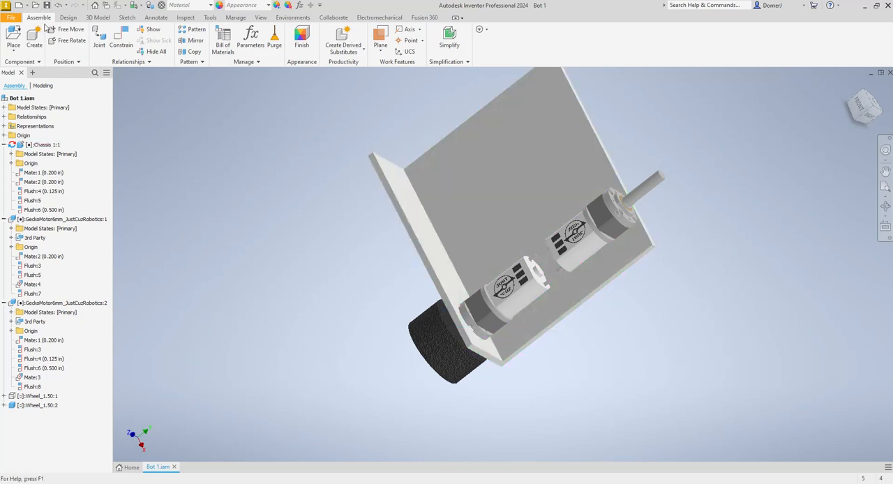
- Save the Bot 1 assembly with the modified chassis
{"action": "left_click", "coordinate": [46, 5]}
{"action": "left_click", "coordinate": [547, 173]}
- Open Chassis 1 from the Battle Bots folder, check the side wall and motor holes in the standalone part, and close it
{"action": "left_click", "coordinate": [35, 5]}
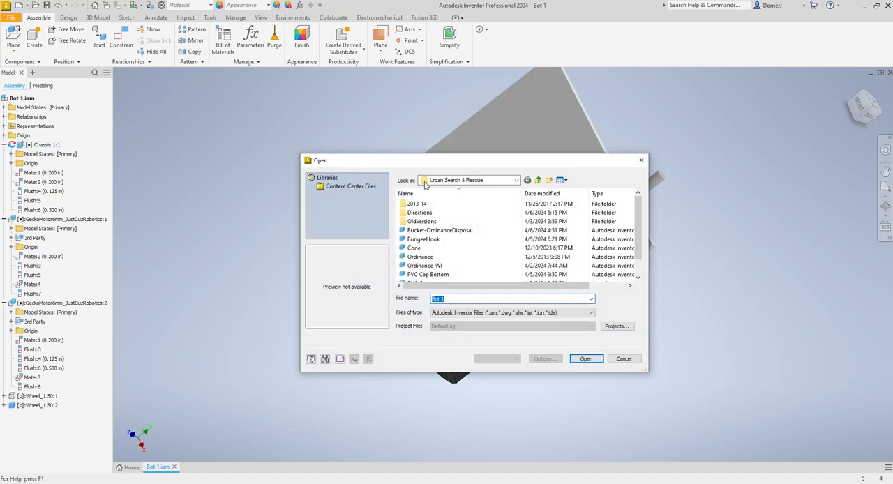
{"action": "left_click", "coordinate": [477, 181]}
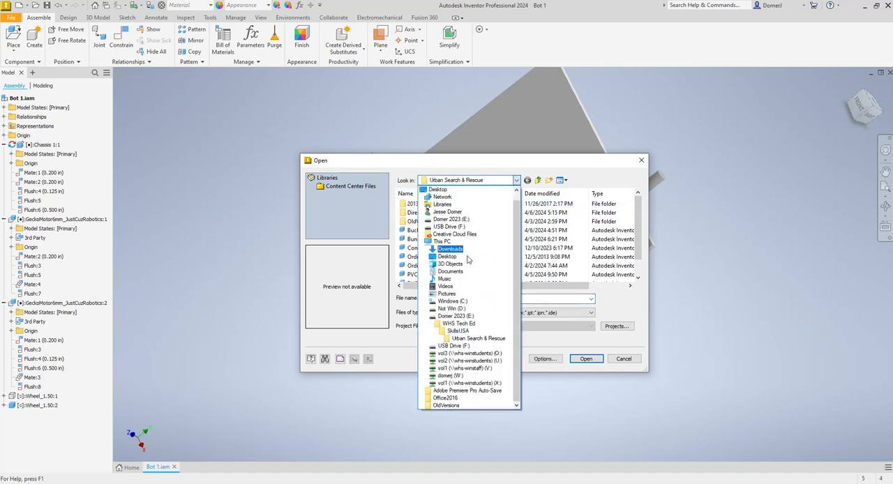
{"action": "left_click", "coordinate": [462, 324]}
{"action": "scroll", "coordinate": [426, 245], "scroll_direction": "up", "scroll_amount": 6}
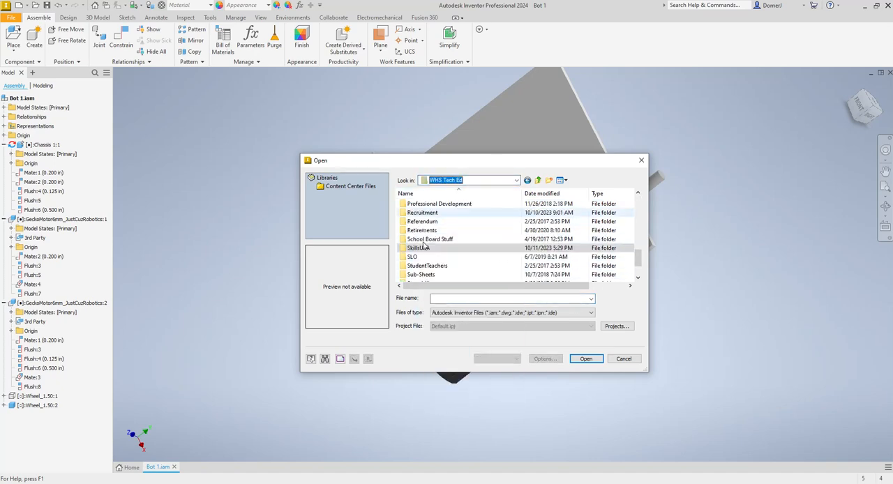
{"action": "scroll", "coordinate": [423, 243], "scroll_direction": "up", "scroll_amount": 4}
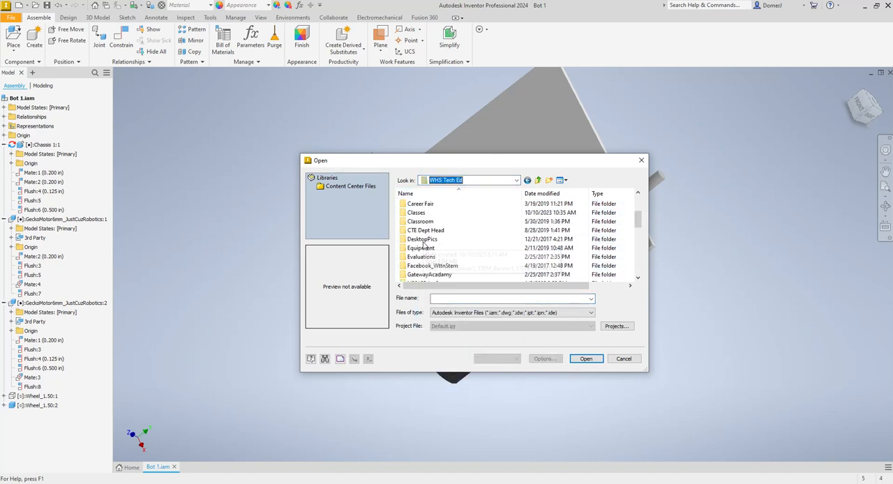
{"action": "left_click", "coordinate": [423, 241]}
{"action": "double_click", "coordinate": [422, 242]}
{"action": "scroll", "coordinate": [426, 248], "scroll_direction": "down", "scroll_amount": 2}
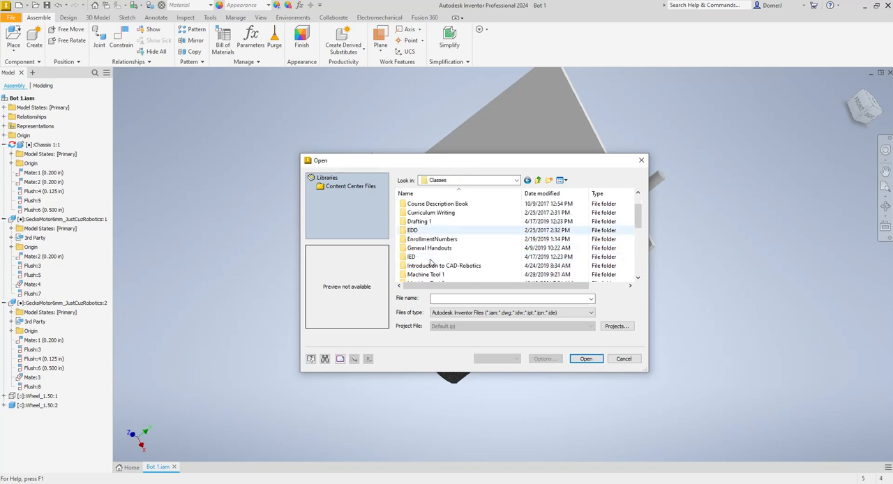
{"action": "double_click", "coordinate": [426, 252]}
{"action": "double_click", "coordinate": [421, 213]}
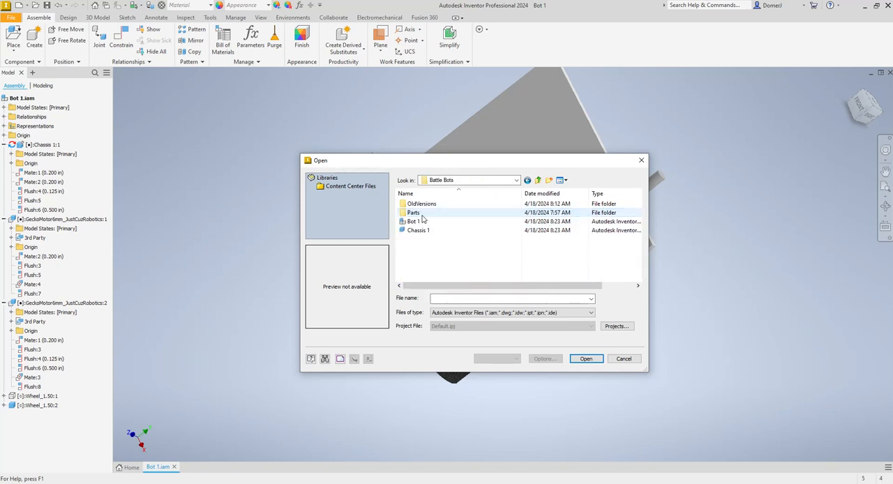
{"action": "left_click", "coordinate": [418, 232]}
{"action": "double_click", "coordinate": [418, 232]}
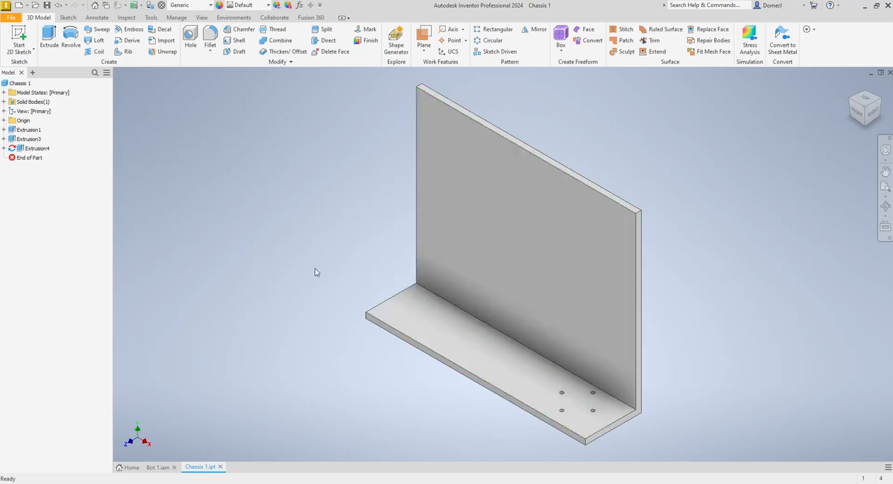
{"action": "left_click", "coordinate": [219, 467]}
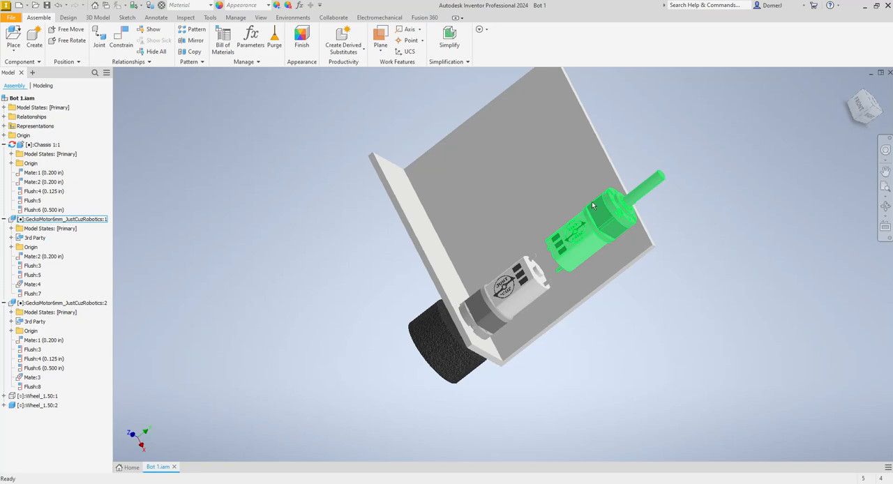
- Edit the chassis in place and start a new sketch on the large base face on the motor side
{"action": "double_click", "coordinate": [616, 252]}
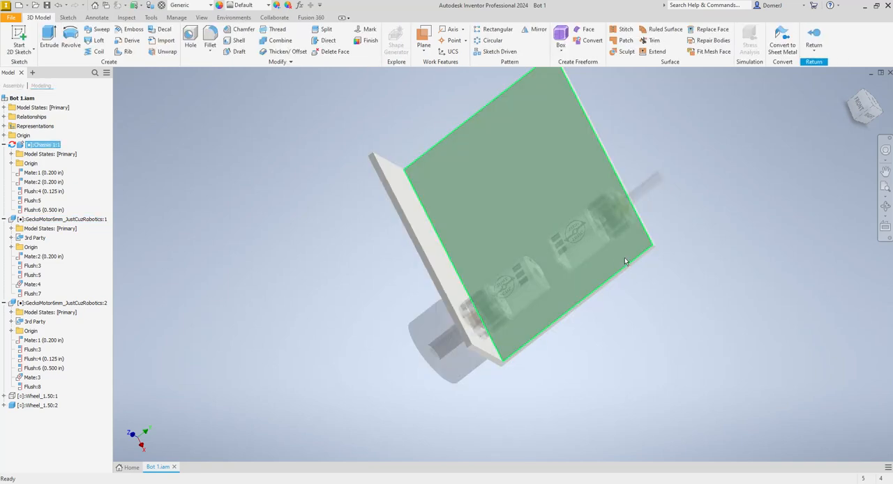
{"action": "left_click", "coordinate": [19, 39]}
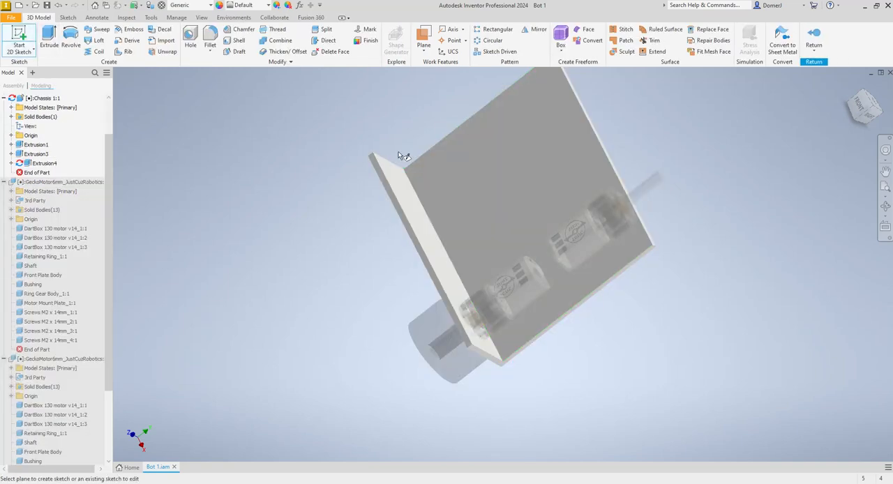
{"action": "left_click", "coordinate": [535, 176]}
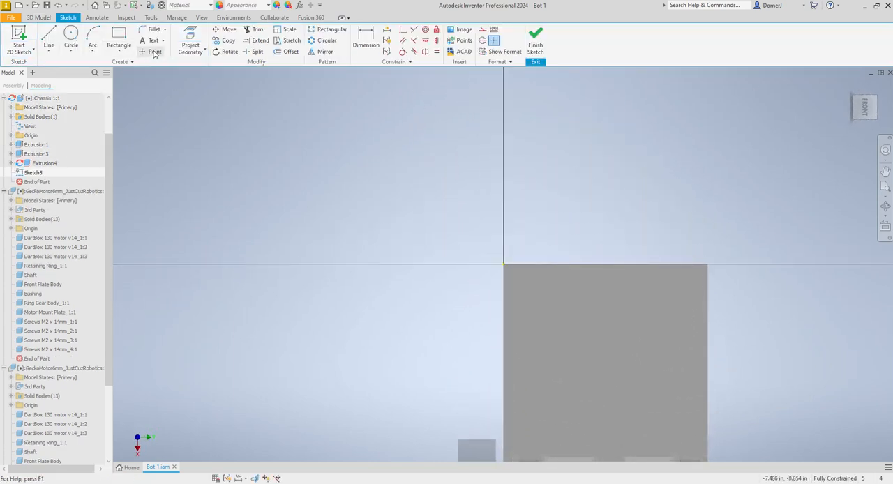
- Project the outer side edges of the gearbox body and the adjoining flange edges of the wheel-less motor into the base sketch, and finish the sketch
{"action": "left_click", "coordinate": [191, 42]}
{"action": "scroll", "coordinate": [406, 292], "scroll_direction": "up", "scroll_amount": 5}
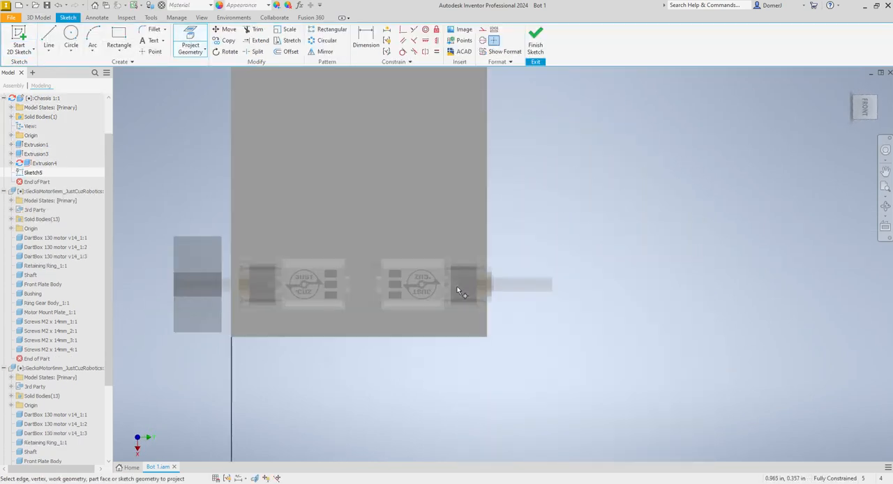
{"action": "left_click", "coordinate": [460, 241]}
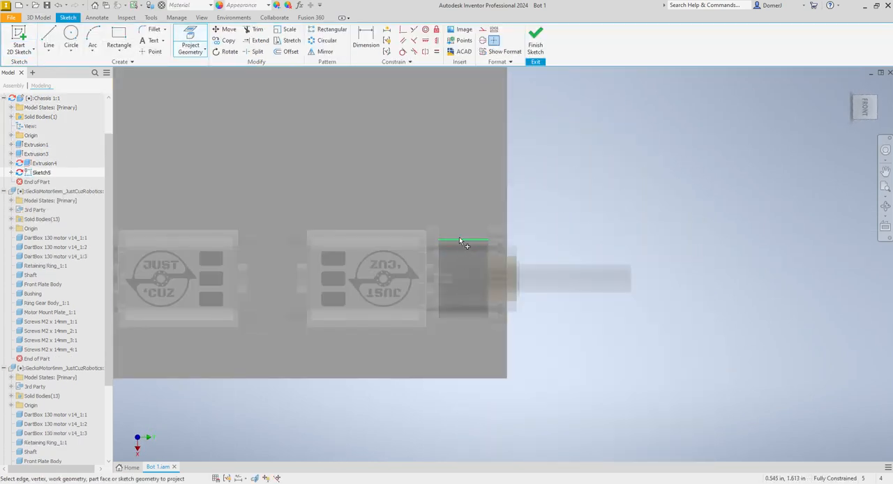
{"action": "left_click", "coordinate": [474, 319]}
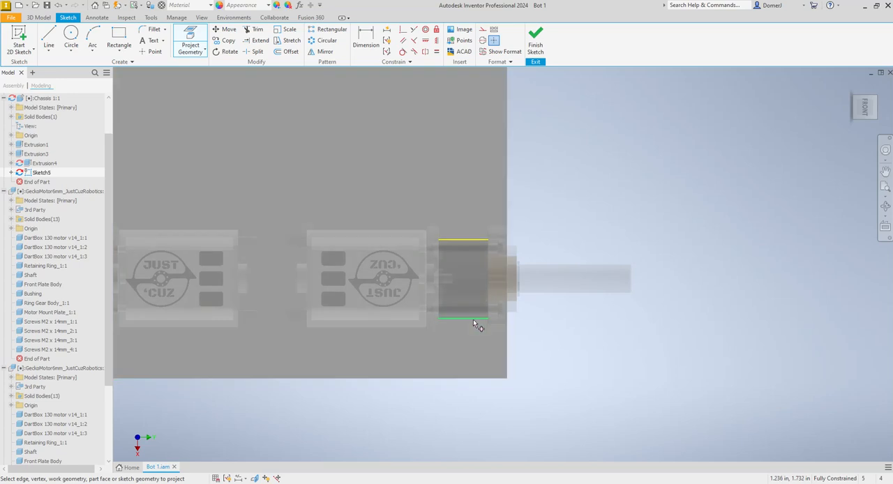
{"action": "left_click", "coordinate": [438, 333]}
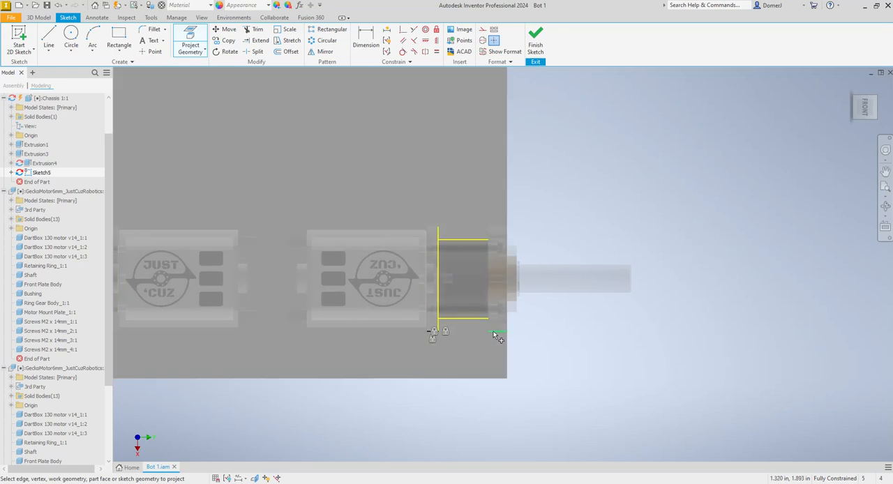
{"action": "left_click", "coordinate": [486, 330]}
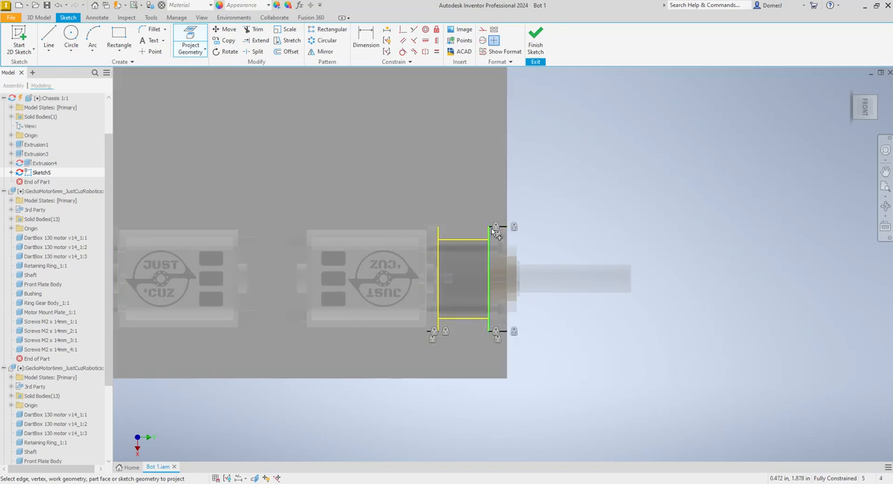
{"action": "left_click", "coordinate": [433, 229]}
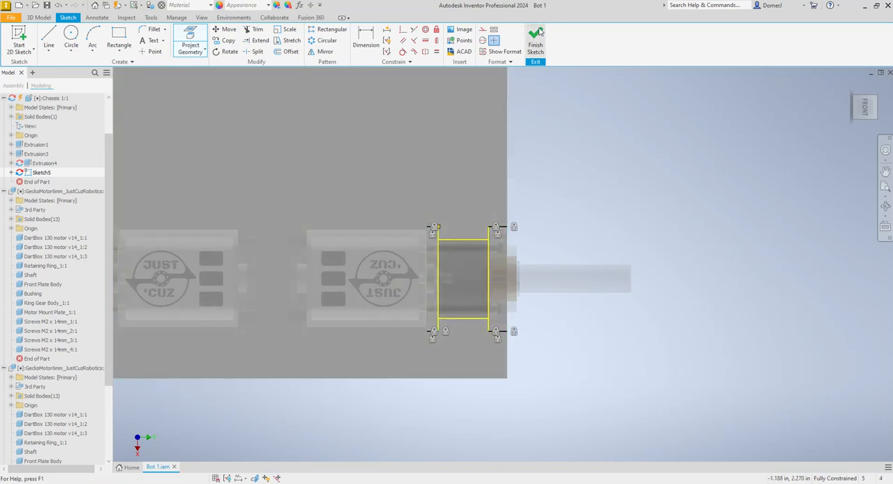
{"action": "left_click", "coordinate": [536, 35]}
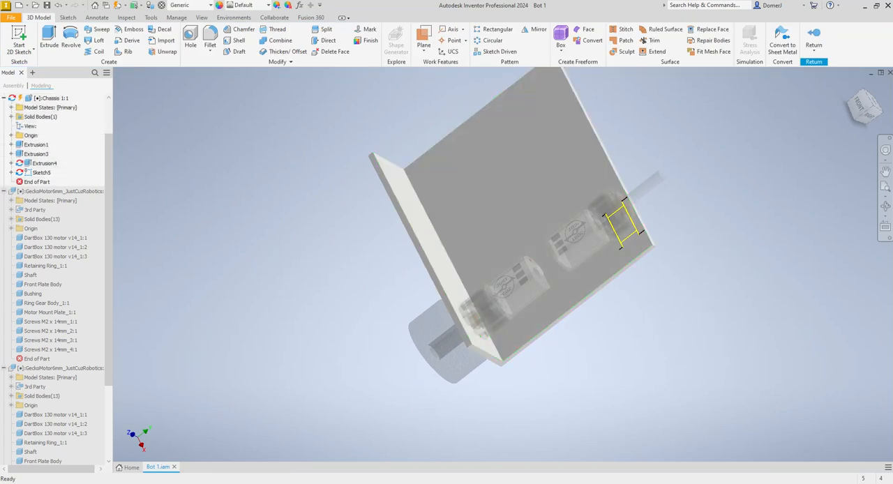
- Reopen the base sketch containing the projected gearbox edges
{"action": "left_click", "coordinate": [886, 208]}
{"action": "left_click_drag", "start_coordinate": [623, 249], "coordinate": [574, 166]}
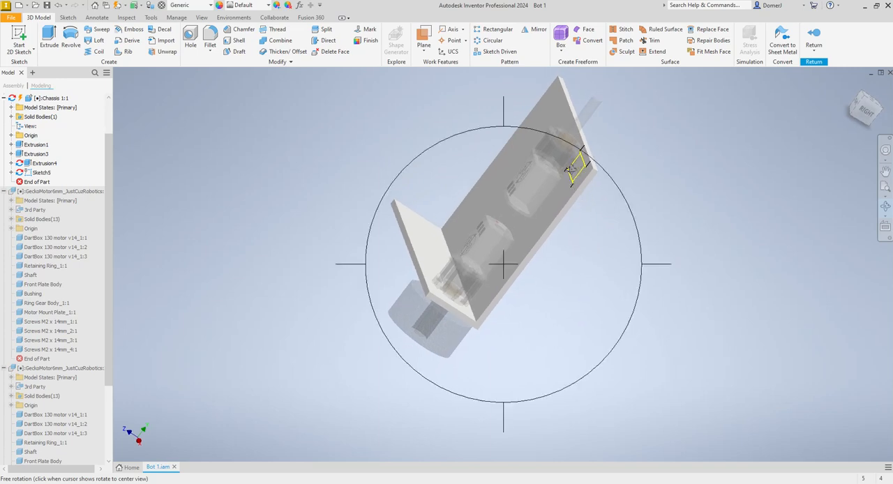
{"action": "key", "text": "Escape"}
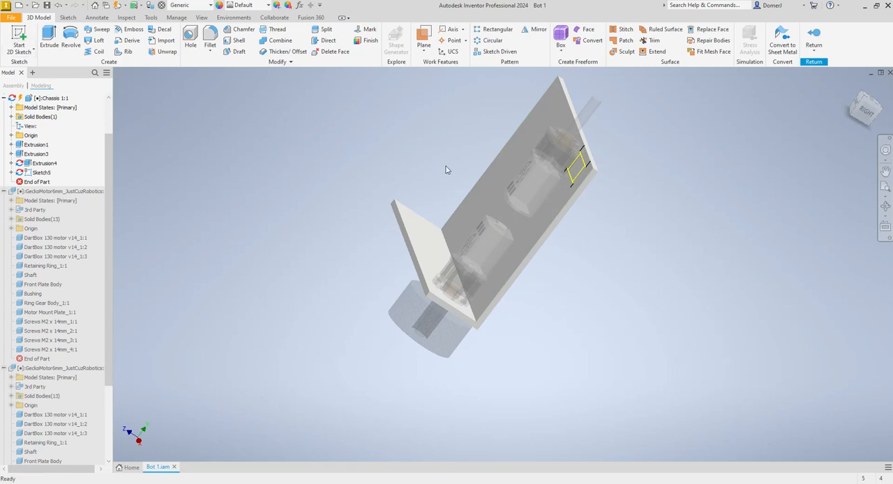
{"action": "double_click", "coordinate": [36, 172]}
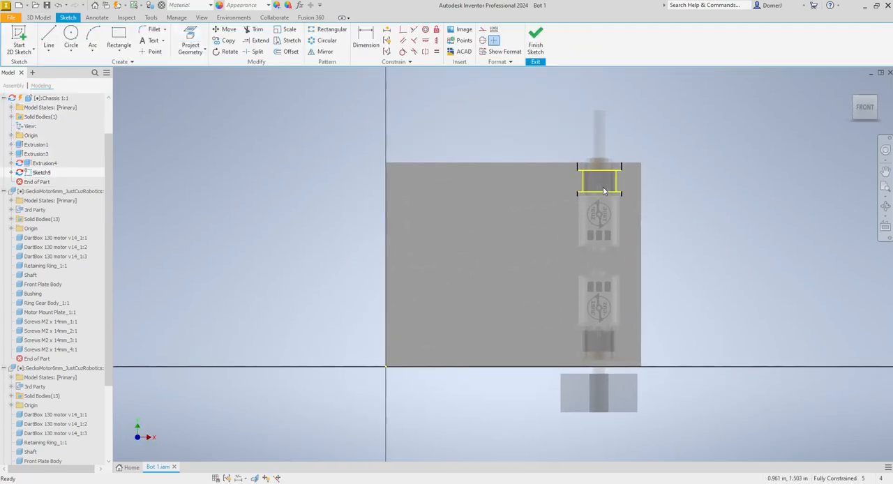
- Sketch a rectangle about 1.3 in wide and 0.4 in high between the two flange lines, extending past both sides of the gearbox
{"action": "scroll", "coordinate": [603, 185], "scroll_direction": "up", "scroll_amount": 3}
{"action": "left_click", "coordinate": [117, 38]}
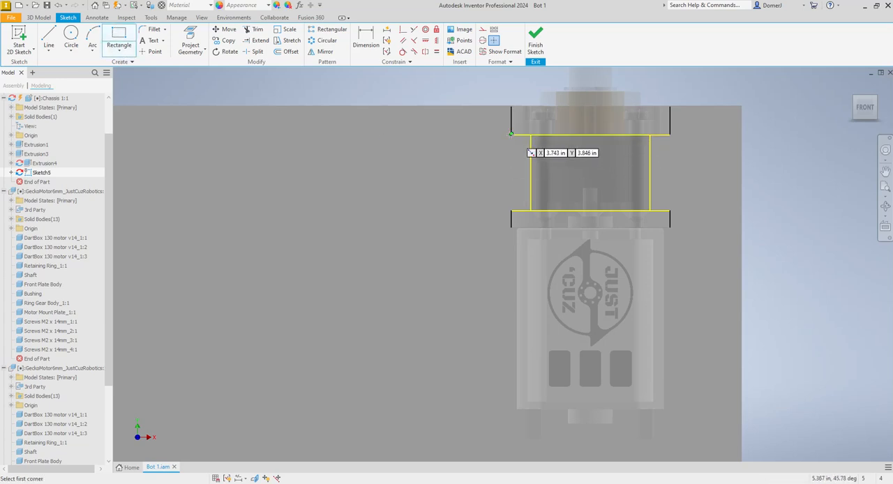
{"action": "left_click", "coordinate": [476, 134]}
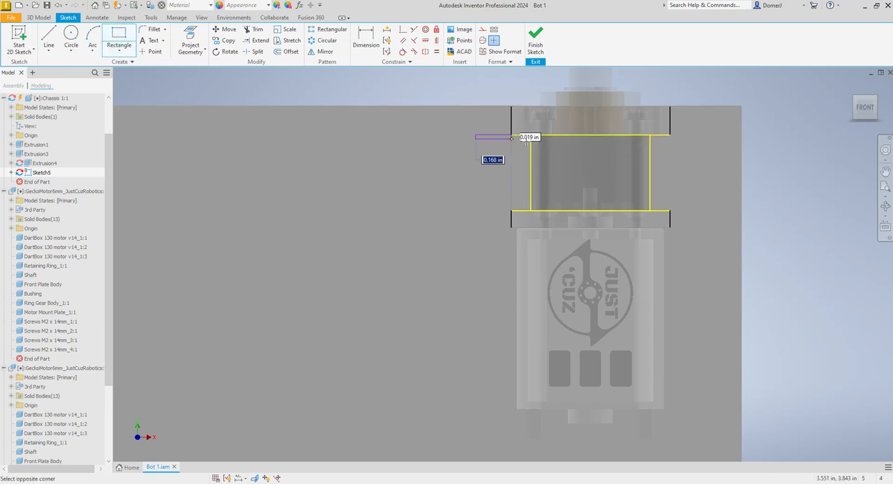
{"action": "left_click", "coordinate": [713, 210]}
- Dimension the rectangle's two side edges 0.375 in outward from the adjacent gearbox side lines and finish the sketch
{"action": "key", "text": "d"}
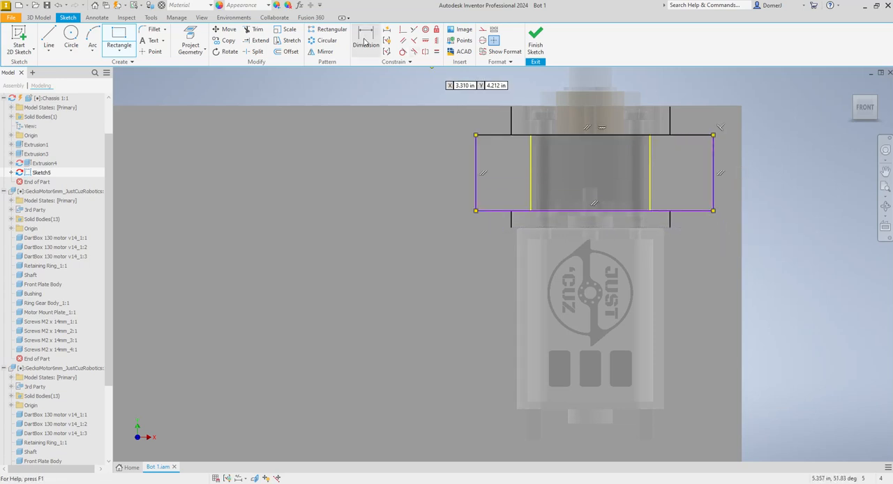
{"action": "left_click", "coordinate": [476, 150]}
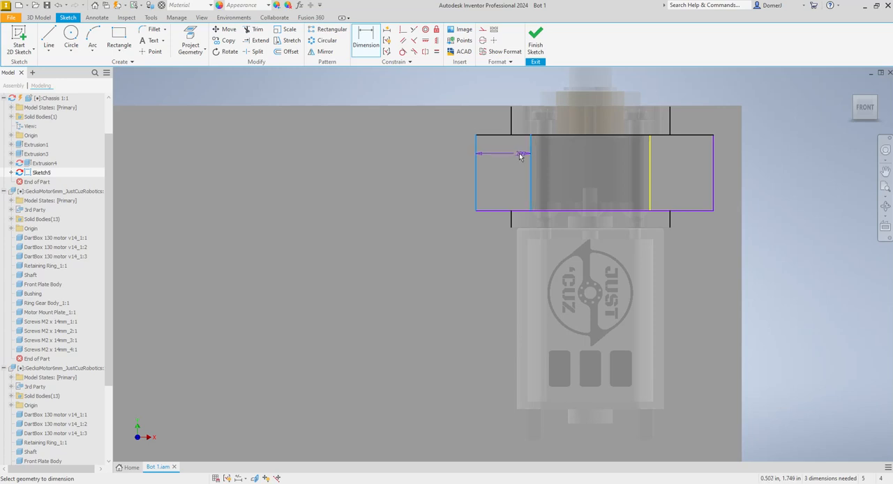
{"action": "left_click", "coordinate": [520, 154]}
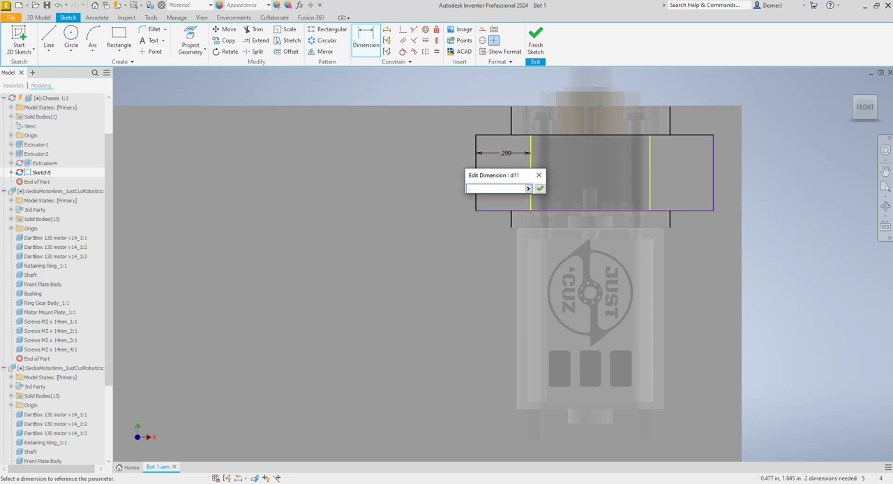
{"action": "type", "text": ".375"}
{"action": "key", "text": "Return"}
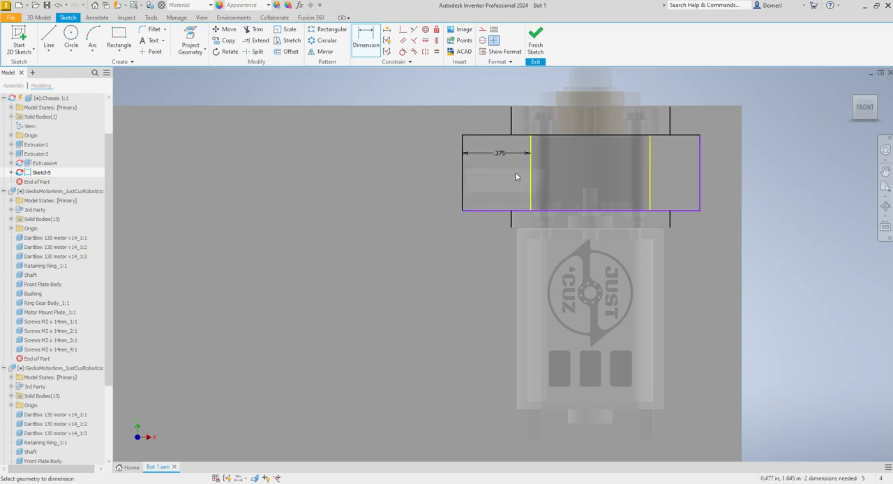
{"action": "left_click", "coordinate": [650, 173]}
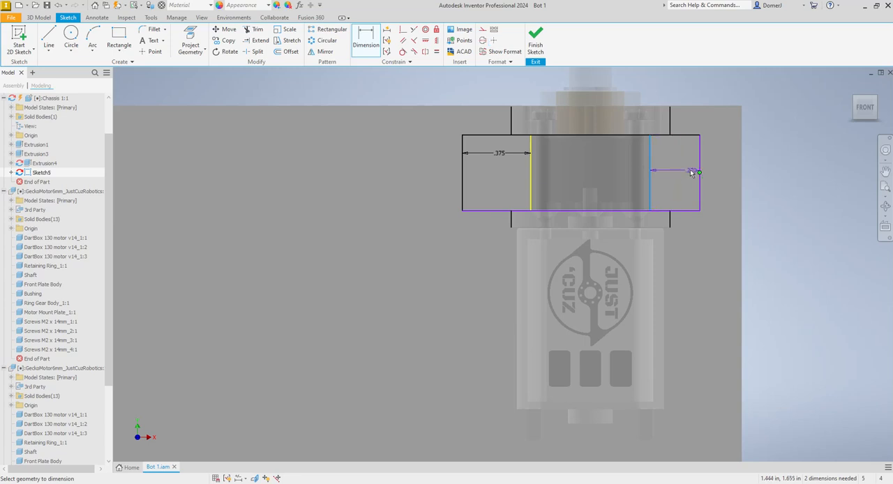
{"action": "left_click", "coordinate": [683, 169]}
{"action": "type", "text": ".375"}
{"action": "key", "text": "Return"}
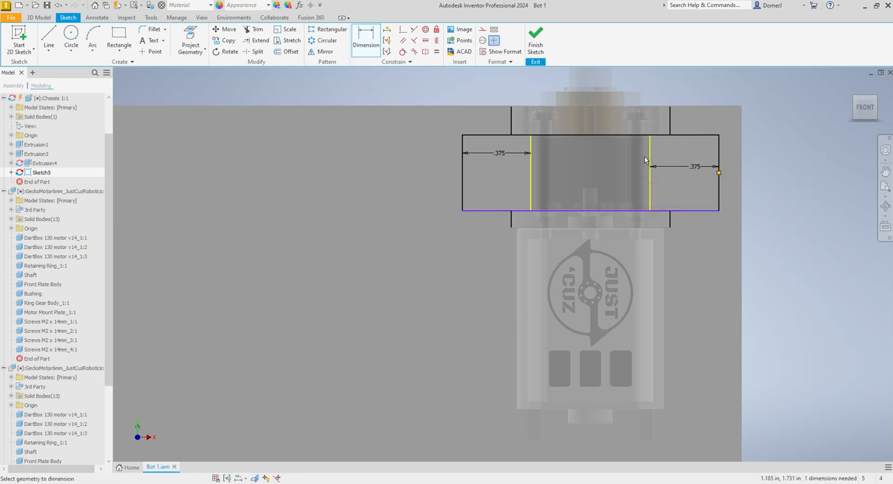
{"action": "left_click", "coordinate": [536, 38]}
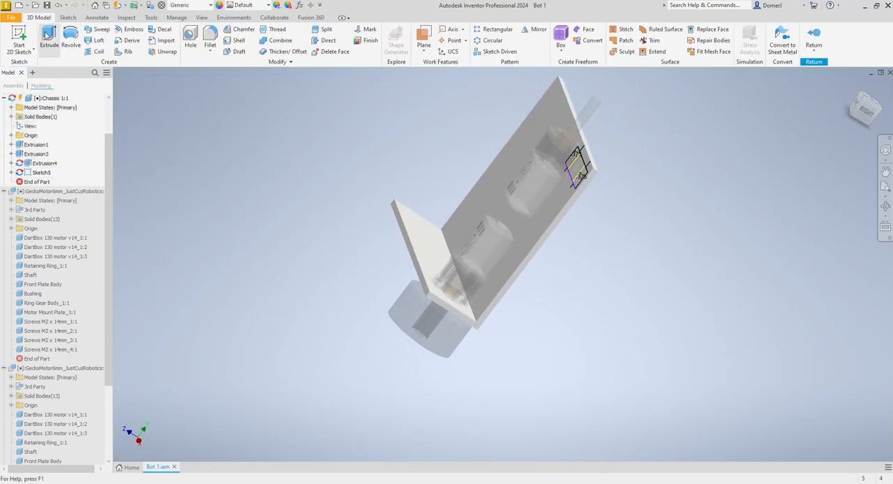
- Extrude the rectangle from the base up to the gearbox face of the wheel-less motor, joined to the chassis
{"action": "left_click", "coordinate": [49, 33]}
{"action": "scroll", "coordinate": [626, 217], "scroll_direction": "down", "scroll_amount": 5}
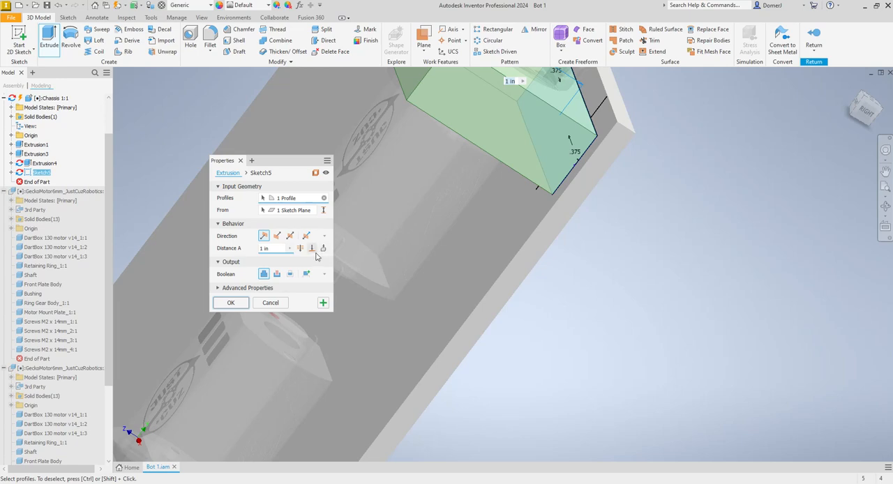
{"action": "left_click", "coordinate": [312, 249]}
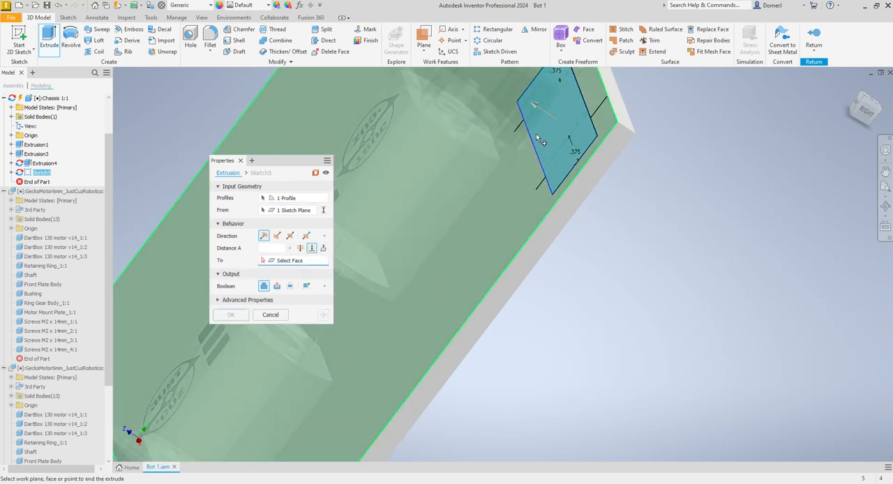
{"action": "left_click", "coordinate": [312, 249]}
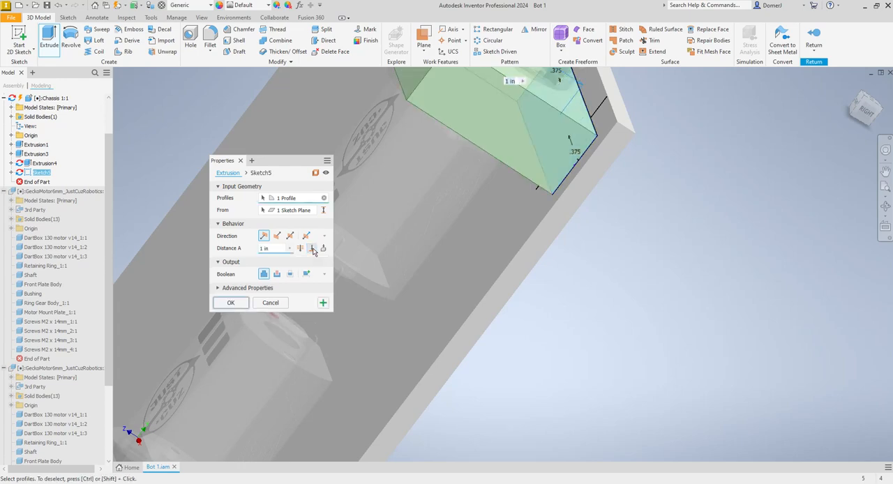
{"action": "left_click", "coordinate": [312, 249]}
{"action": "left_click", "coordinate": [544, 133]}
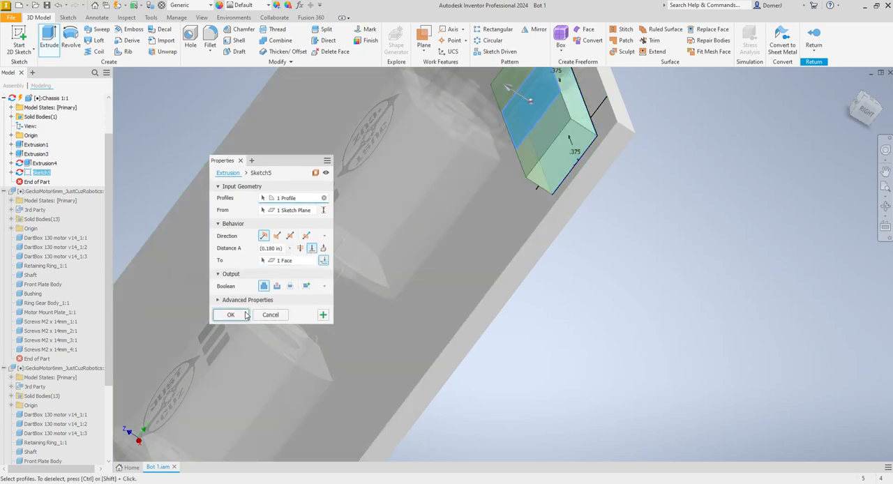
{"action": "left_click", "coordinate": [230, 315]}
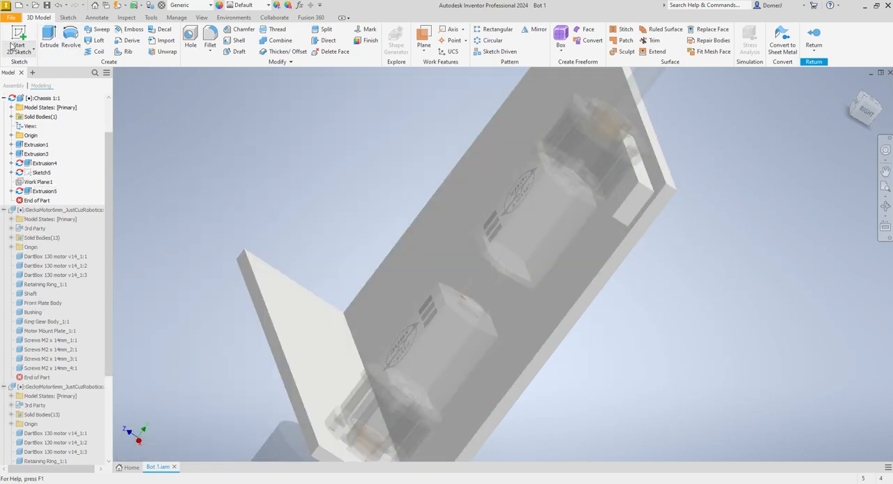
- Sketch on the new pad's top face, projecting the gearbox side edges and the pad outline, and finish the sketch
{"action": "left_click", "coordinate": [19, 40]}
{"action": "left_click", "coordinate": [622, 188]}
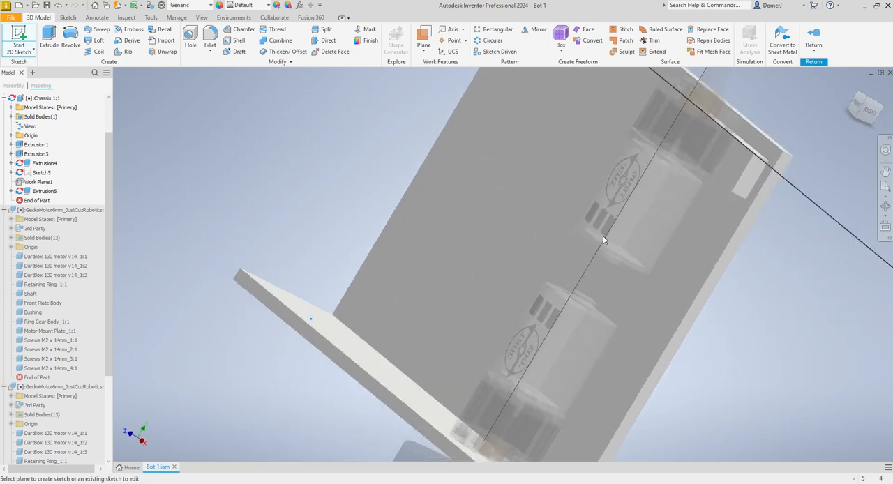
{"action": "scroll", "coordinate": [485, 184], "scroll_direction": "up", "scroll_amount": 3}
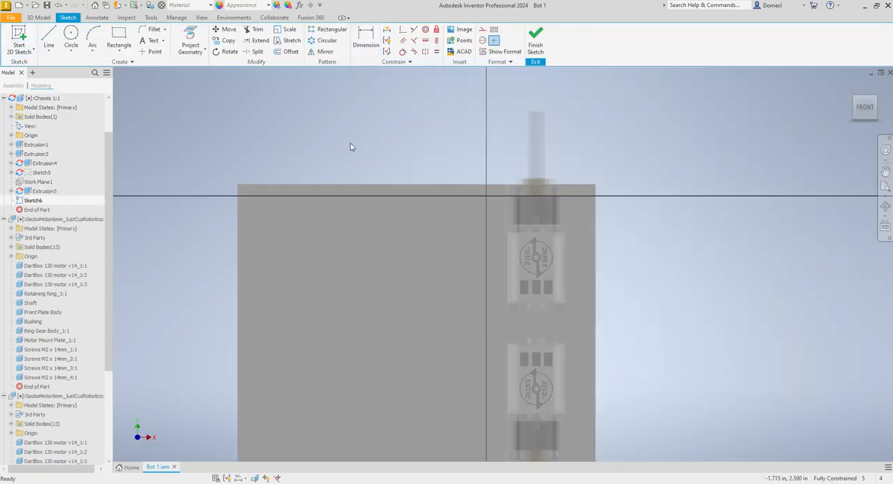
{"action": "left_click", "coordinate": [189, 40]}
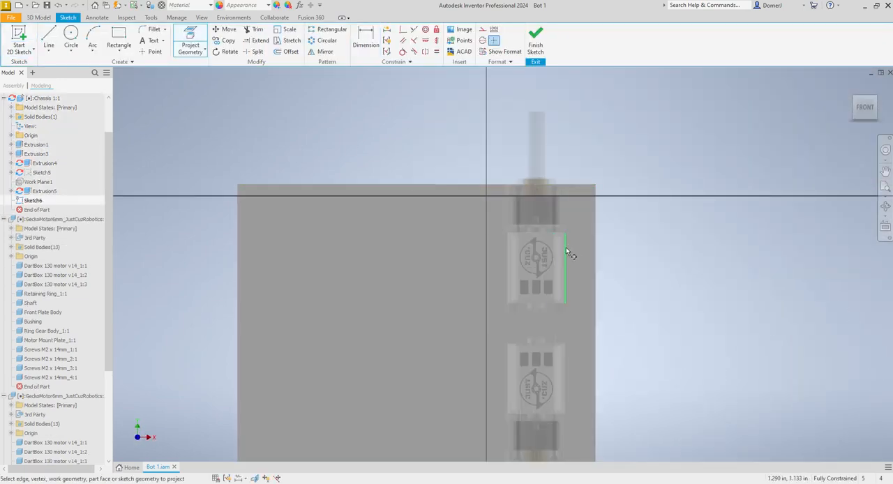
{"action": "left_click", "coordinate": [511, 209]}
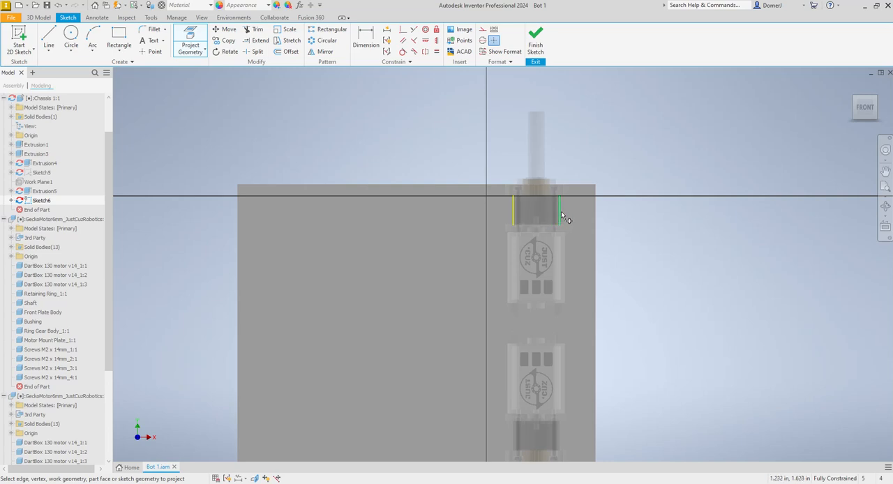
{"action": "left_click", "coordinate": [576, 211]}
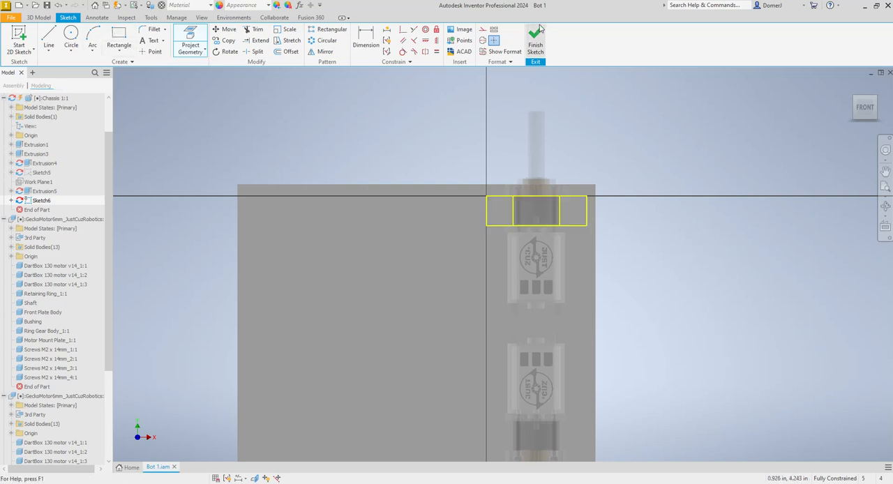
{"action": "left_click", "coordinate": [535, 40]}
{"action": "key", "text": "e"}
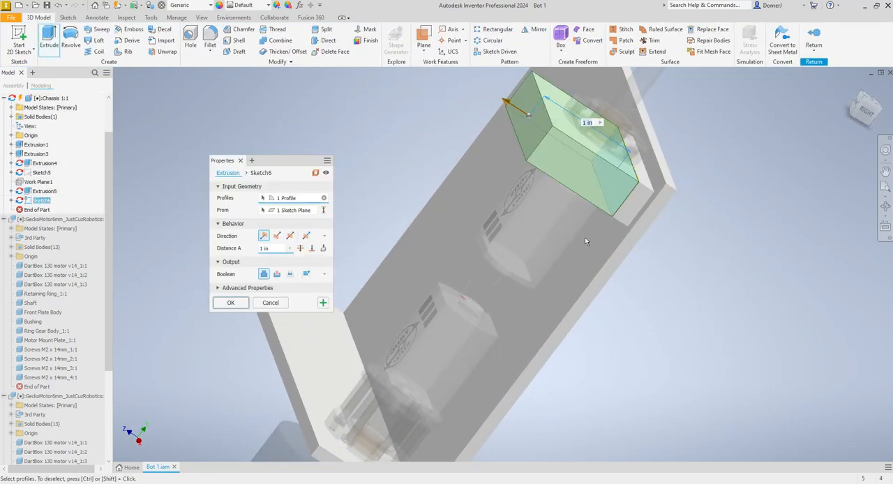
{"action": "key", "text": "Escape"}
{"action": "left_click", "coordinate": [50, 39]}
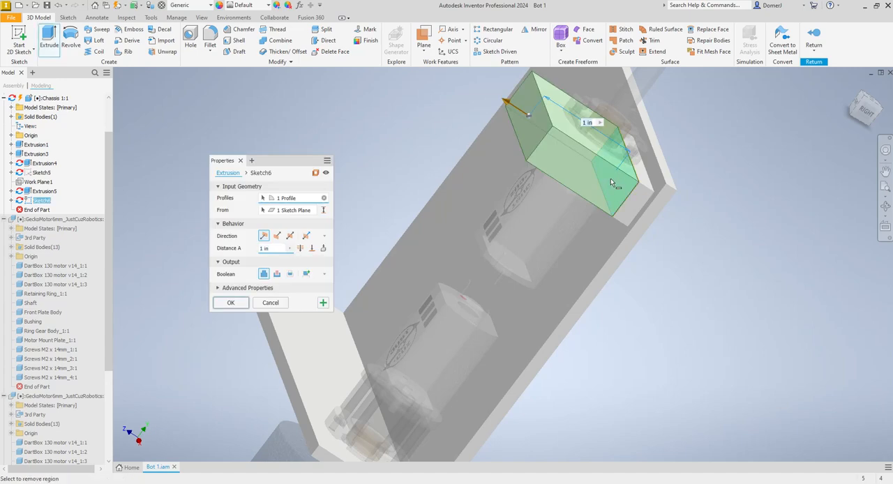
{"action": "key", "text": "Escape"}
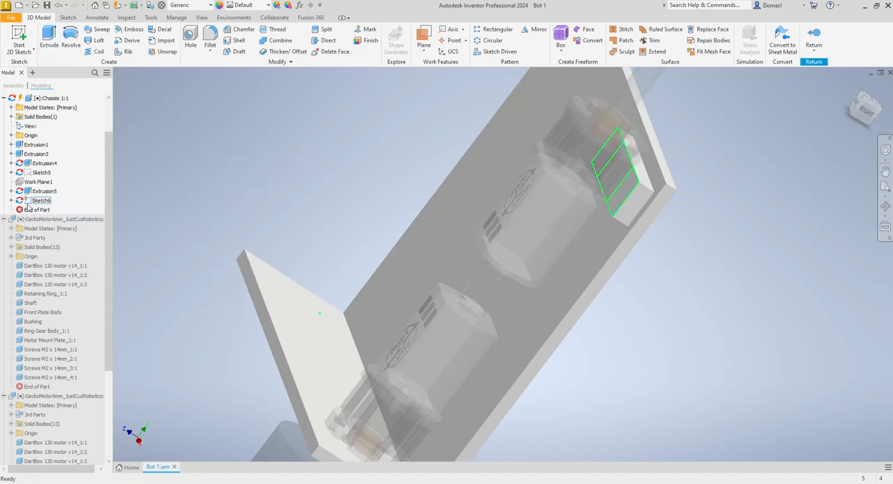
- Reopen the pad sketch, draw a rectangle about 0.375 by 0.413 in on each side of the gearbox, and finish it
{"action": "double_click", "coordinate": [29, 202]}
{"action": "left_click", "coordinate": [119, 36]}
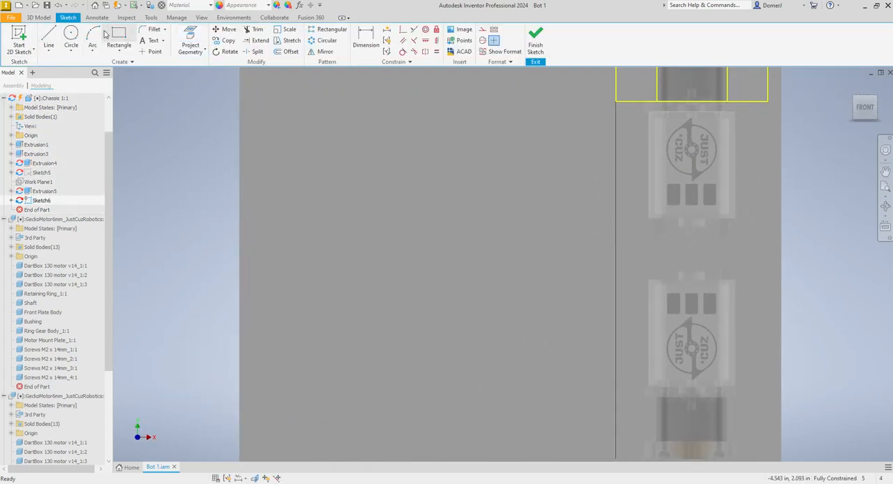
{"action": "scroll", "coordinate": [621, 146], "scroll_direction": "up", "scroll_amount": 3}
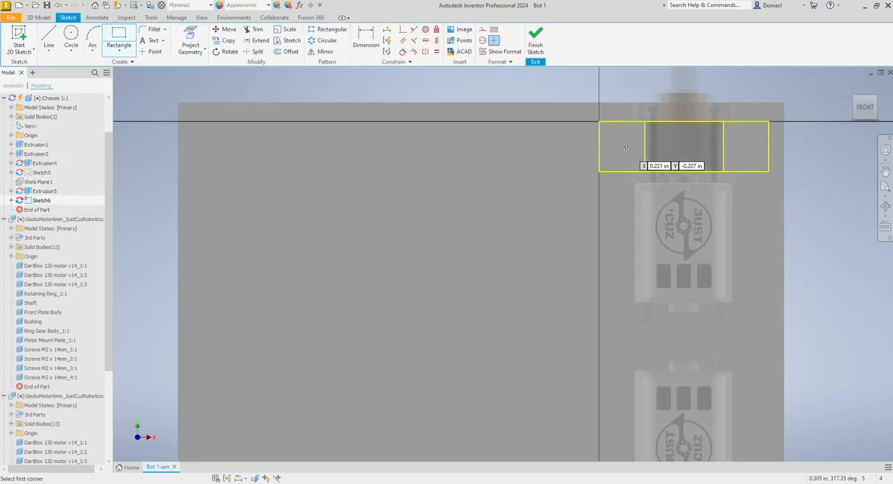
{"action": "left_click", "coordinate": [598, 122]}
{"action": "left_click", "coordinate": [645, 171]}
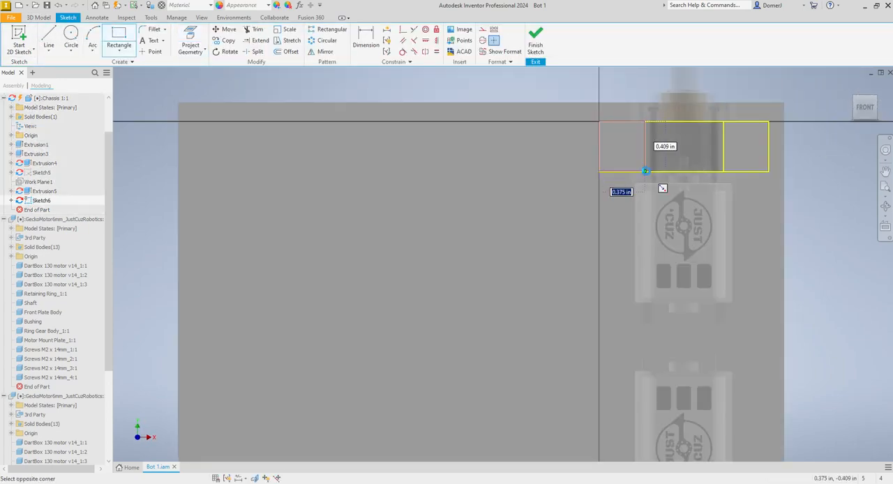
{"action": "left_click", "coordinate": [724, 122]}
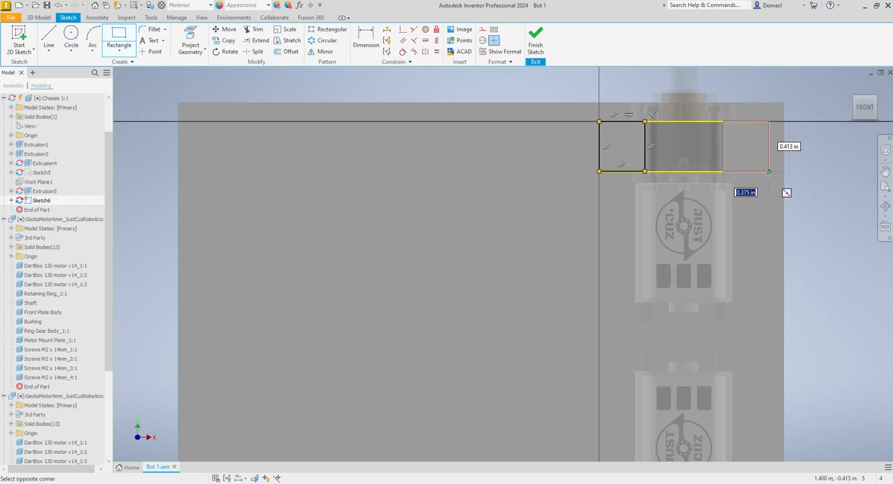
{"action": "left_click", "coordinate": [769, 172]}
{"action": "left_click", "coordinate": [536, 40]}
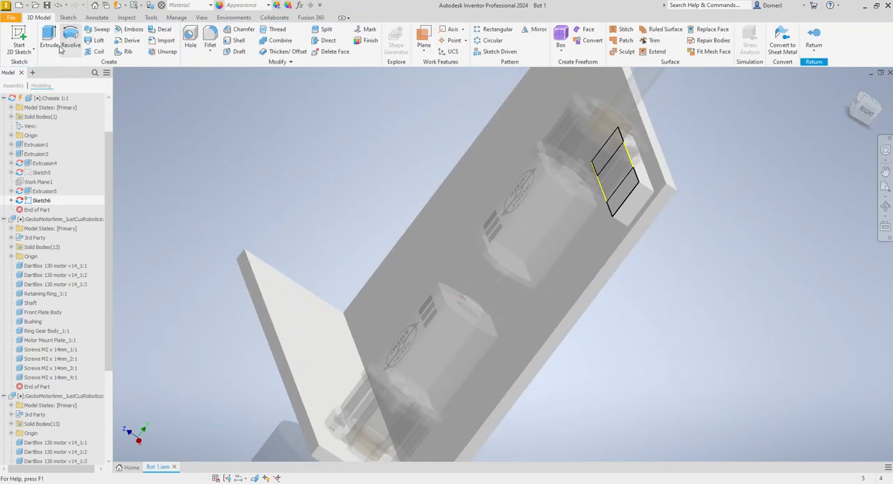
{"action": "key", "text": "e"}
{"action": "left_click", "coordinate": [617, 156]}
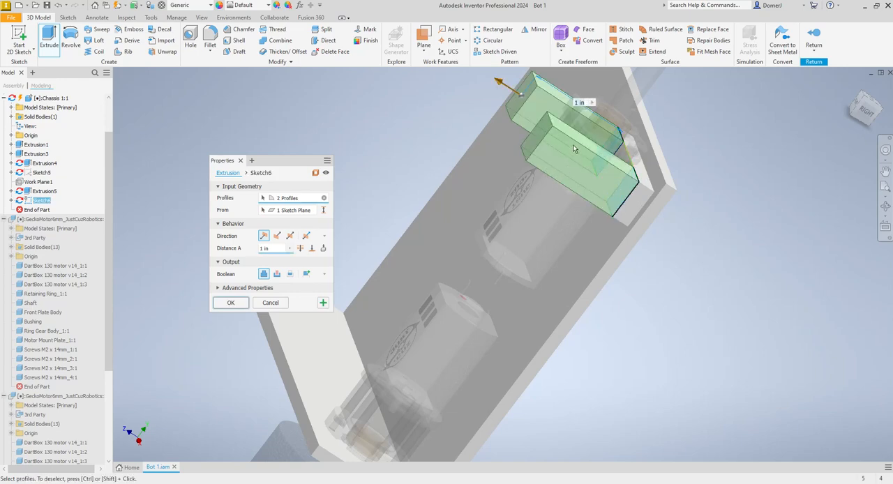
{"action": "key", "text": "Escape"}
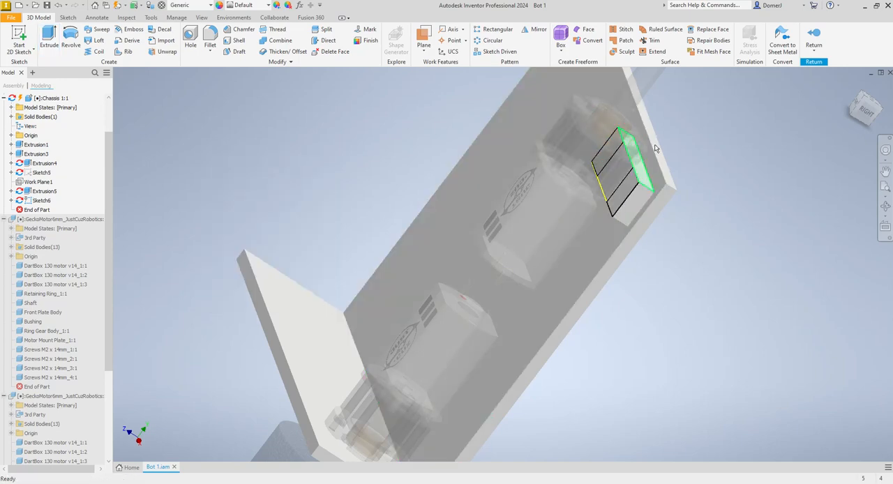
- Return to the assembly and measure the distance from the gearbox's far face to the pad's top face
{"action": "left_click", "coordinate": [814, 39]}
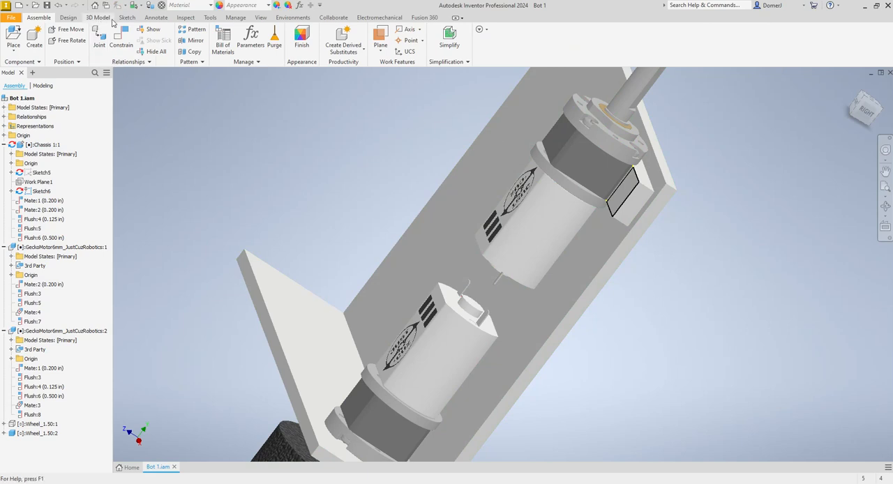
{"action": "left_click", "coordinate": [185, 18]}
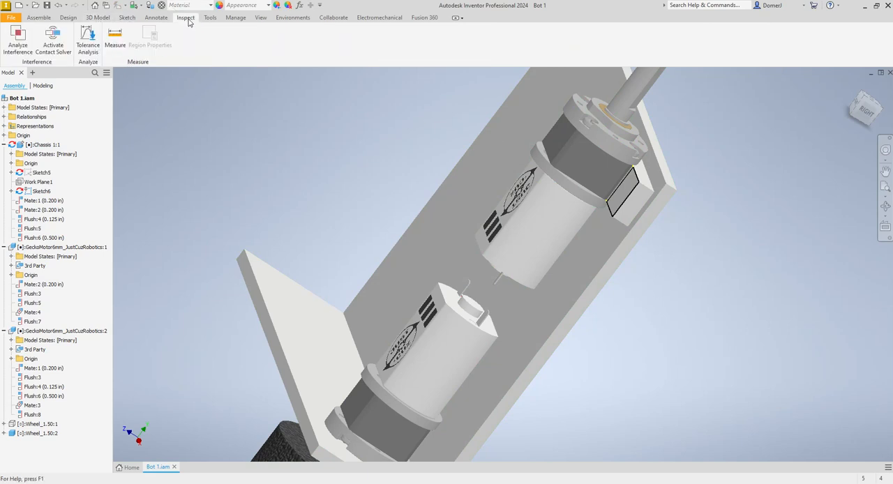
{"action": "left_click", "coordinate": [115, 38]}
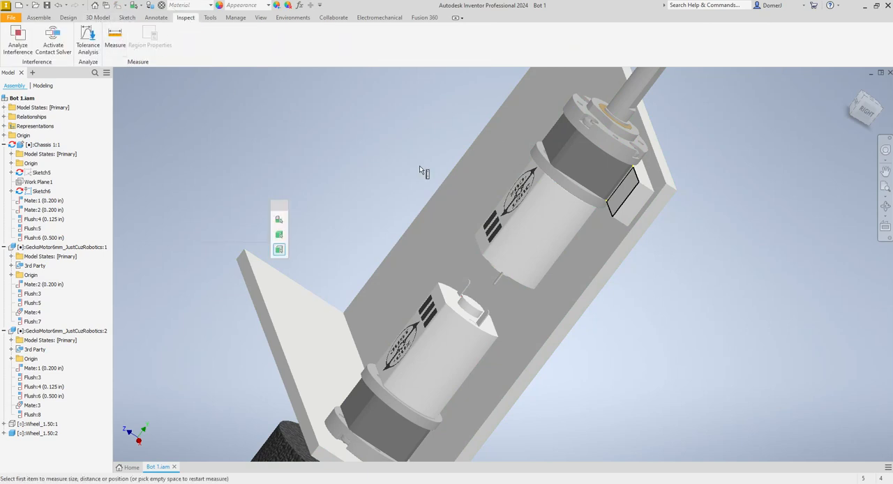
{"action": "left_click", "coordinate": [559, 148]}
{"action": "left_click", "coordinate": [623, 189]}
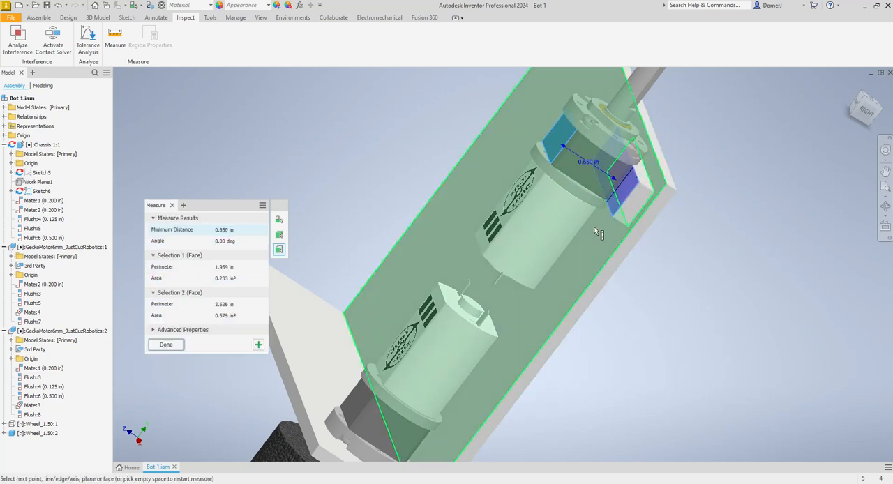
{"action": "key", "text": "Escape"}
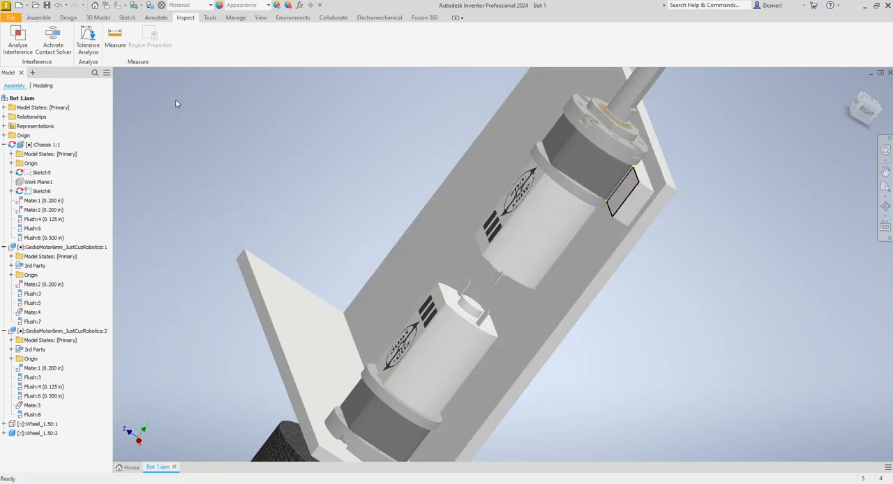
- Edit the chassis in place, then open and close the sketch containing the two rectangles beside the gearbox
{"action": "double_click", "coordinate": [606, 253]}
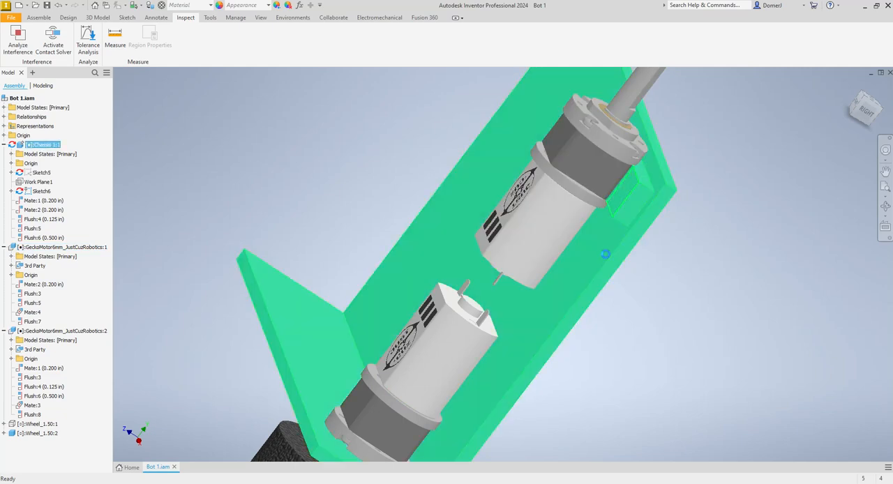
{"action": "double_click", "coordinate": [27, 200]}
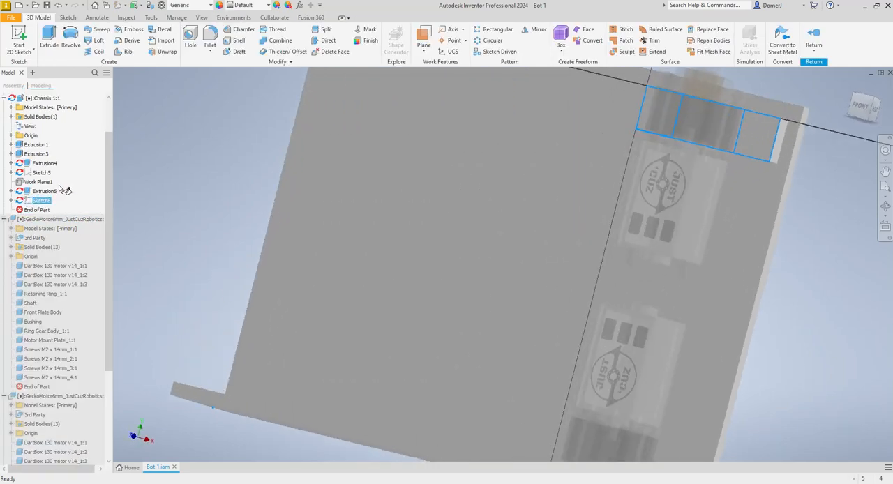
{"action": "left_click", "coordinate": [535, 43]}
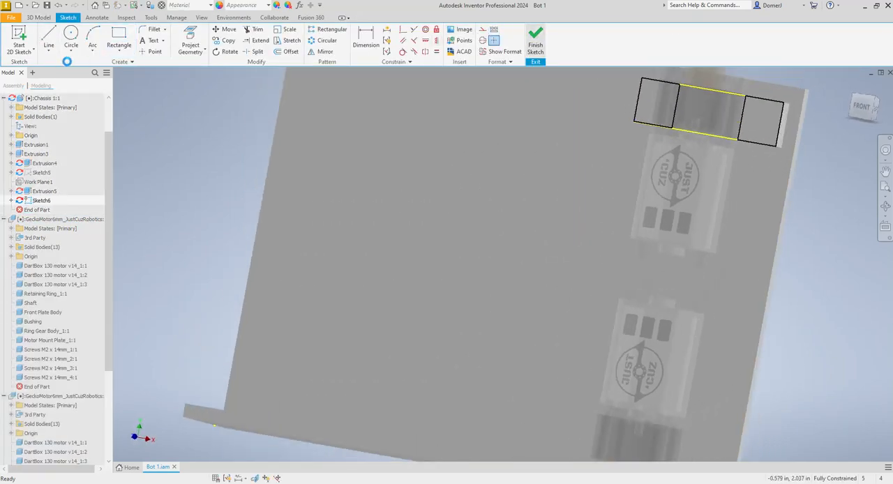
- Extrude both rectangles beside the gearbox by .65/2 in, joining them to the chassis, and return to the assembly
{"action": "key", "text": "e"}
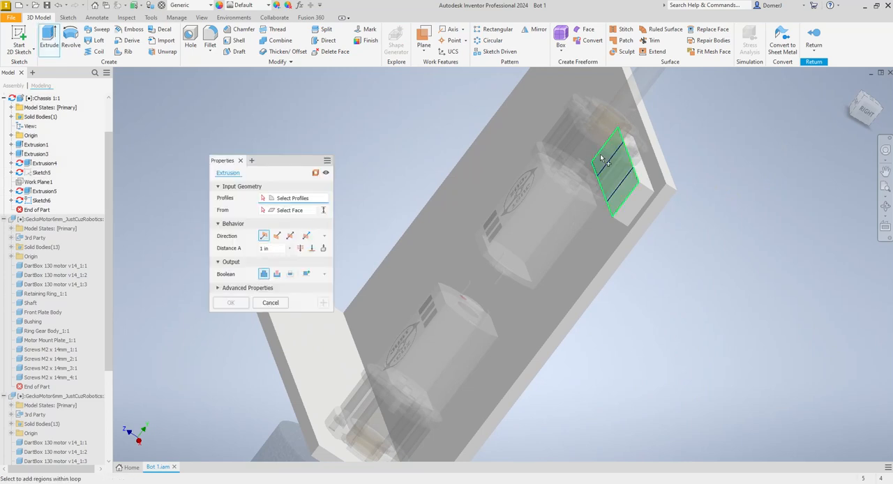
{"action": "left_click", "coordinate": [600, 153]}
{"action": "key", "text": "Return"}
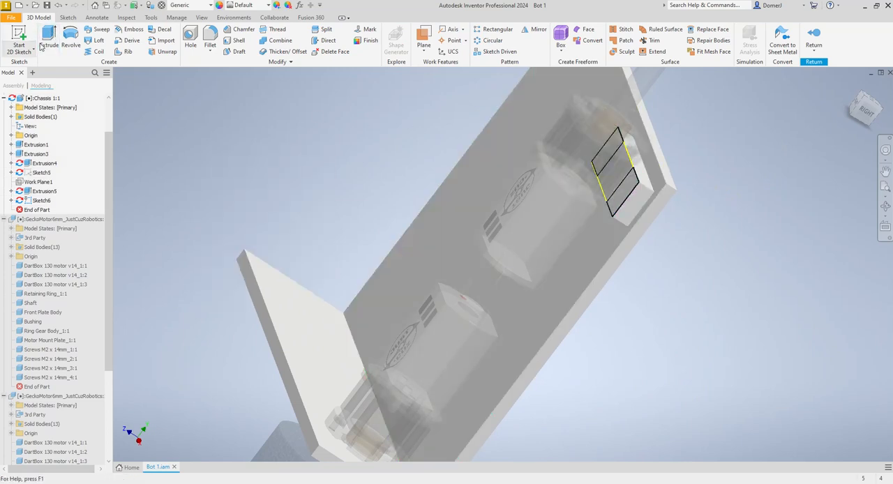
{"action": "key", "text": "e"}
{"action": "left_click", "coordinate": [607, 154]}
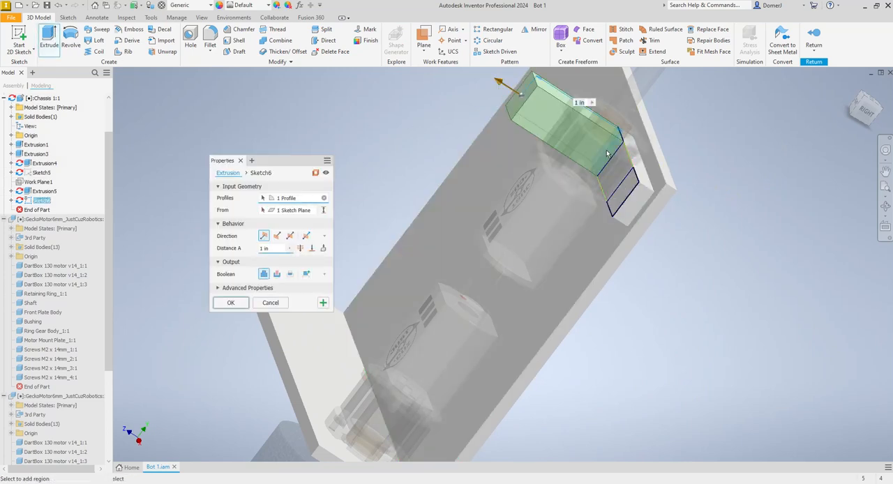
{"action": "left_click", "coordinate": [623, 198]}
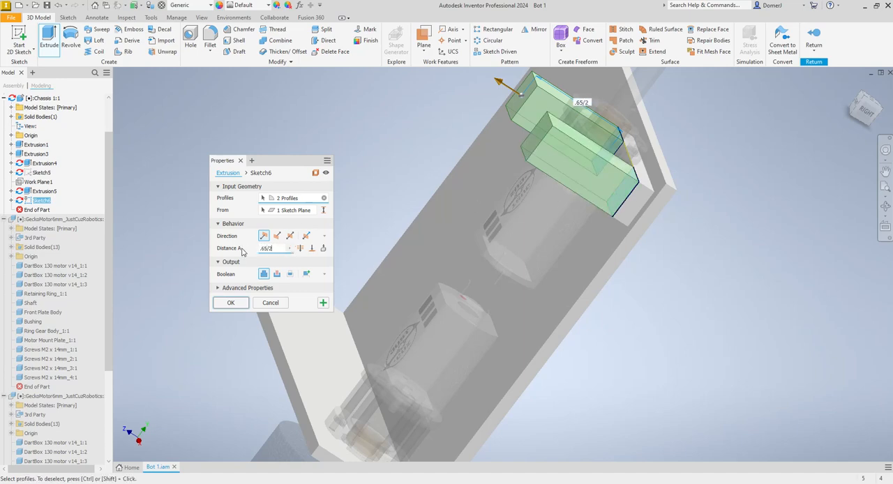
{"action": "key", "text": "Return"}
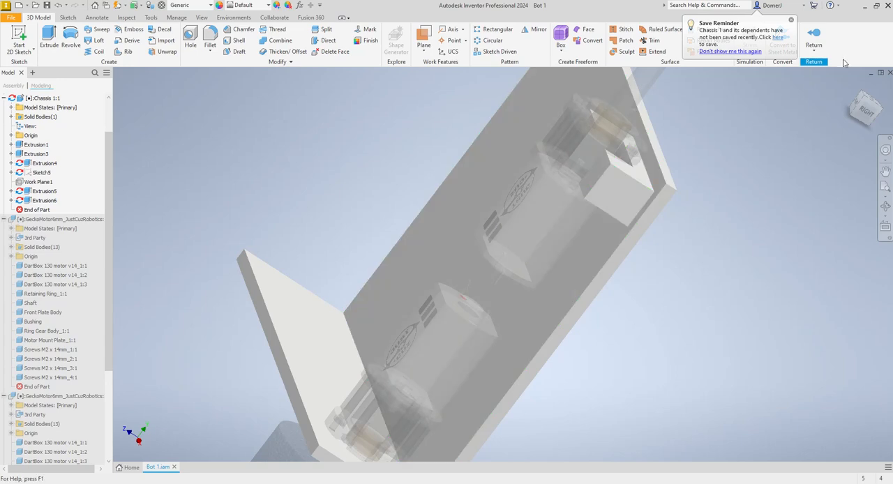
{"action": "left_click", "coordinate": [814, 38]}
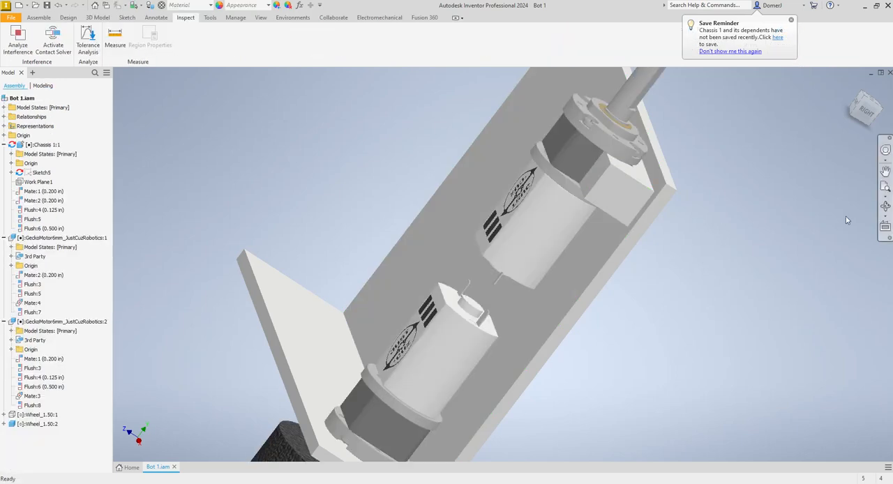
- Save the assembly and its changed parts, and open the Chassis 1 part in its own document
{"action": "left_click", "coordinate": [886, 207]}
{"action": "left_click_drag", "start_coordinate": [557, 265], "coordinate": [535, 352]}
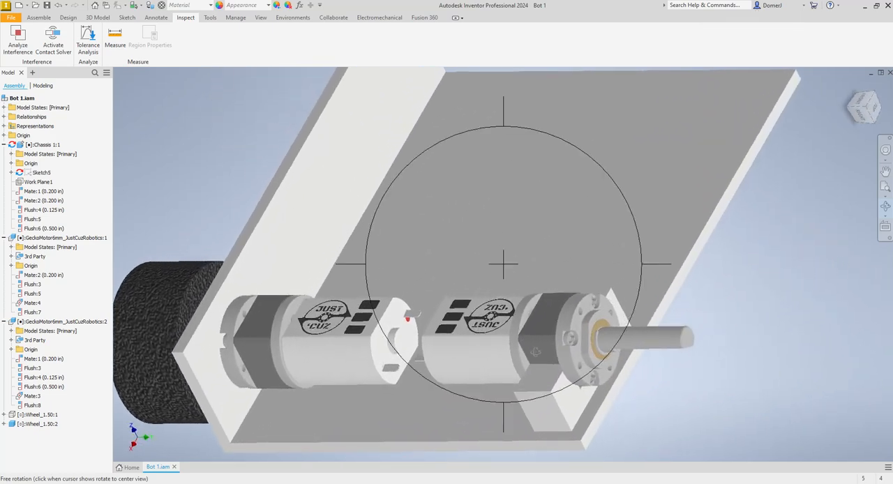
{"action": "key", "text": "Escape"}
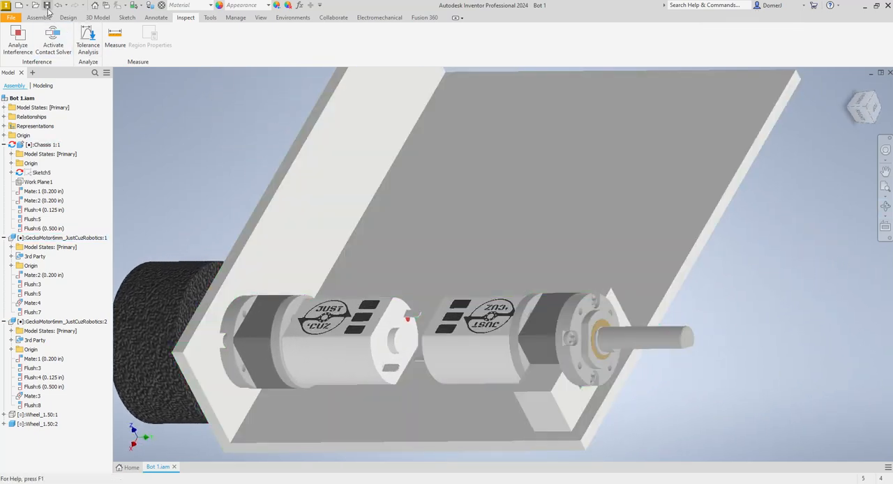
{"action": "left_click", "coordinate": [47, 4]}
{"action": "left_click", "coordinate": [547, 174]}
{"action": "double_click", "coordinate": [423, 232]}
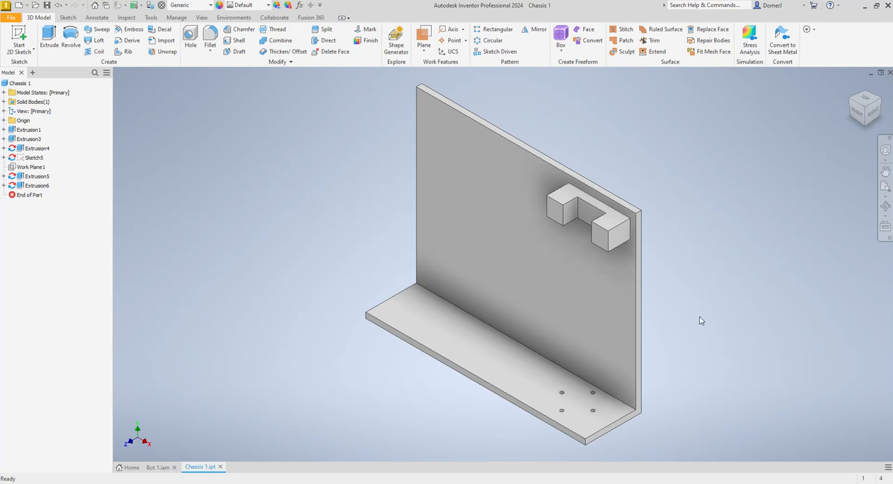
- Measure the vertical edge of the motor mount block on the chassis wall
{"action": "left_click", "coordinate": [126, 17]}
{"action": "left_click", "coordinate": [13, 38]}
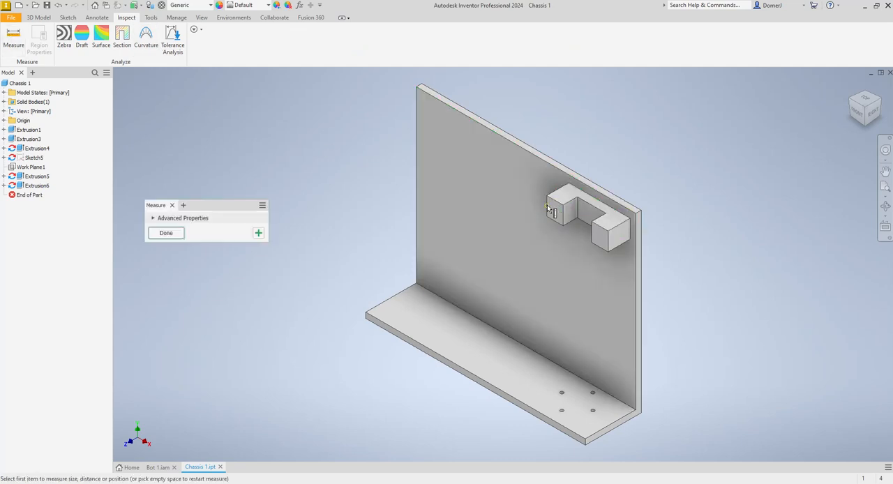
{"action": "left_click", "coordinate": [553, 208]}
{"action": "left_click", "coordinate": [13, 39]}
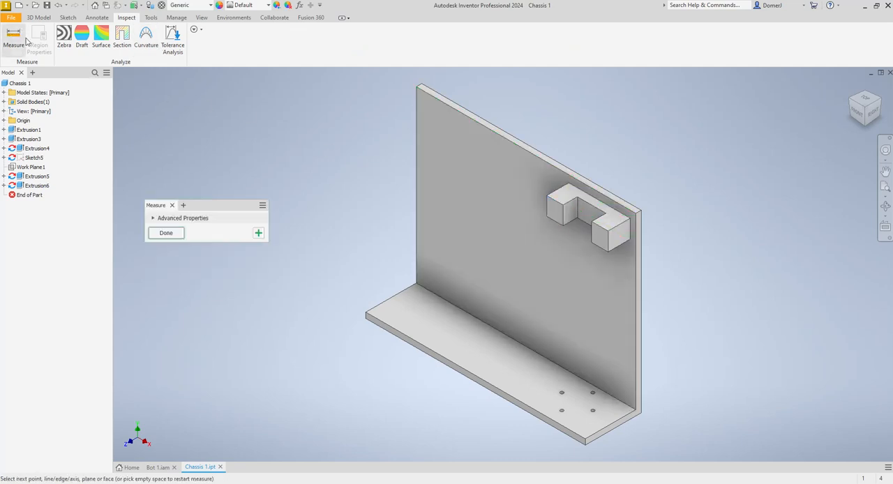
{"action": "left_click", "coordinate": [547, 212]}
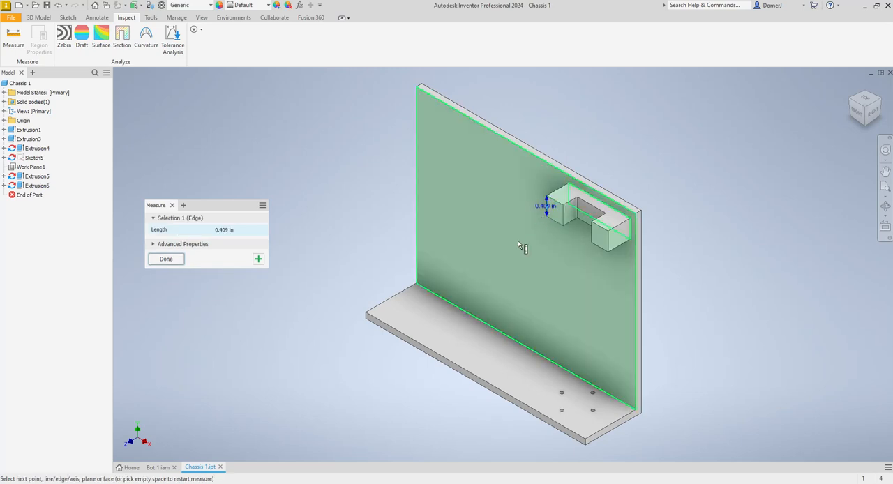
{"action": "key", "text": "Escape"}
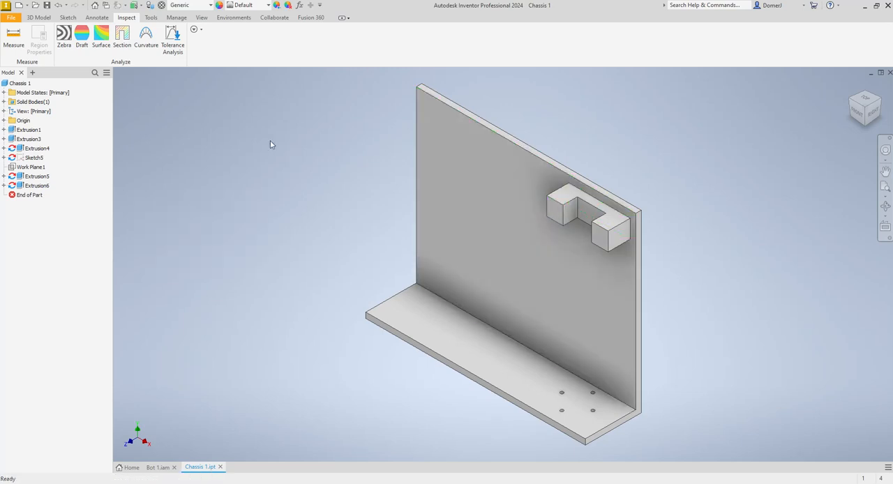
- Measure the motor mount's overall length between its outer front corners, and its depth out from the wall
{"action": "left_click", "coordinate": [14, 39]}
{"action": "left_click", "coordinate": [549, 198]}
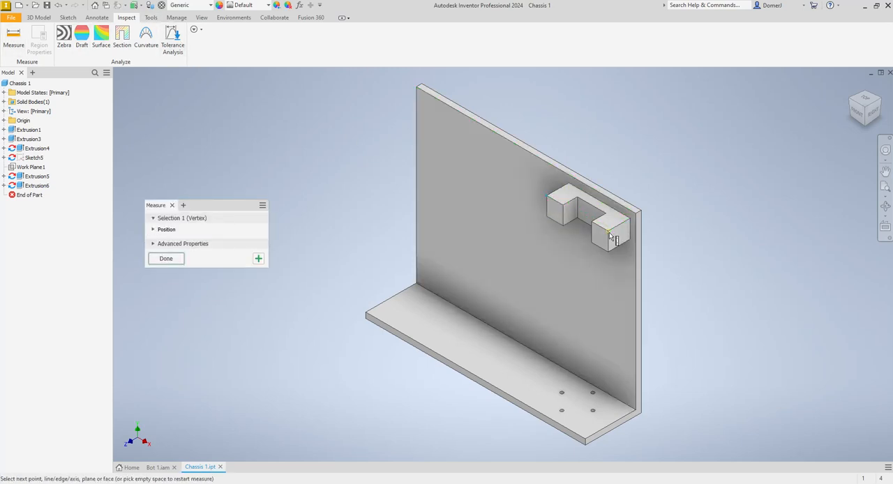
{"action": "left_click", "coordinate": [607, 230]}
{"action": "key", "text": "Escape"}
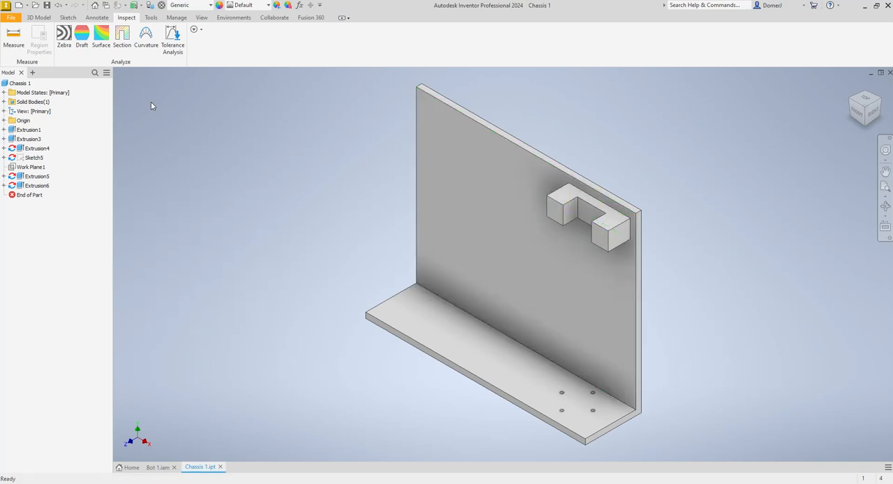
{"action": "left_click", "coordinate": [13, 39]}
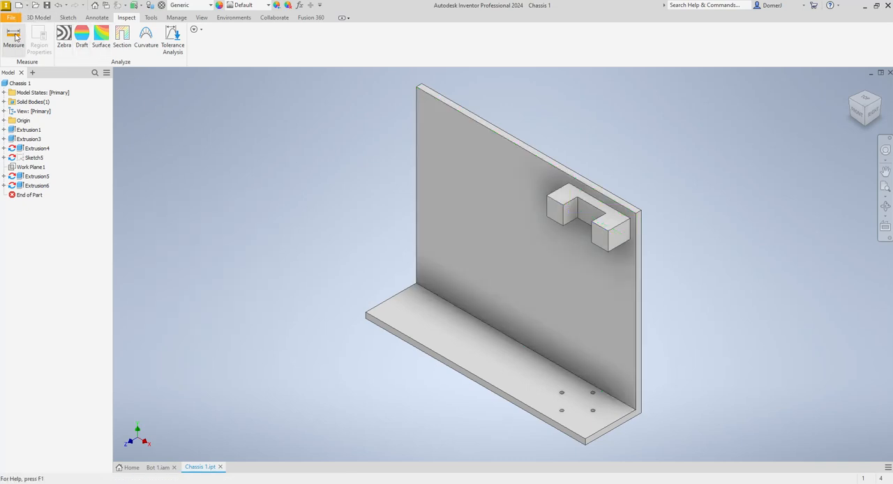
{"action": "left_click", "coordinate": [562, 187]}
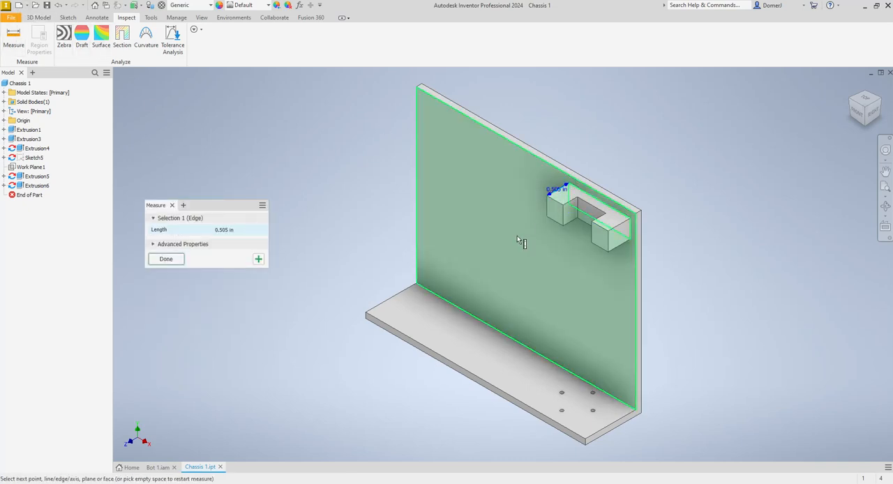
{"action": "key", "text": "Escape"}
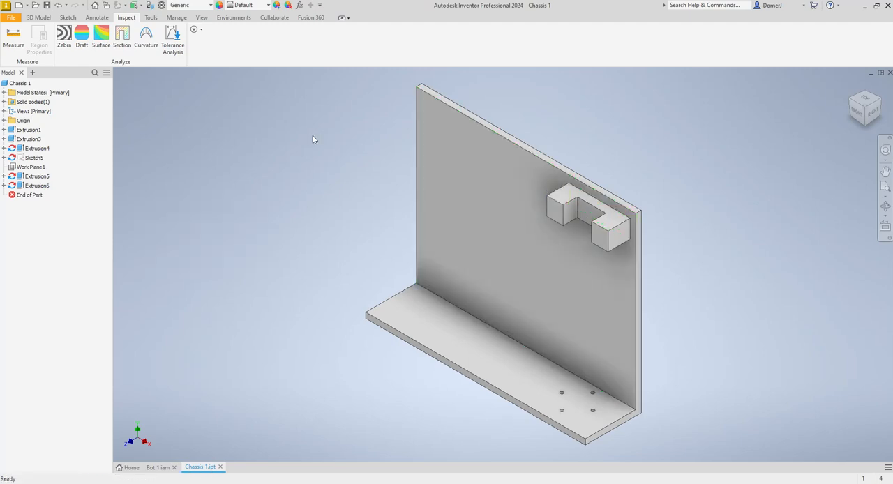
- Create a new part and start a 2D sketch on its front plane
{"action": "left_click", "coordinate": [18, 6]}
{"action": "double_click", "coordinate": [457, 176]}
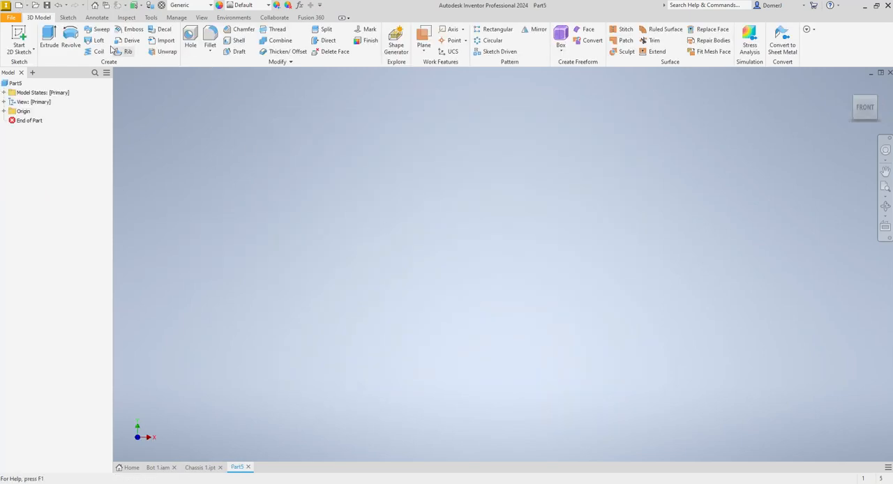
{"action": "left_click", "coordinate": [19, 38]}
{"action": "left_click", "coordinate": [457, 145]}
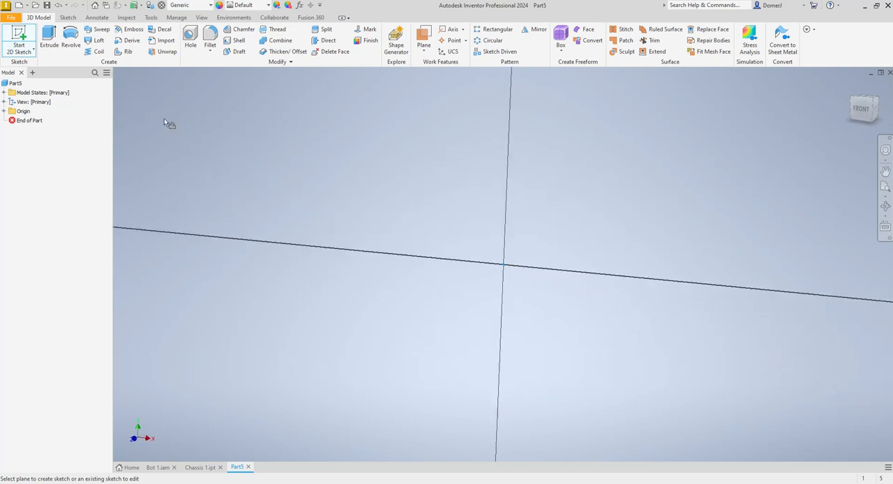
- Draw a 1.404 by 0.409 in rectangle with one corner at the origin and finish the sketch
{"action": "left_click", "coordinate": [119, 39]}
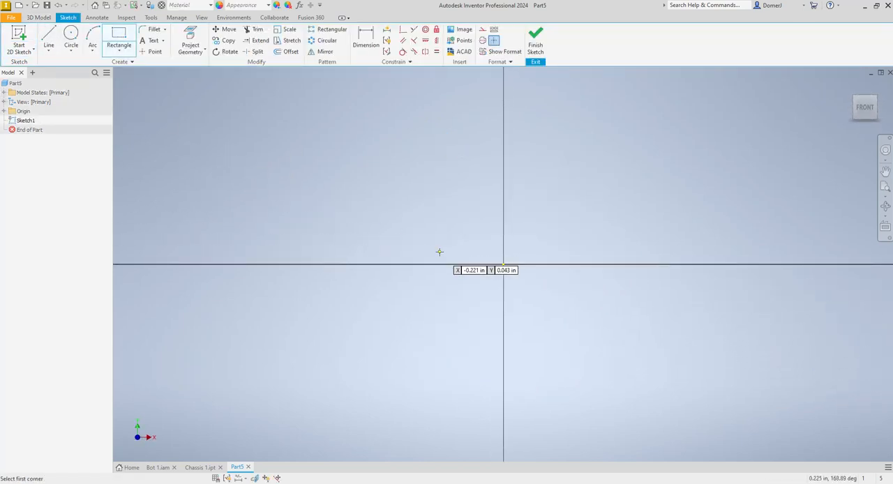
{"action": "left_click", "coordinate": [502, 265]}
{"action": "type", "text": "1."}
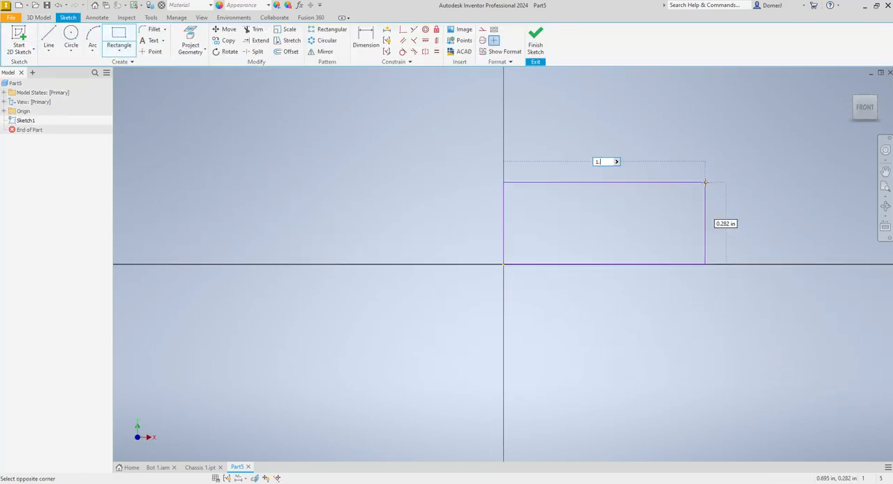
{"action": "type", "text": "404"}
{"action": "key", "text": "Tab"}
{"action": "type", "text": ".40"}
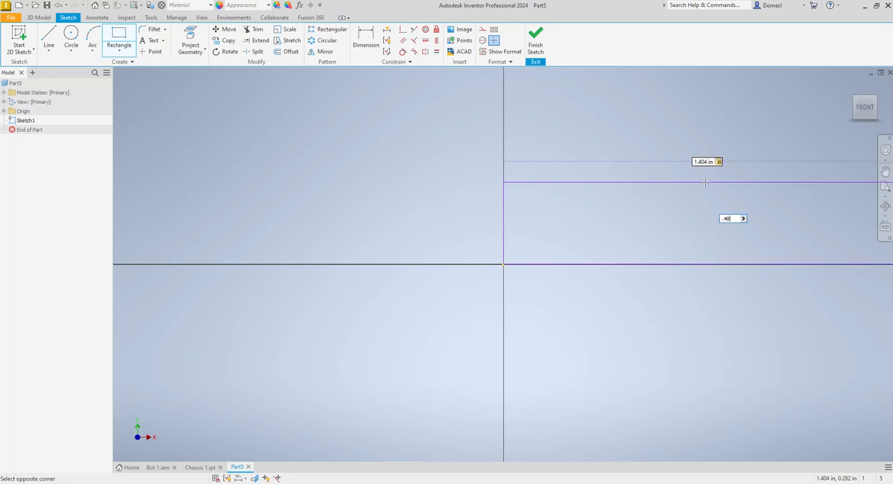
{"action": "key", "text": "Return"}
{"action": "scroll", "coordinate": [459, 226], "scroll_direction": "down", "scroll_amount": 5}
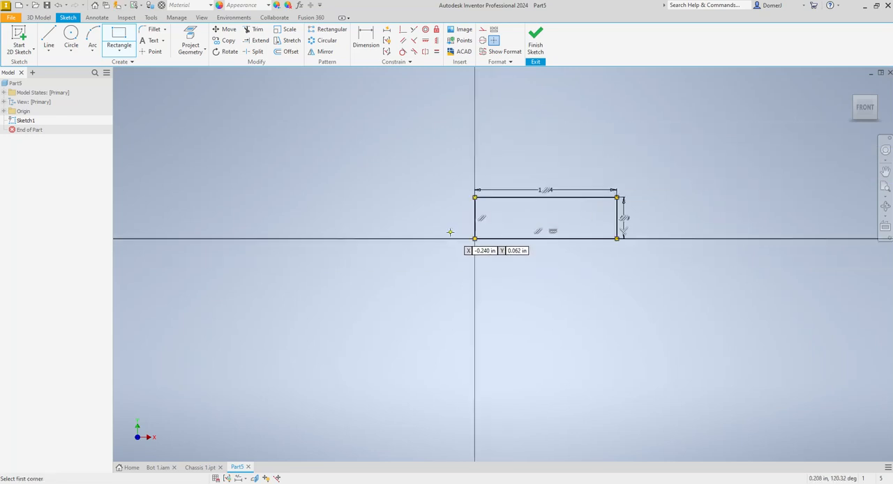
{"action": "left_click", "coordinate": [536, 45]}
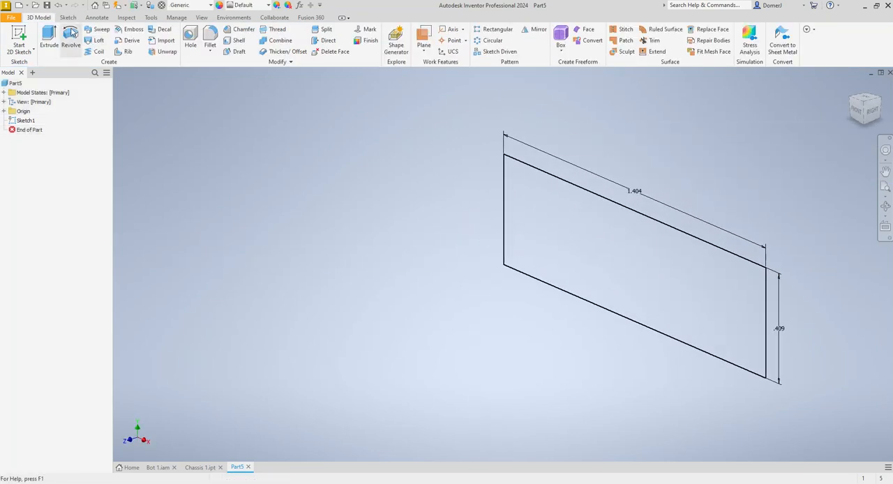
- Extrude the rectangle .505 in into a solid block
{"action": "left_click", "coordinate": [48, 45]}
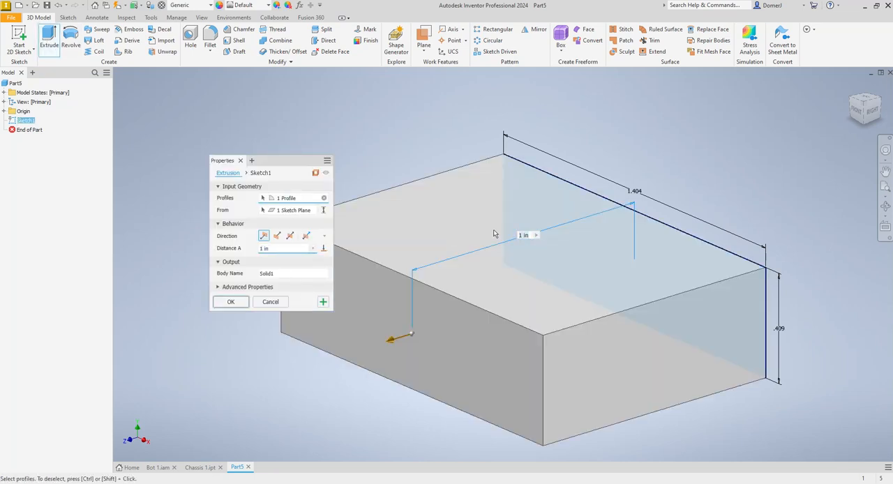
{"action": "left_click", "coordinate": [269, 248]}
{"action": "type", "text": ".505"}
{"action": "key", "text": "Return"}
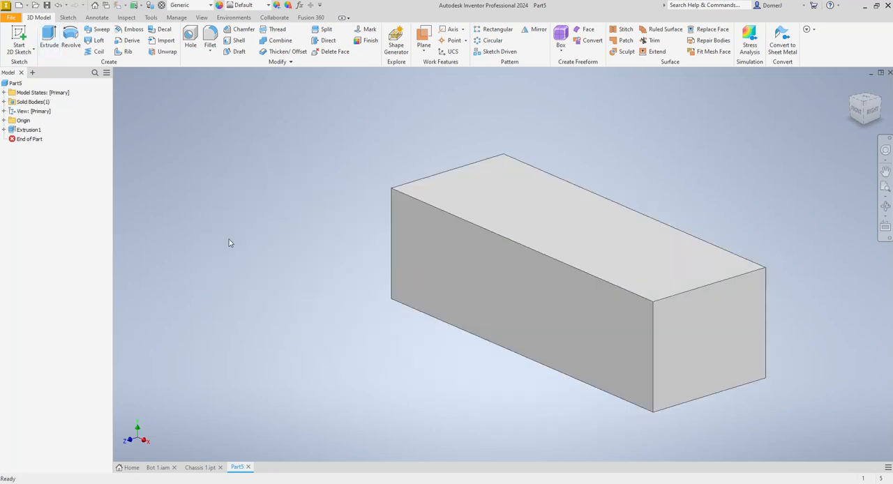
- Switch back to the Chassis 1 part and measure the mount block's vertical edge again
{"action": "left_click", "coordinate": [200, 467]}
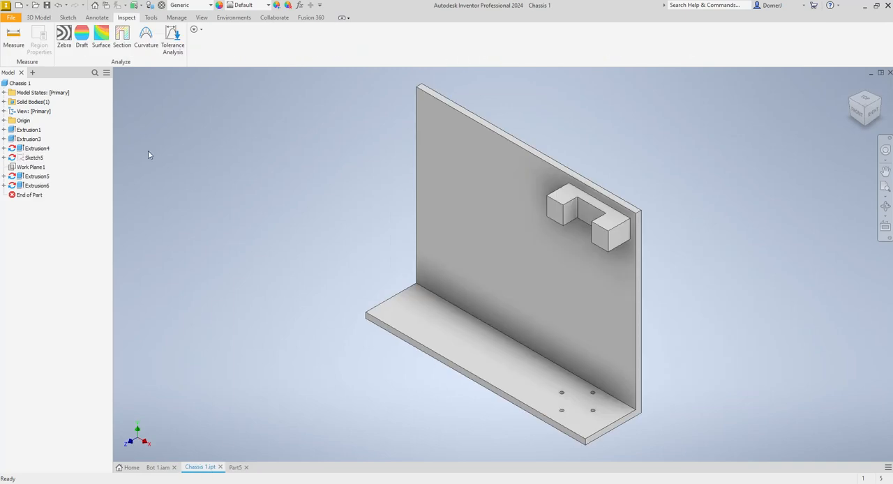
{"action": "left_click", "coordinate": [13, 37]}
{"action": "scroll", "coordinate": [553, 208], "scroll_direction": "up", "scroll_amount": 3}
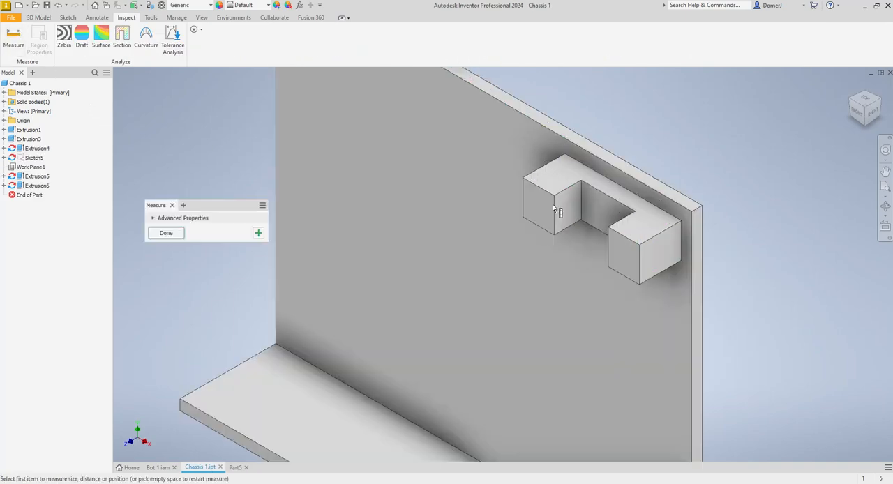
{"action": "left_click", "coordinate": [537, 172]}
{"action": "key", "text": "Escape"}
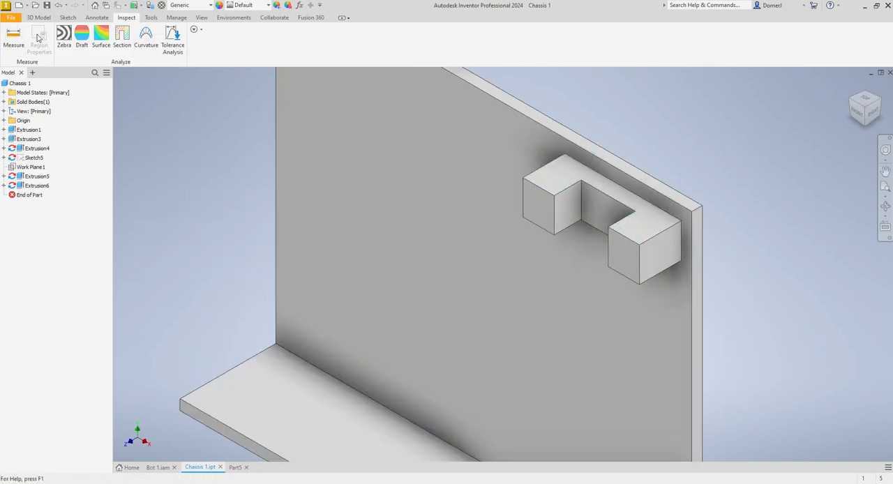
{"action": "left_click", "coordinate": [14, 36]}
{"action": "left_click", "coordinate": [523, 185]}
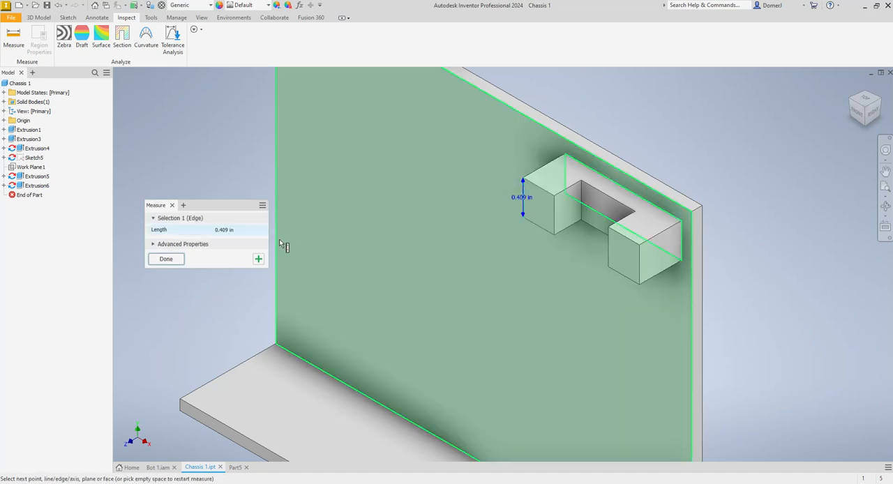
{"action": "key", "text": "Escape"}
- Measure the mount's length between its outer front corners and the front width of one of its arms
{"action": "left_click", "coordinate": [13, 36]}
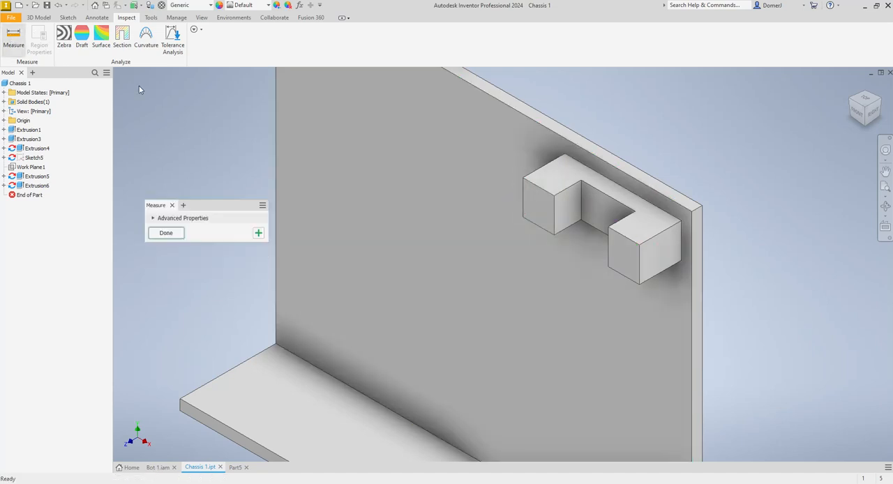
{"action": "left_click", "coordinate": [525, 180]}
{"action": "left_click", "coordinate": [638, 244]}
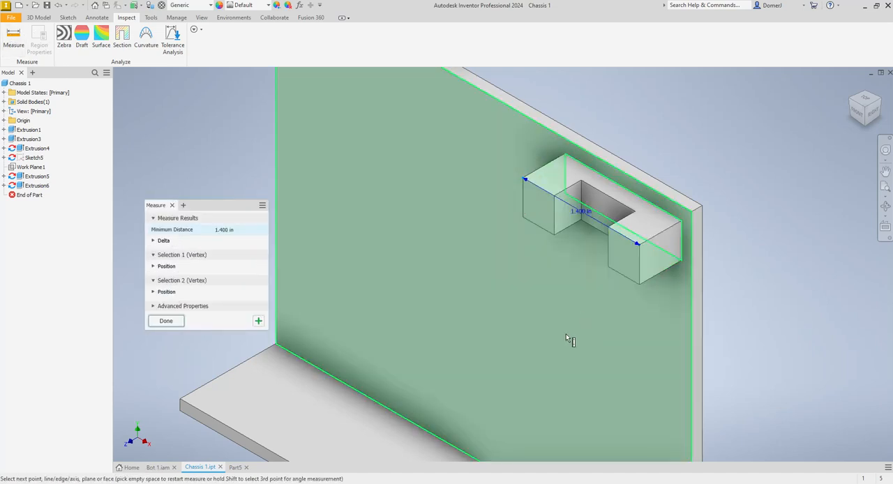
{"action": "key", "text": "Escape"}
{"action": "left_click", "coordinate": [13, 36]}
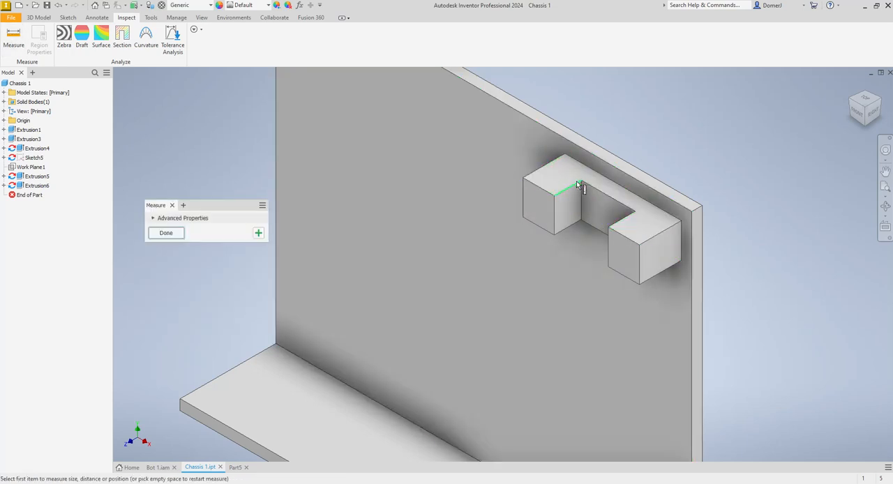
{"action": "left_click", "coordinate": [537, 185]}
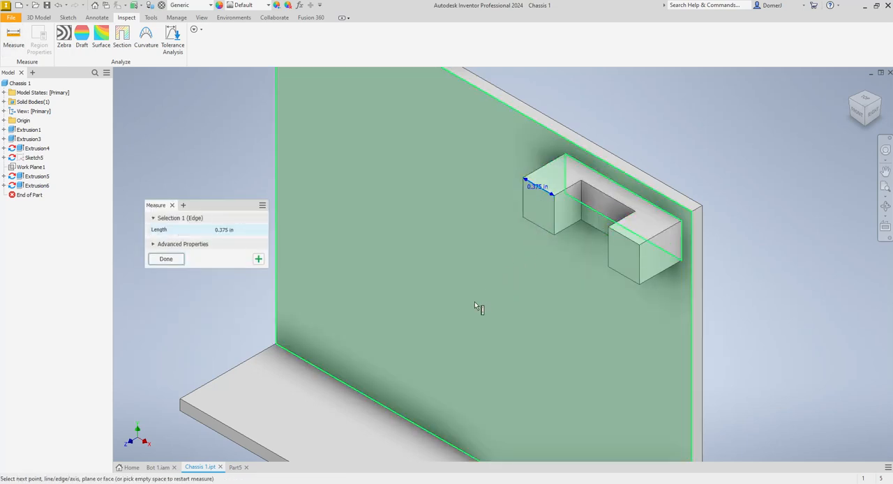
- Measure the depth of the mount's slot along the inner top edge of one arm
{"action": "key", "text": "Escape"}
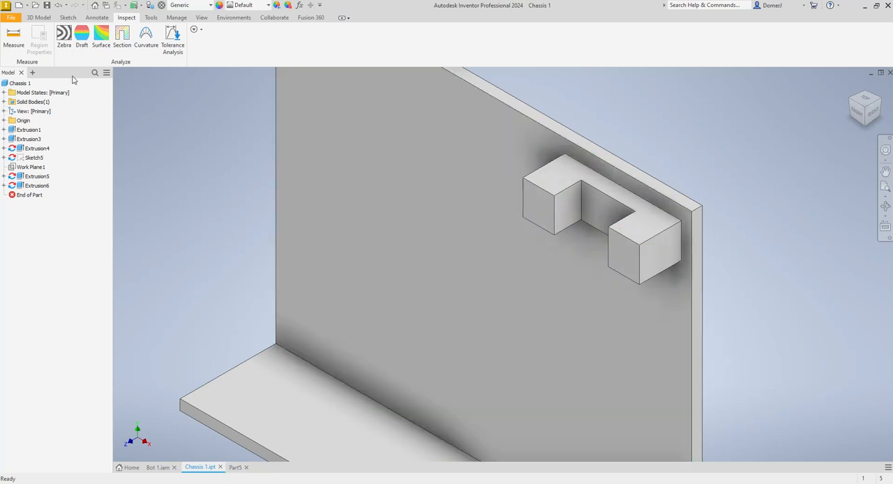
{"action": "left_click", "coordinate": [13, 36]}
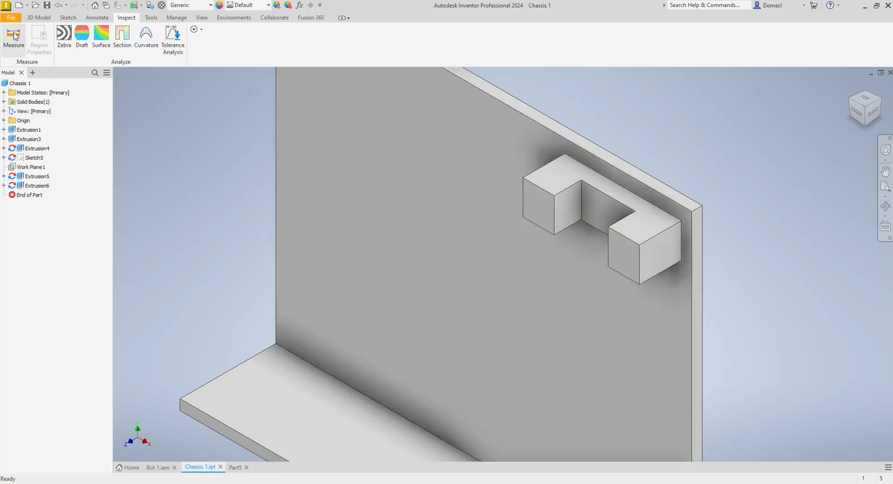
{"action": "left_click", "coordinate": [563, 190]}
{"action": "key", "text": "Escape"}
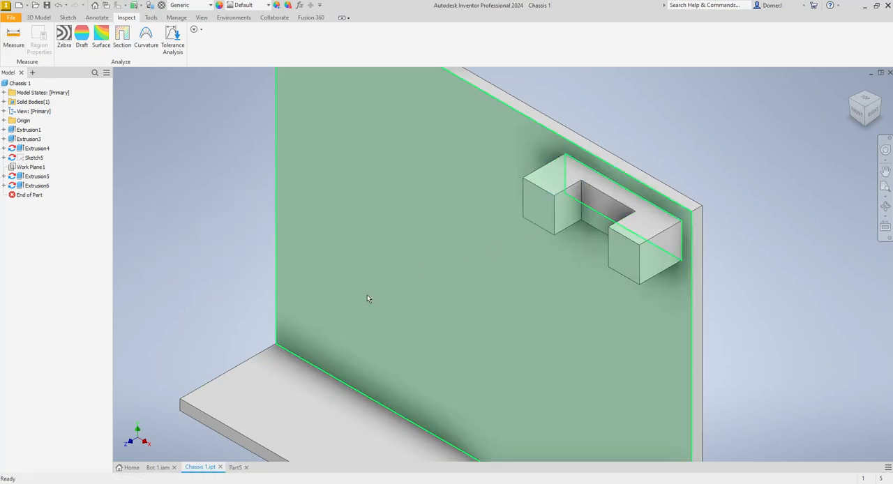
- In Part5, start a sketch on the block's long front face and draw a rectangle across its middle, overshooting its upper and lower edges
{"action": "left_click", "coordinate": [236, 469]}
{"action": "left_click", "coordinate": [20, 39]}
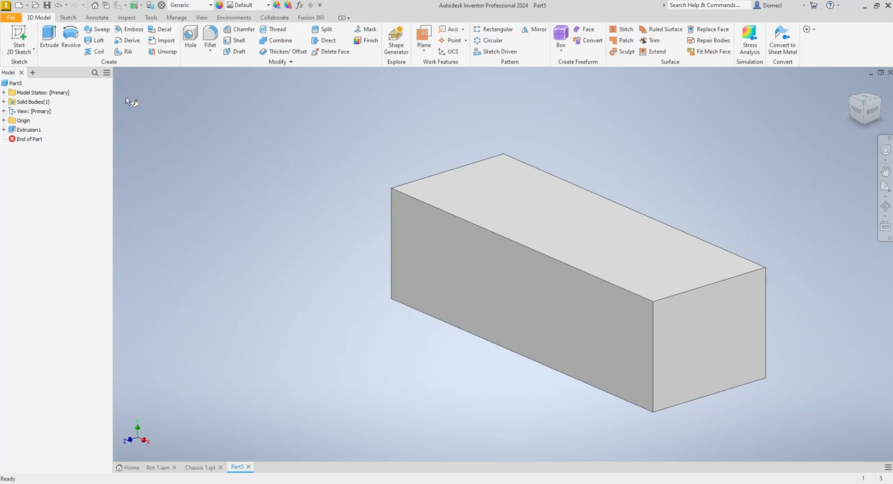
{"action": "left_click", "coordinate": [453, 253]}
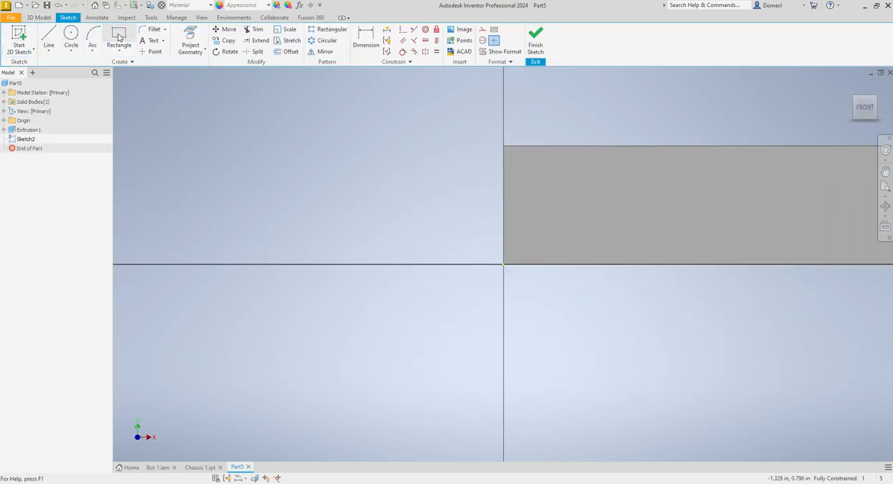
{"action": "left_click", "coordinate": [118, 38]}
{"action": "left_click", "coordinate": [532, 120]}
{"action": "left_click", "coordinate": [639, 265]}
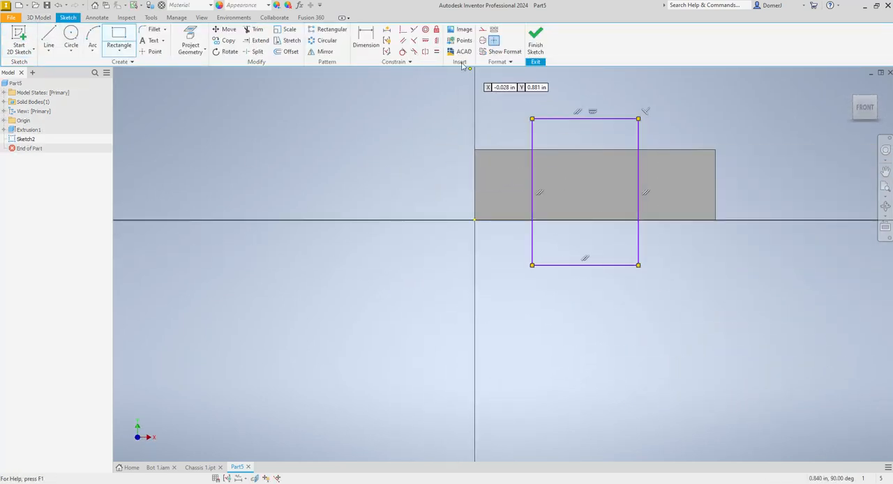
- Dimension the rectangle's vertical sides .375 in from the nearest ends of the block
{"action": "key", "text": "d"}
{"action": "left_click", "coordinate": [474, 179]}
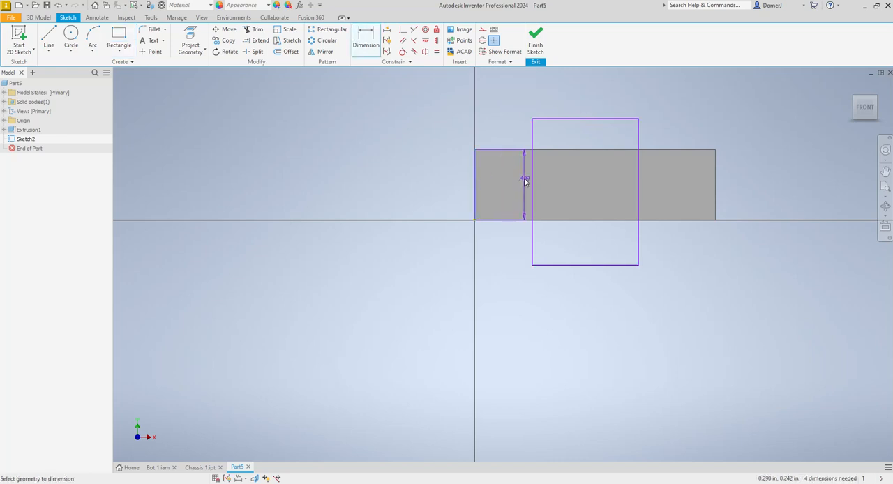
{"action": "left_click", "coordinate": [532, 182]}
{"action": "left_click", "coordinate": [518, 183]}
{"action": "type", "text": ".375"}
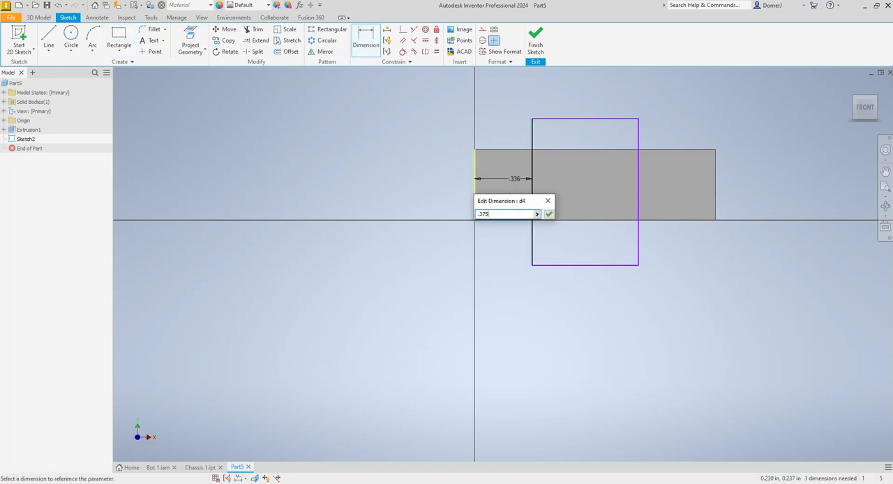
{"action": "key", "text": "Return"}
{"action": "left_click", "coordinate": [639, 194]}
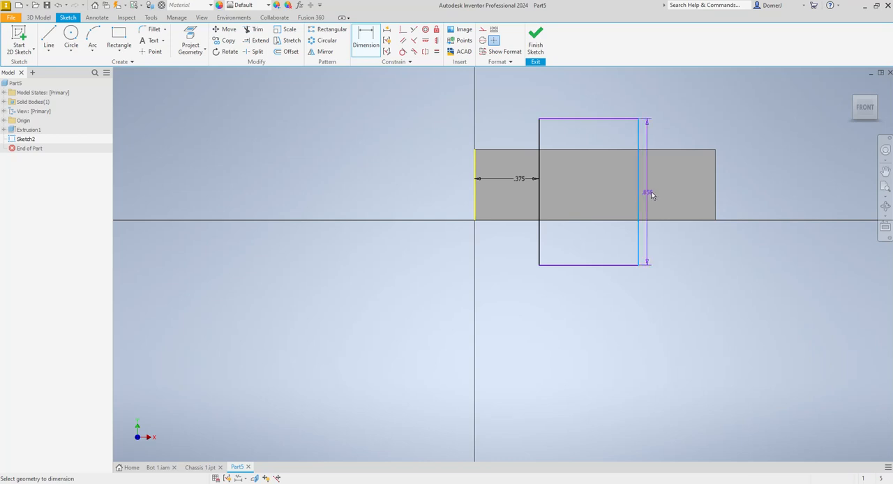
{"action": "left_click", "coordinate": [715, 187]}
{"action": "left_click", "coordinate": [690, 180]}
{"action": "type", "text": ".375"}
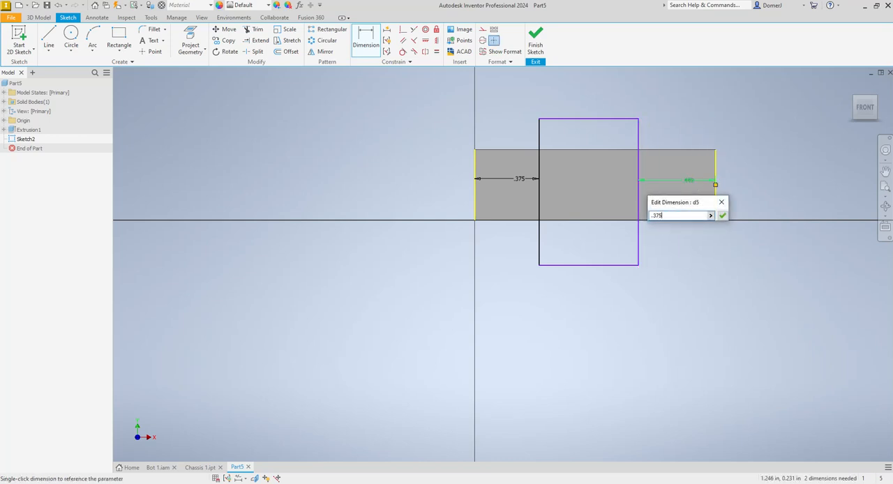
{"action": "key", "text": "Return"}
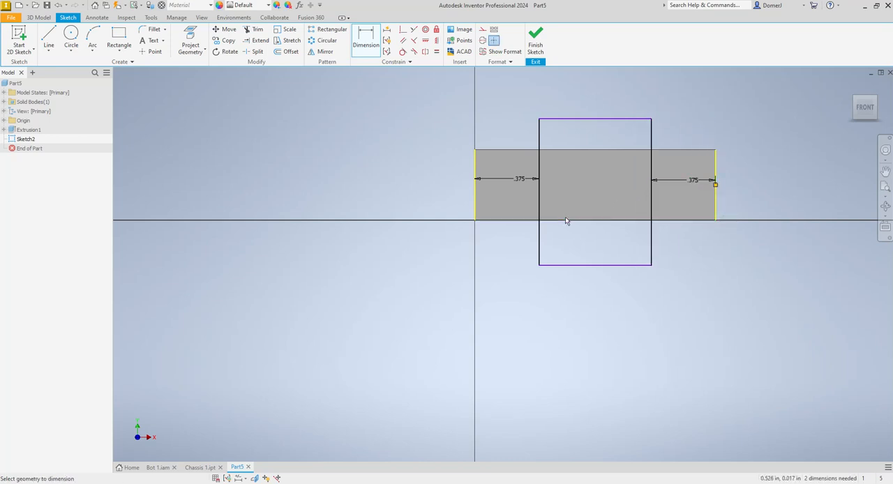
{"action": "key", "text": "Escape"}
- Return to the Chassis 1 part and remeasure the inner top edge of the mount's arm
{"action": "left_click", "coordinate": [201, 467]}
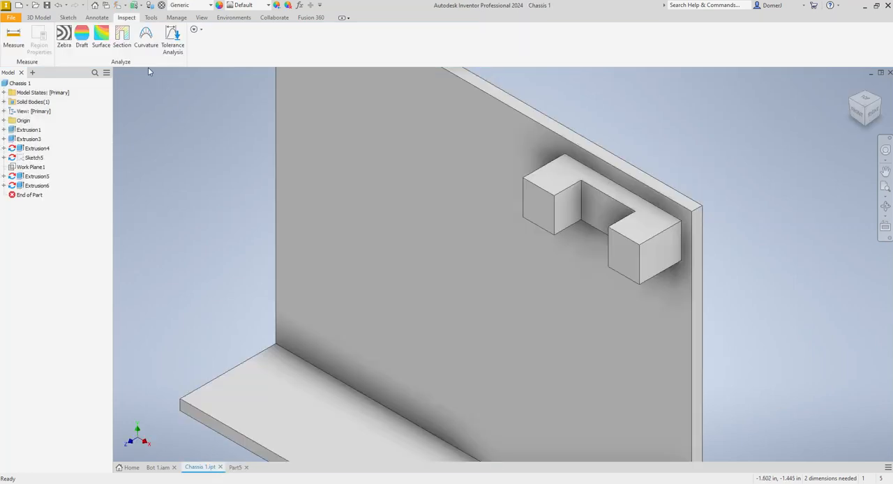
{"action": "left_click", "coordinate": [14, 38]}
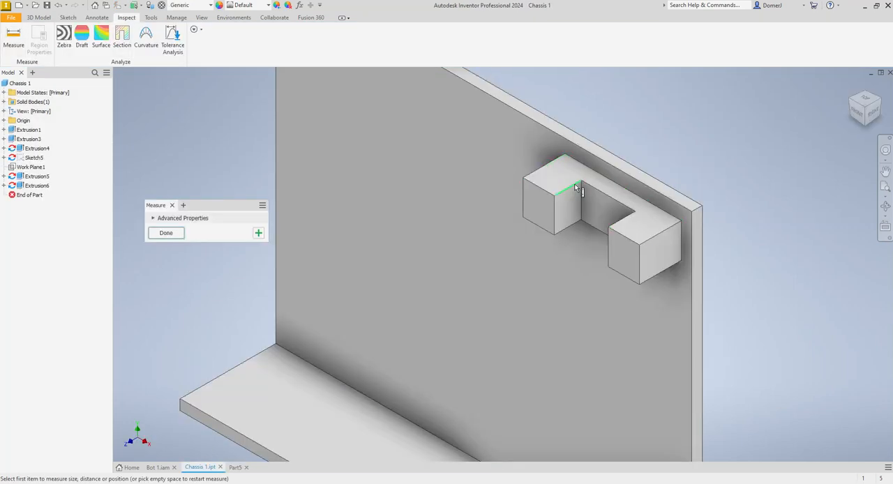
{"action": "left_click", "coordinate": [574, 184]}
{"action": "key", "text": "Escape"}
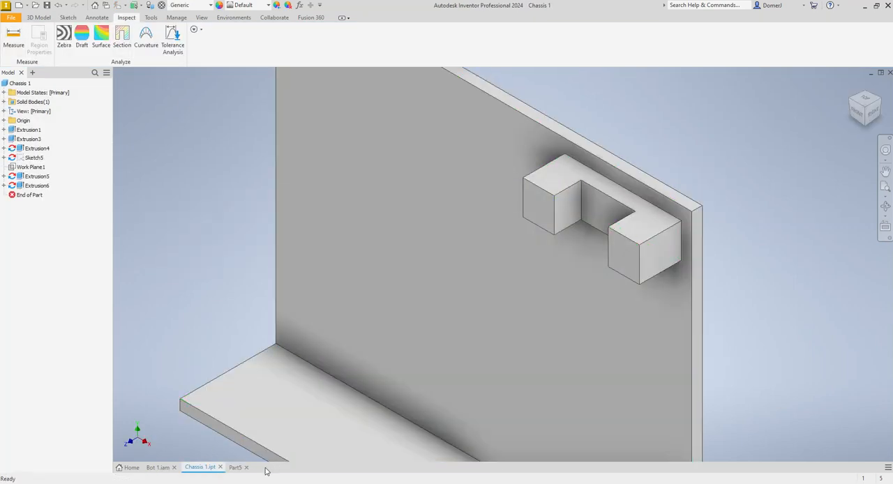
- Cut the sketched rectangle .325 in deep into the Part5 block, and edit the cut's depth
{"action": "left_click", "coordinate": [235, 468]}
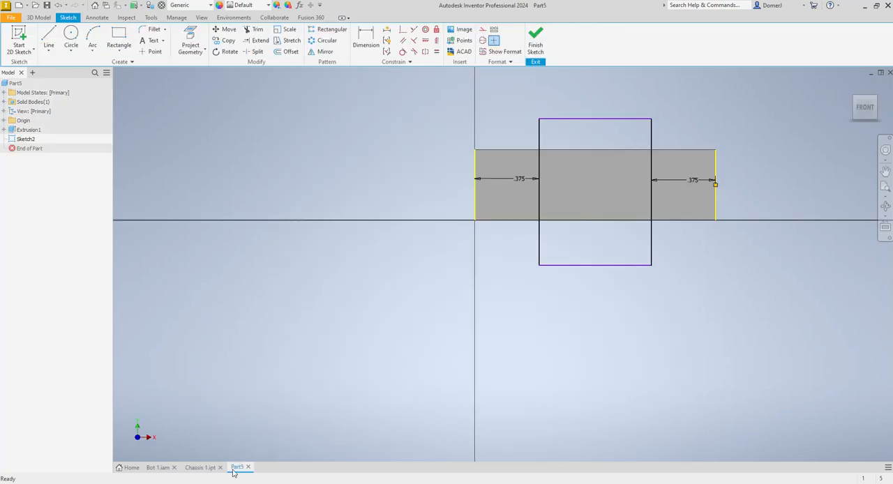
{"action": "left_click", "coordinate": [536, 42]}
{"action": "left_click", "coordinate": [49, 39]}
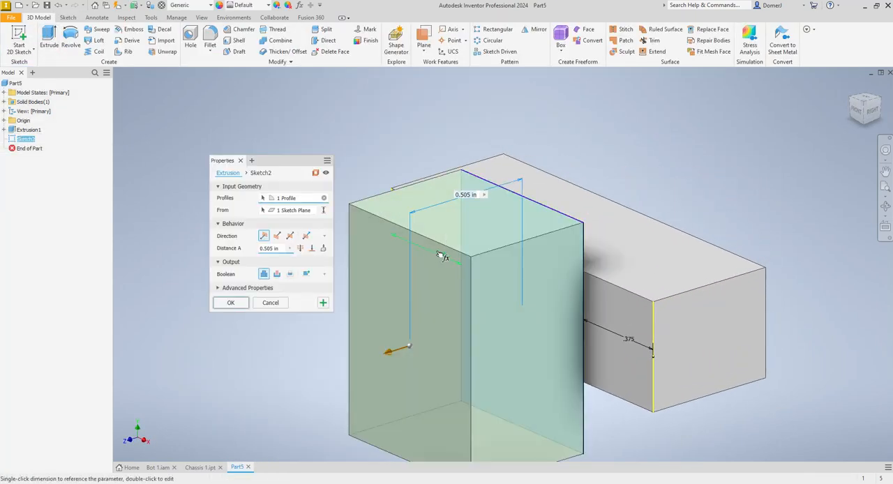
{"action": "left_click_drag", "start_coordinate": [282, 249], "coordinate": [233, 249]}
{"action": "type", "text": ".325"}
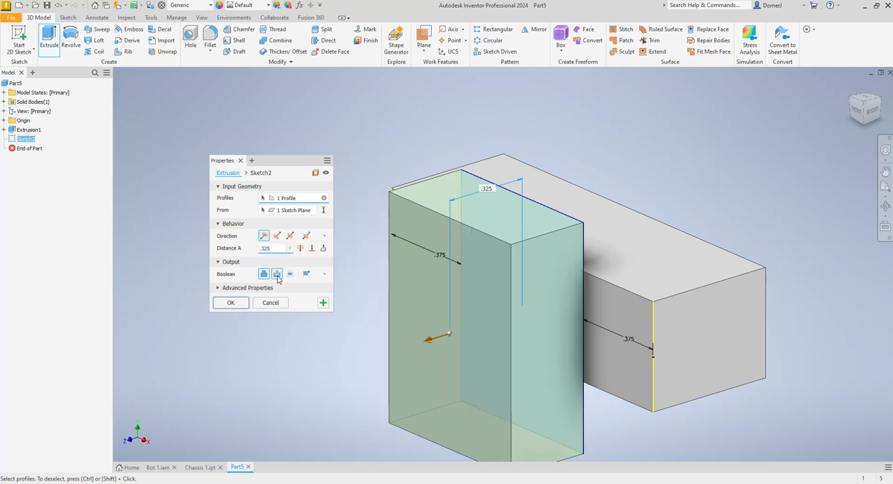
{"action": "left_click", "coordinate": [277, 274]}
{"action": "left_click", "coordinate": [225, 307]}
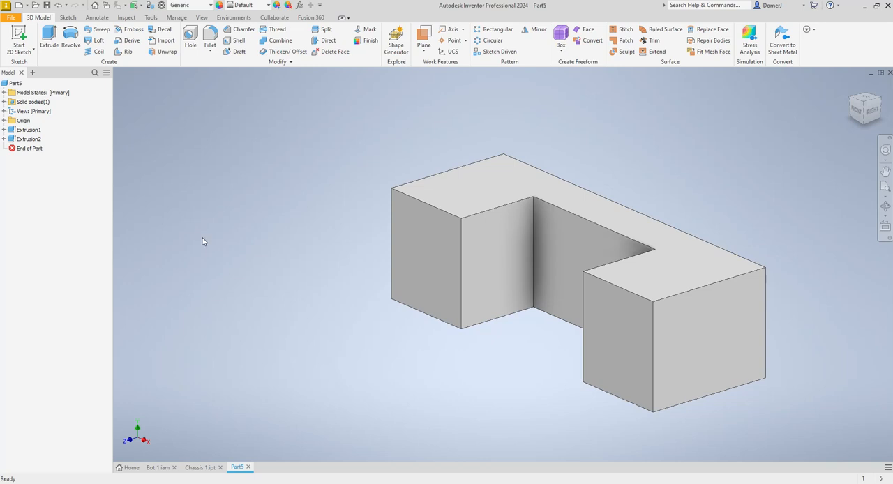
{"action": "double_click", "coordinate": [29, 139]}
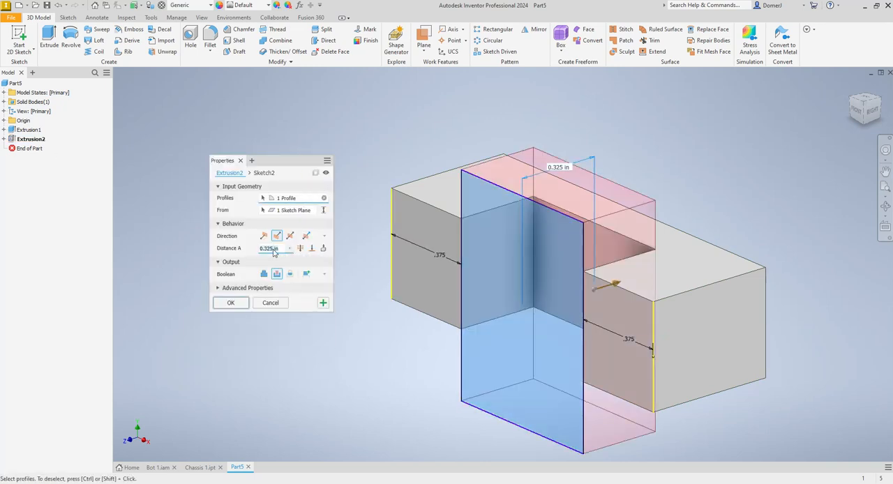
{"action": "key", "text": "Return"}
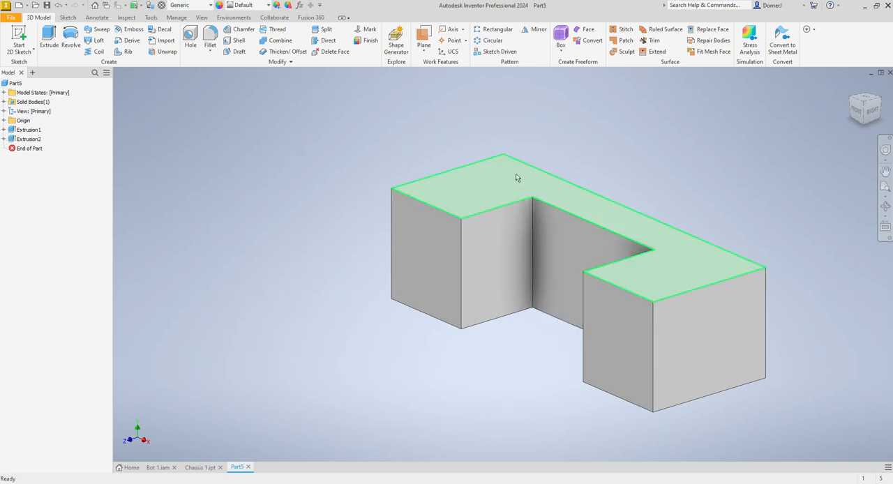
- Save the part as Top Motor Clamp 1 in the Battle Bots folder
{"action": "left_click", "coordinate": [47, 4]}
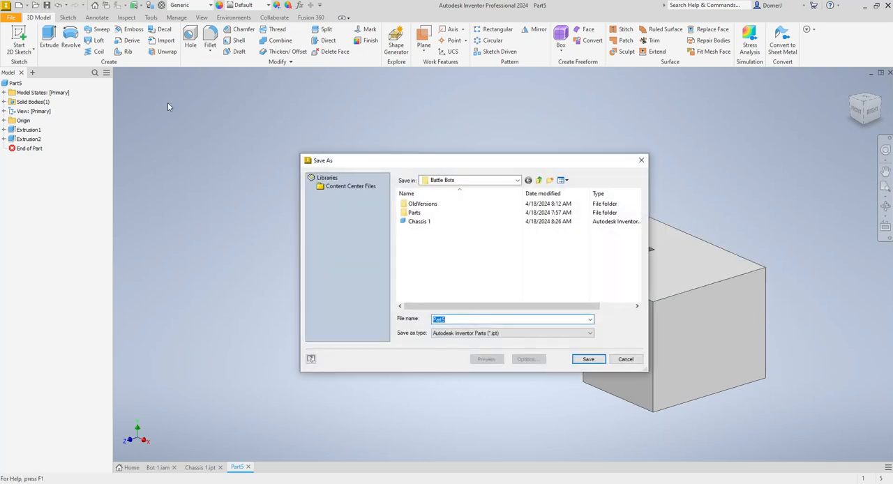
{"action": "type", "text": "Top Motor"}
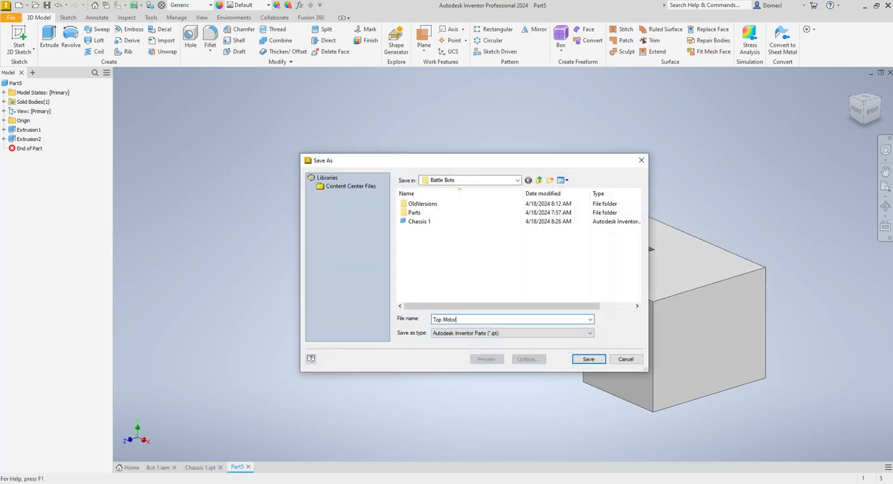
{"action": "type", "text": " Clamp 1"}
{"action": "left_click", "coordinate": [588, 359]}
{"action": "left_click", "coordinate": [207, 464]}
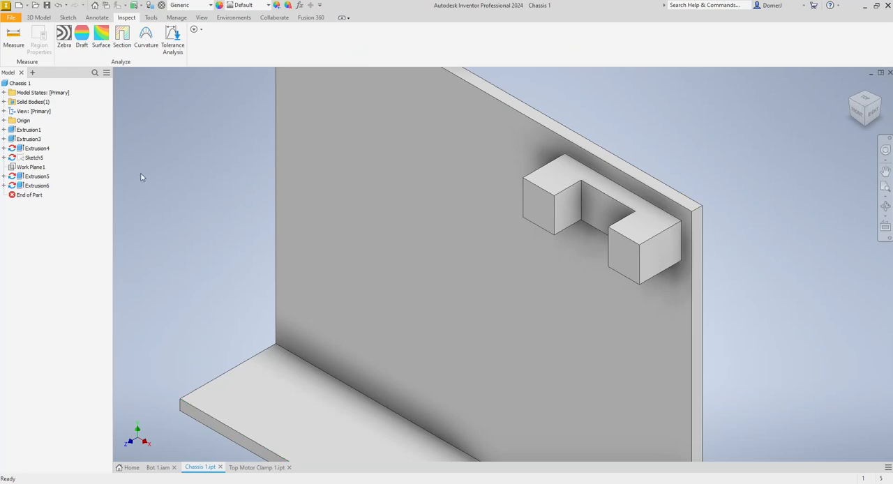
{"action": "left_click", "coordinate": [158, 468]}
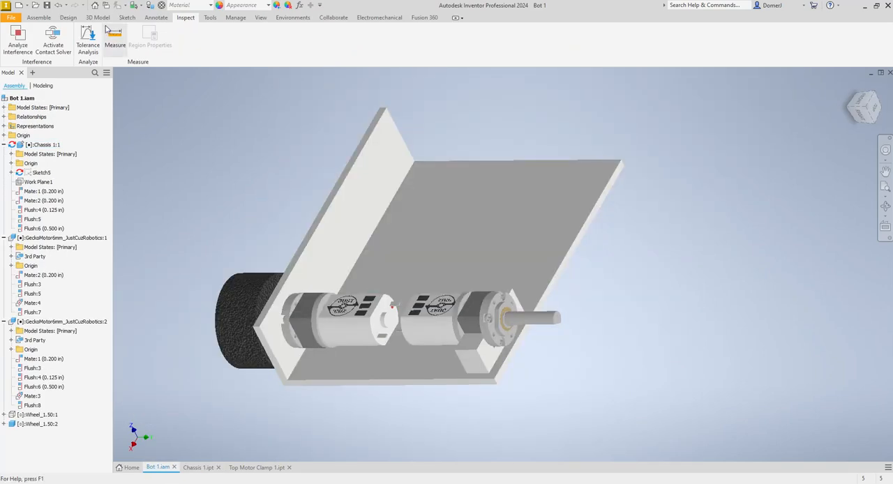
{"action": "left_click", "coordinate": [38, 18]}
{"action": "left_click", "coordinate": [13, 39]}
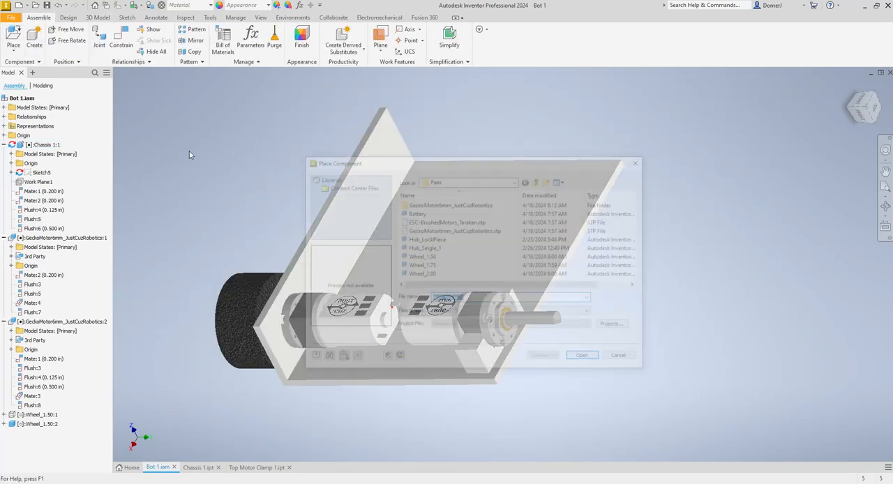
{"action": "scroll", "coordinate": [430, 259], "scroll_direction": "right", "scroll_amount": 1}
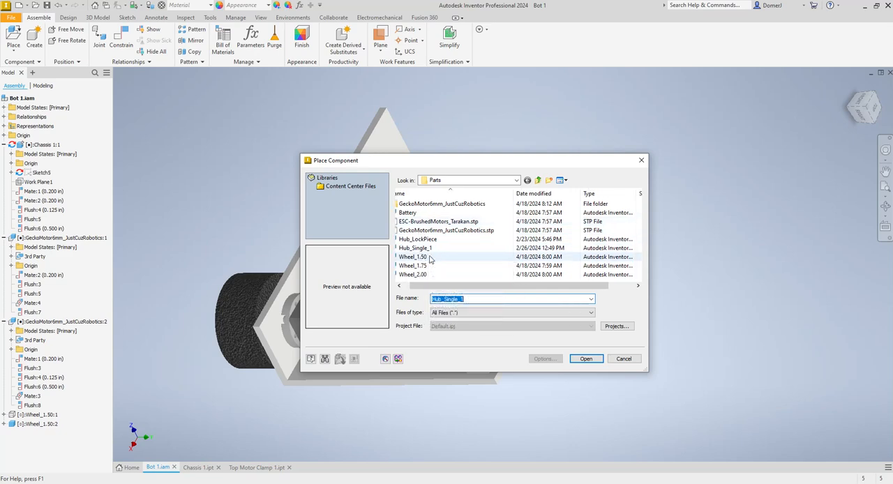
{"action": "scroll", "coordinate": [430, 264], "scroll_direction": "left", "scroll_amount": 1}
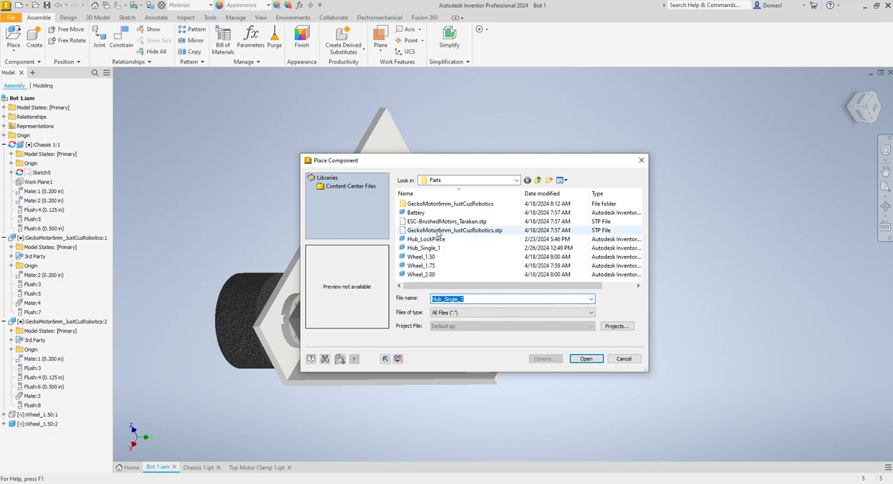
{"action": "key", "text": "Escape"}
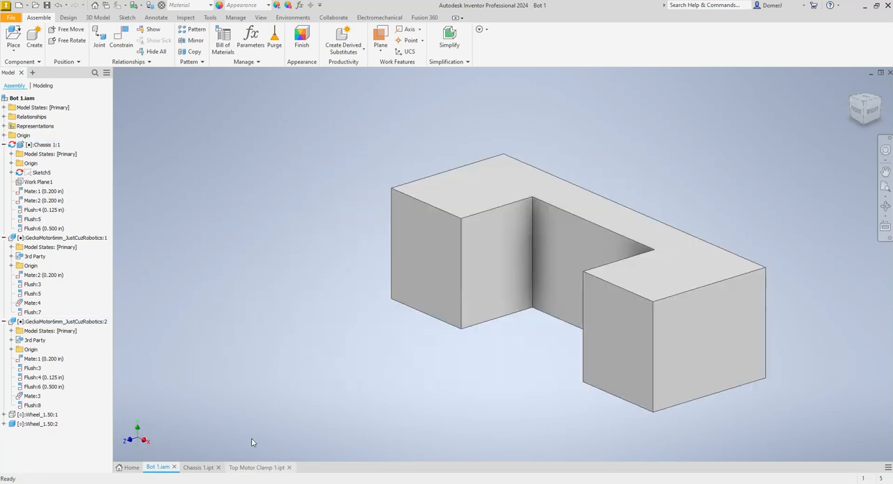
- Try to save Top Motor Clamp 1 again under the same name in the Battle Bots folder
{"action": "left_click", "coordinate": [257, 468]}
{"action": "left_click", "coordinate": [12, 18]}
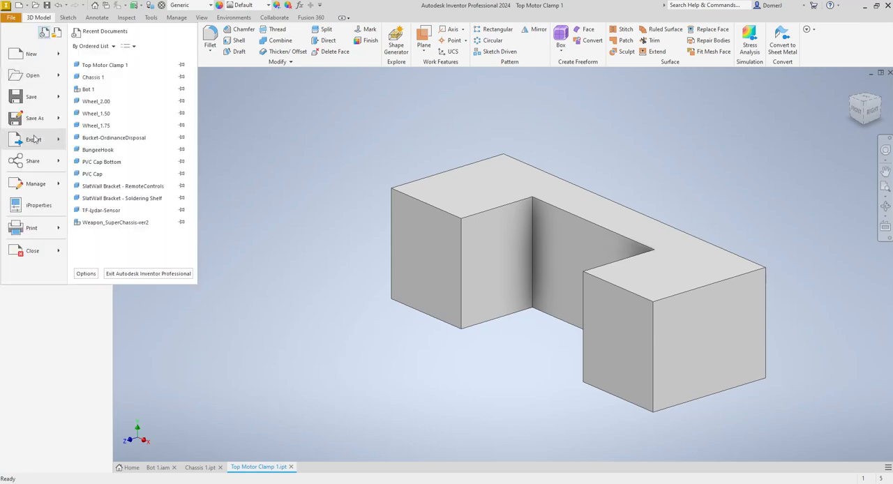
{"action": "left_click", "coordinate": [35, 119]}
{"action": "left_click", "coordinate": [475, 183]}
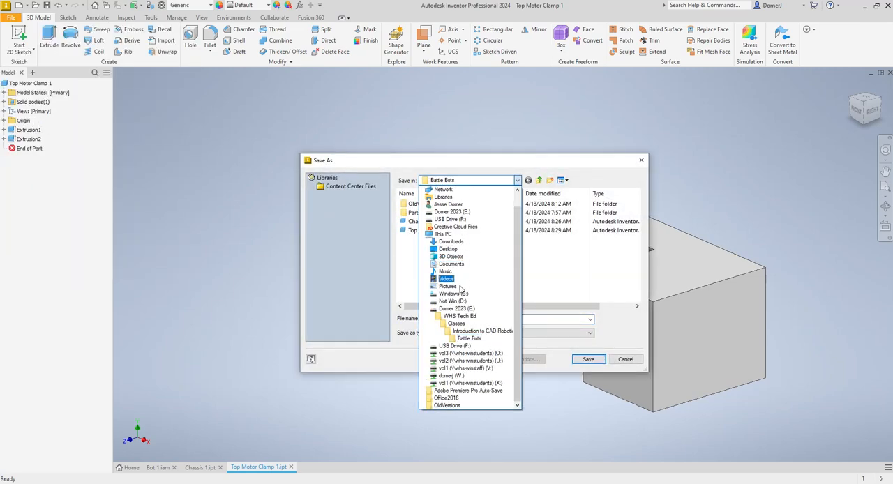
{"action": "left_click", "coordinate": [469, 339]}
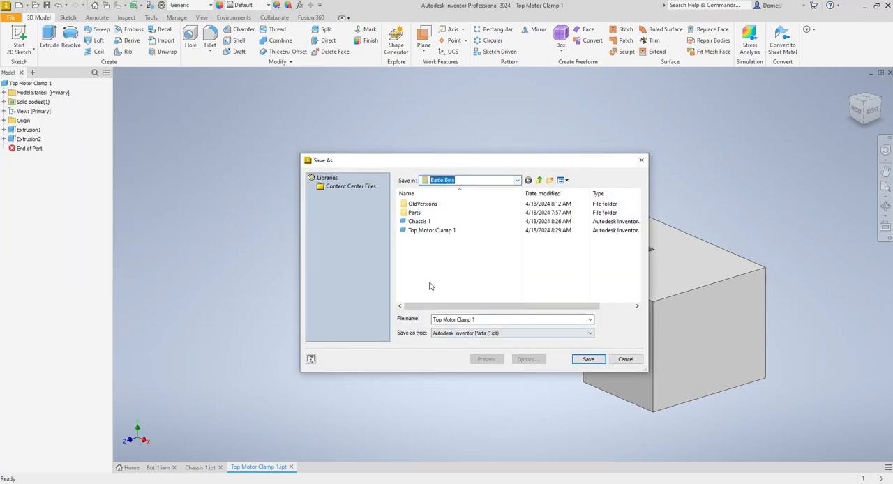
{"action": "left_click", "coordinate": [588, 359]}
{"action": "left_click", "coordinate": [465, 247]}
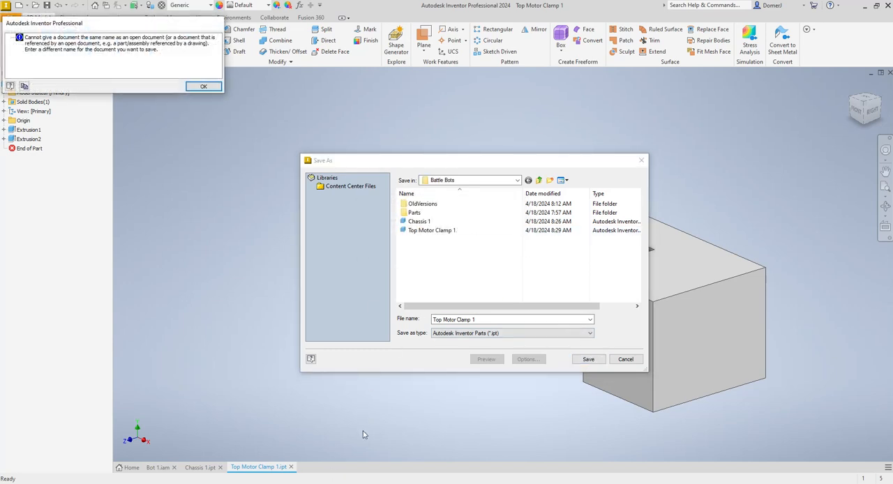
{"action": "left_click", "coordinate": [204, 86]}
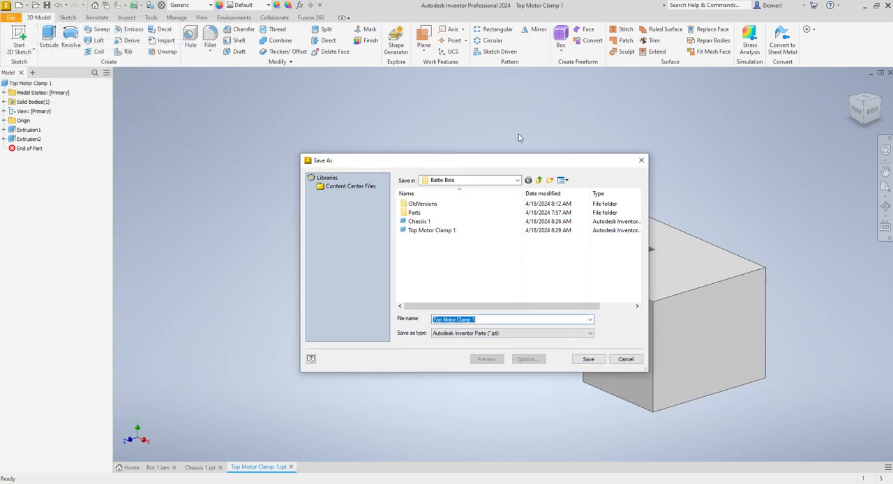
{"action": "left_click", "coordinate": [642, 161]}
- Place two instances of Top Motor Clamp 1 from the Battle Bots folder in the Bot 1 assembly, beside the chassis
{"action": "left_click", "coordinate": [201, 467]}
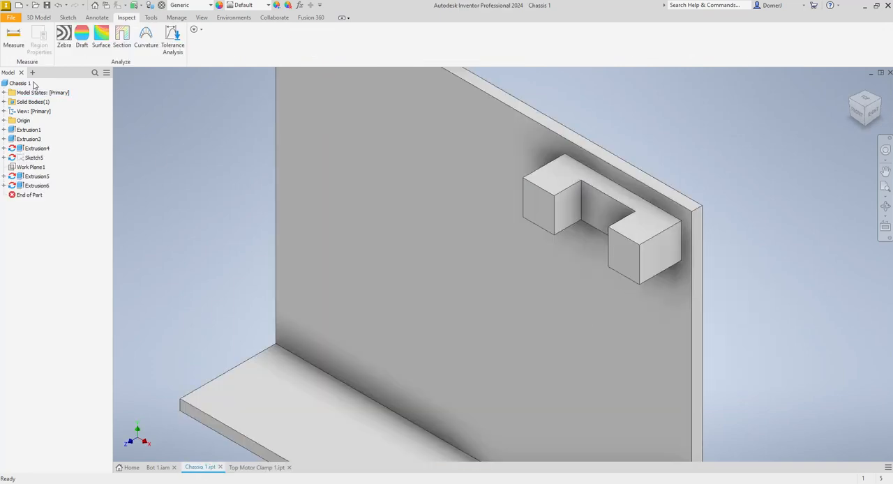
{"action": "left_click", "coordinate": [160, 468]}
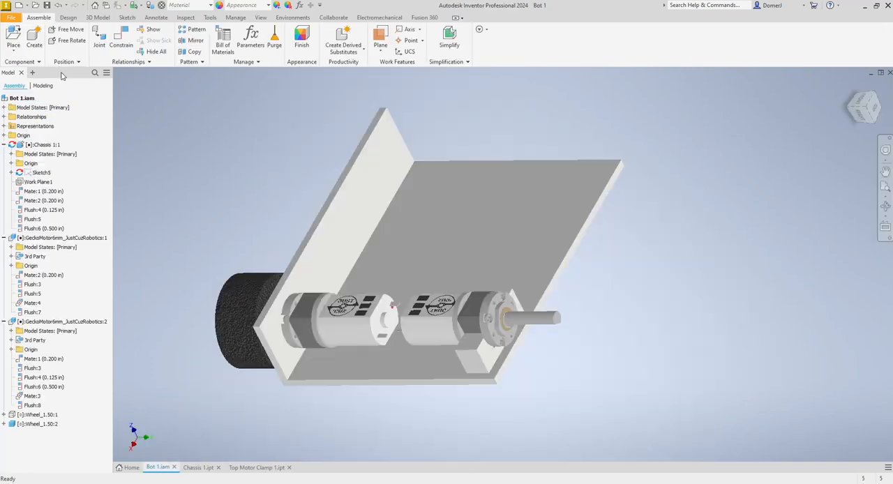
{"action": "left_click", "coordinate": [15, 35]}
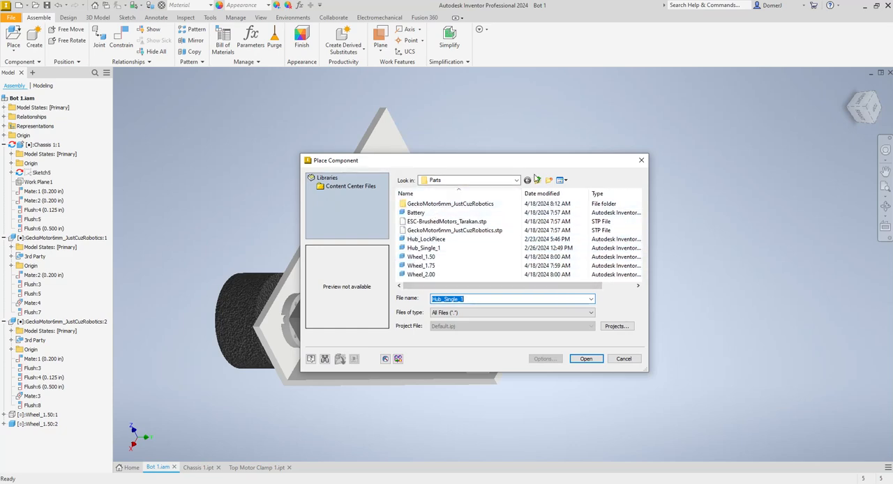
{"action": "left_click", "coordinate": [537, 180]}
{"action": "left_click", "coordinate": [423, 240]}
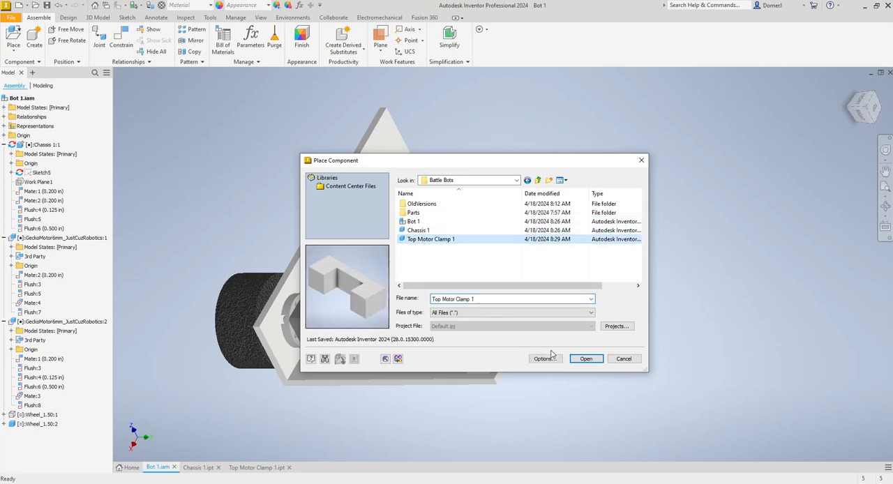
{"action": "left_click", "coordinate": [587, 359]}
{"action": "left_click", "coordinate": [712, 244]}
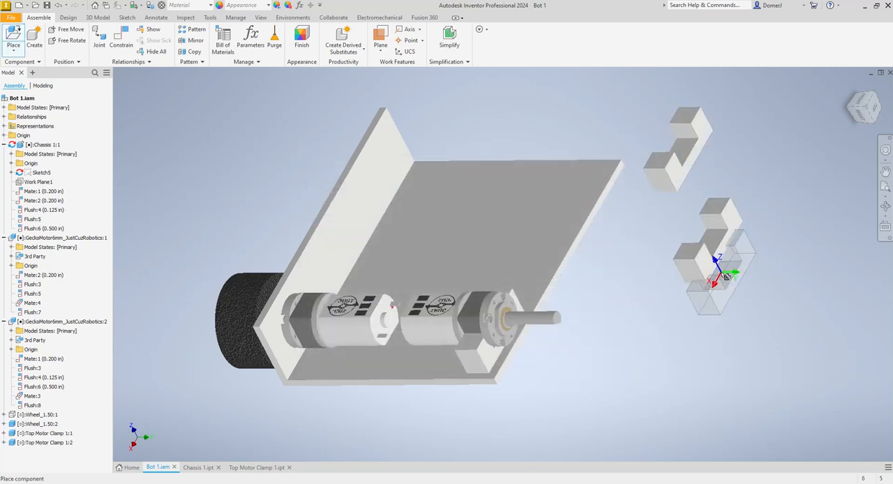
{"action": "key", "text": "Escape"}
- Mate the end face of one Top Motor Clamp 1 arm to the matching face of the chassis motor mount with zero offset
{"action": "left_click", "coordinate": [121, 39]}
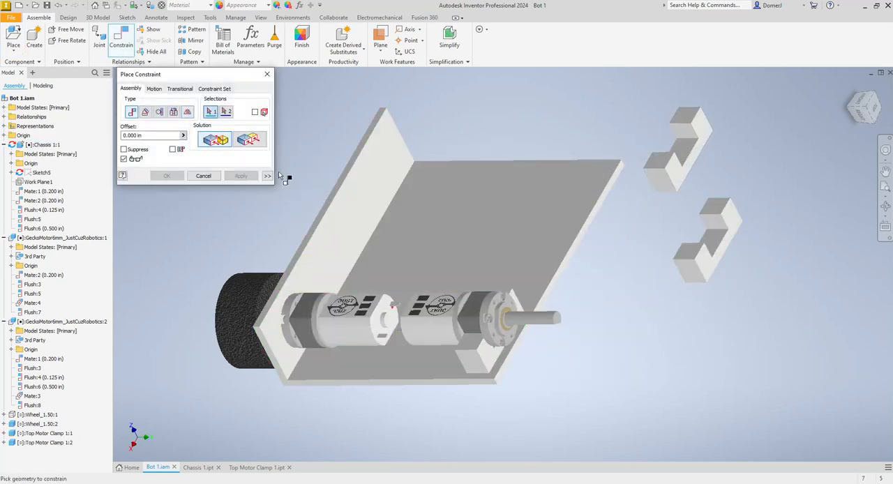
{"action": "left_click", "coordinate": [658, 158]}
{"action": "left_click", "coordinate": [473, 342]}
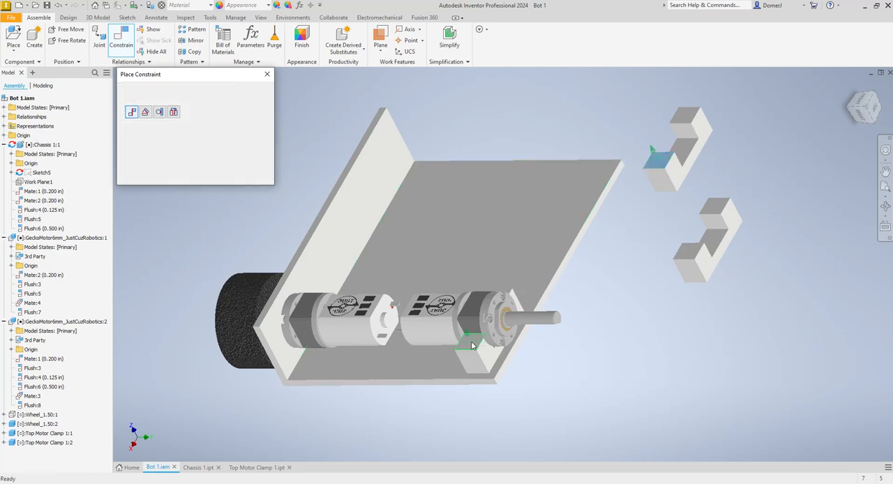
{"action": "left_click", "coordinate": [240, 176]}
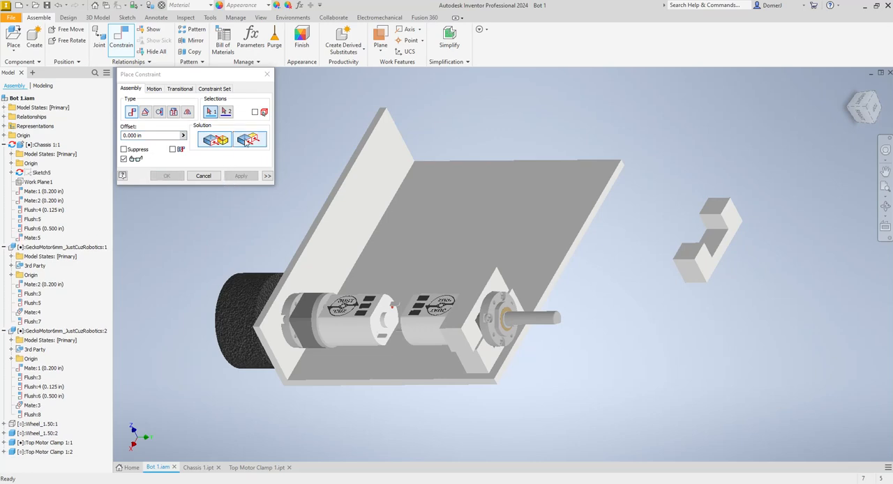
- Align two adjacent side faces of the mated clamp with the chassis motor mount using flush constraints at zero offset
{"action": "left_click", "coordinate": [455, 343]}
{"action": "left_click", "coordinate": [473, 368]}
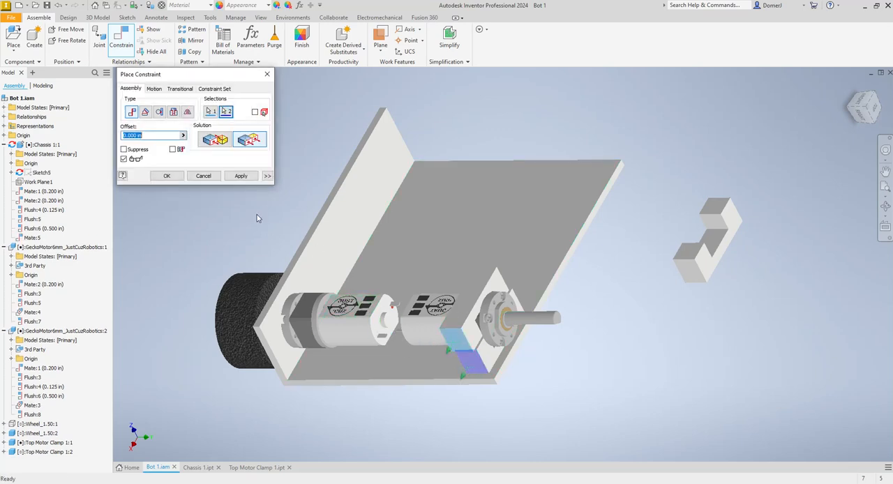
{"action": "left_click", "coordinate": [240, 176]}
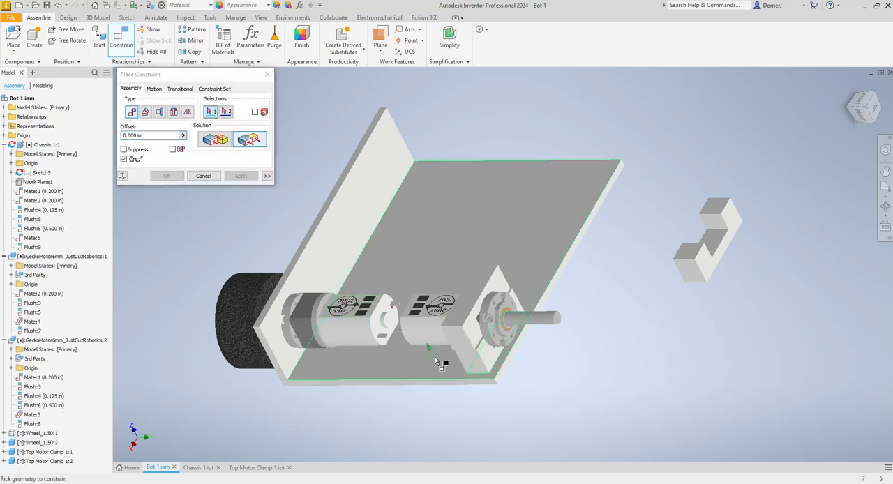
{"action": "left_click", "coordinate": [475, 337]}
{"action": "left_click", "coordinate": [487, 351]}
{"action": "left_click", "coordinate": [240, 176]}
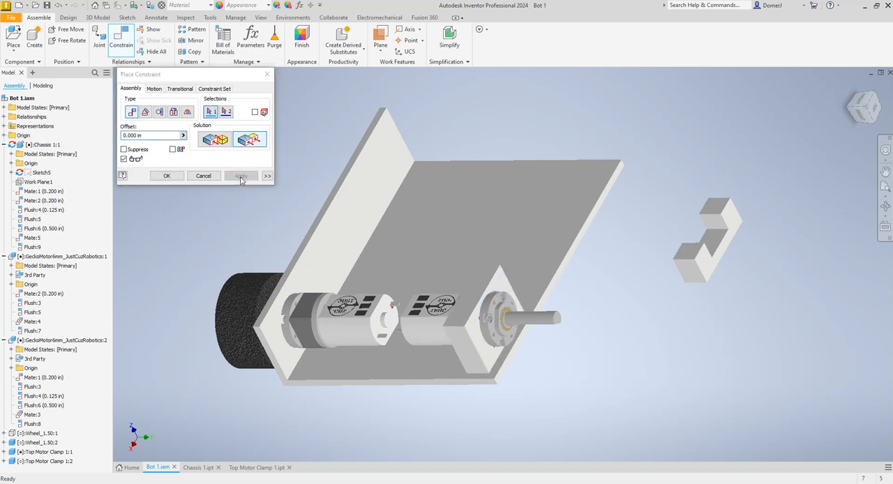
{"action": "left_click", "coordinate": [203, 176]}
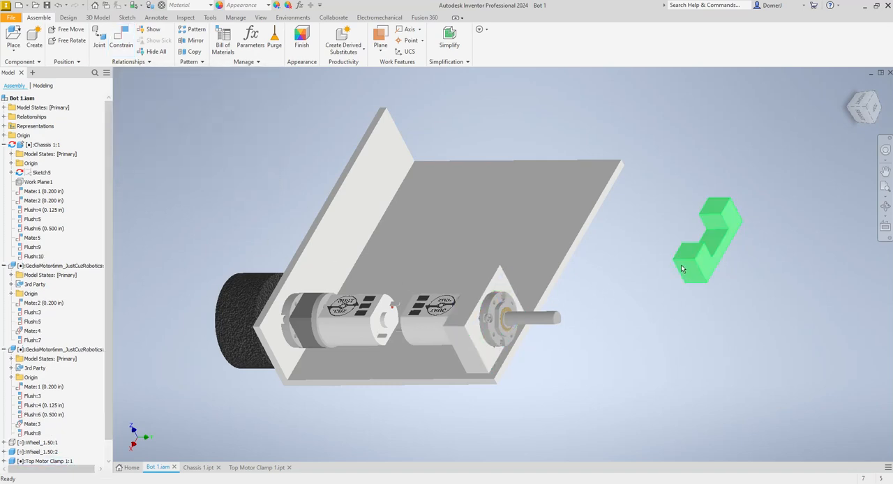
- Move the unconstrained second Top Motor Clamp 1 farther away from the chassis
{"action": "left_click_drag", "start_coordinate": [687, 252], "coordinate": [813, 119]}
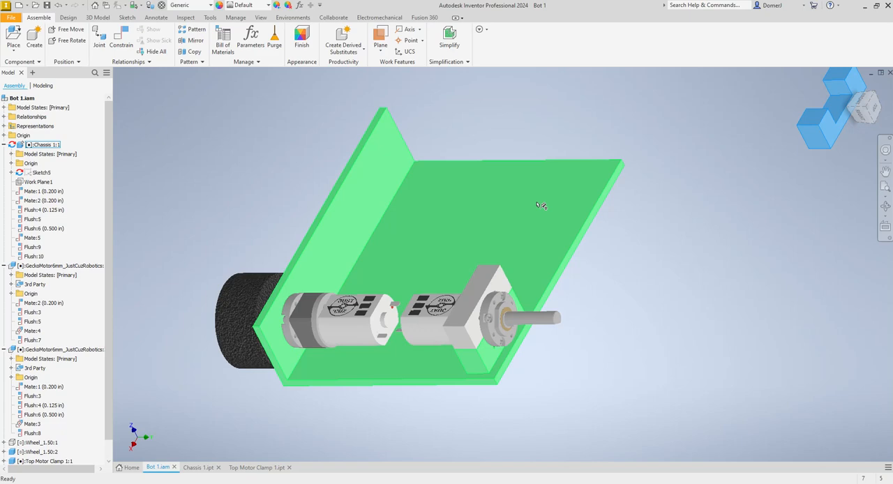
{"action": "left_click", "coordinate": [479, 330]}
{"action": "key", "text": "Escape"}
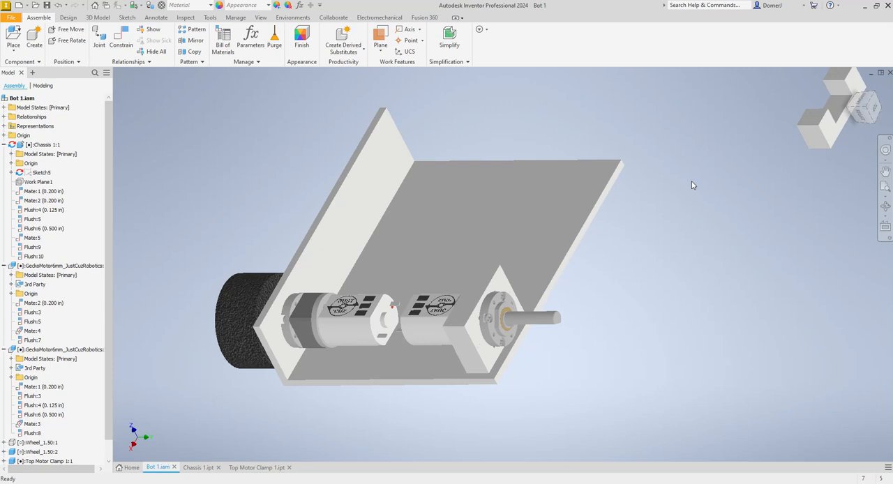
{"action": "left_click", "coordinate": [596, 169]}
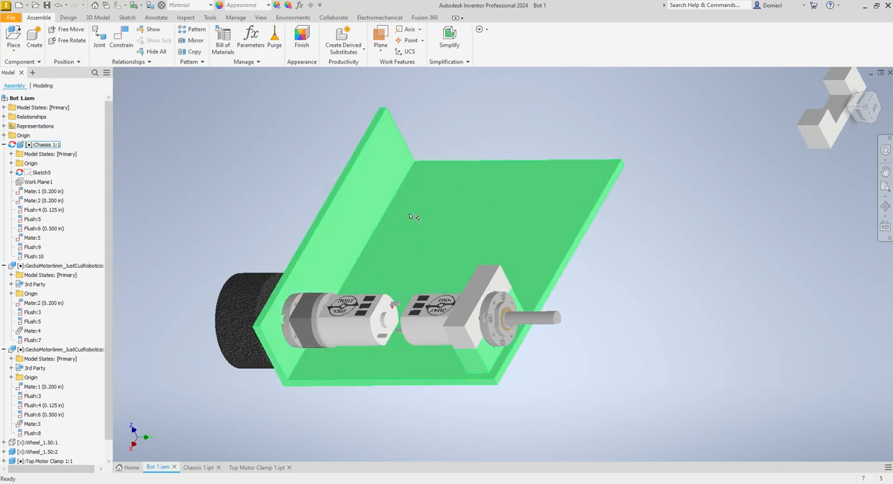
{"action": "left_click", "coordinate": [308, 322]}
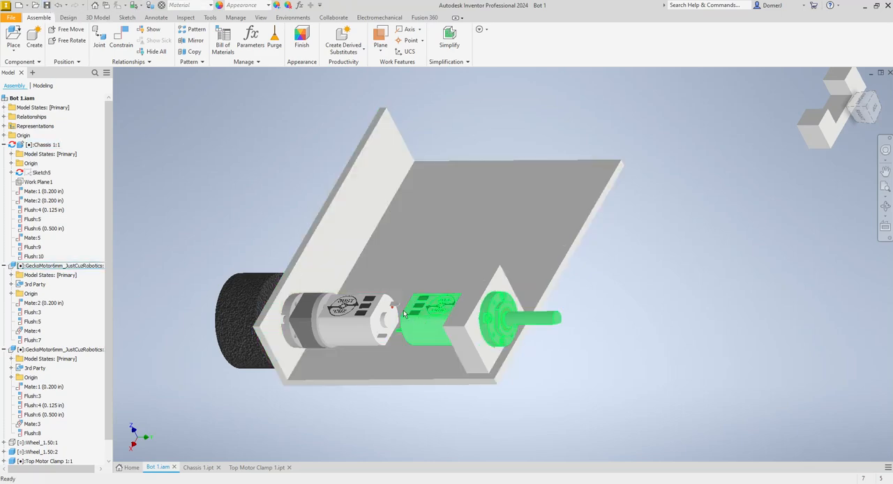
{"action": "left_click", "coordinate": [203, 468]}
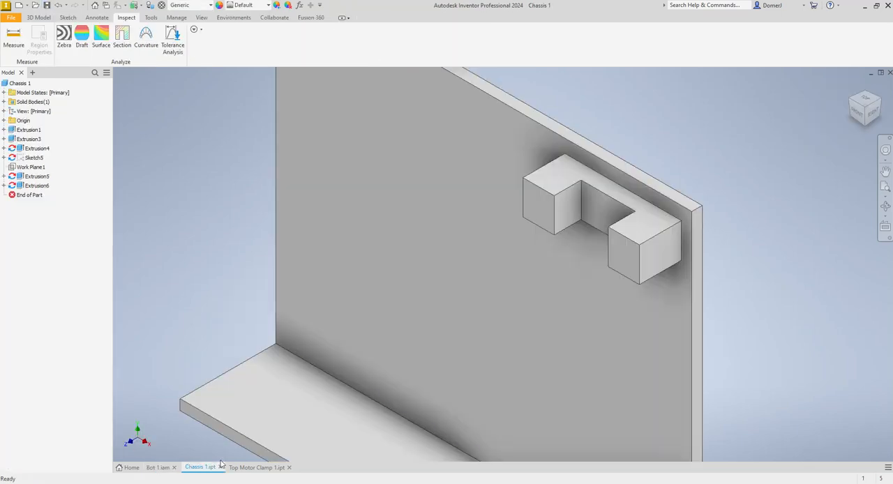
{"action": "left_click", "coordinate": [258, 469]}
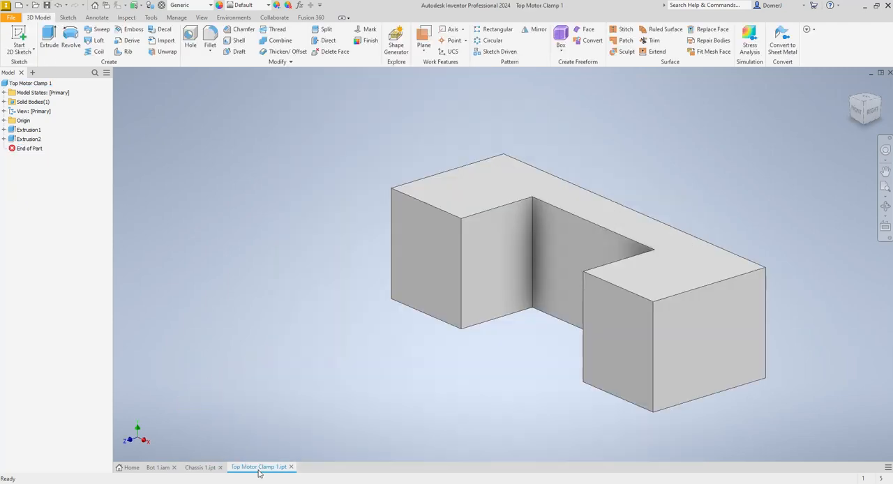
{"action": "left_click", "coordinate": [159, 469]}
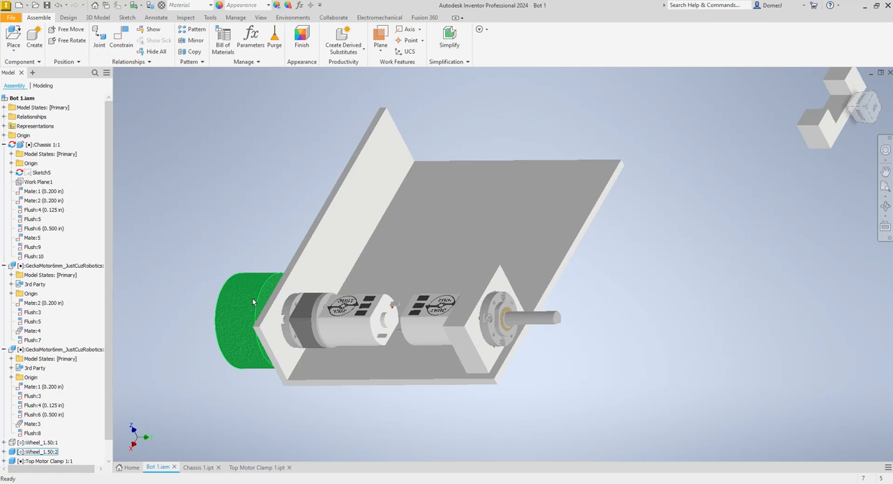
- Apply the Gold appearance to the Top Motor Clamp 1 part and return to the Bot 1 assembly
{"action": "left_click", "coordinate": [479, 296]}
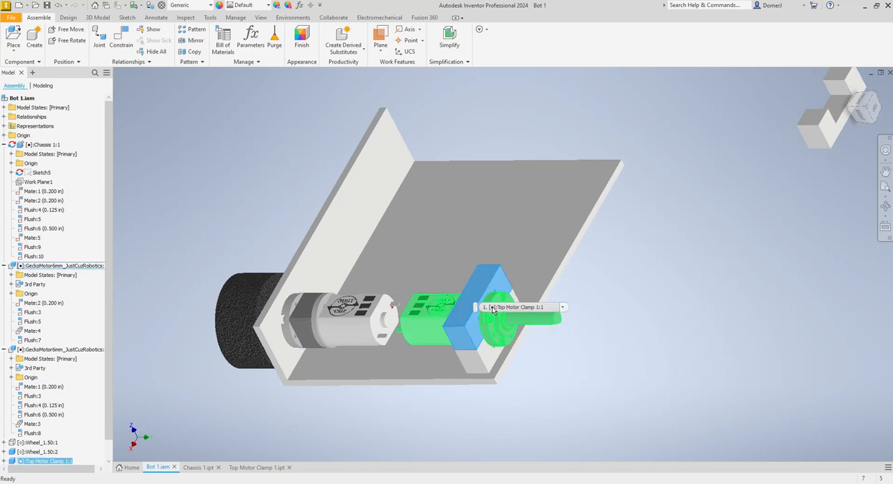
{"action": "left_click", "coordinate": [262, 470]}
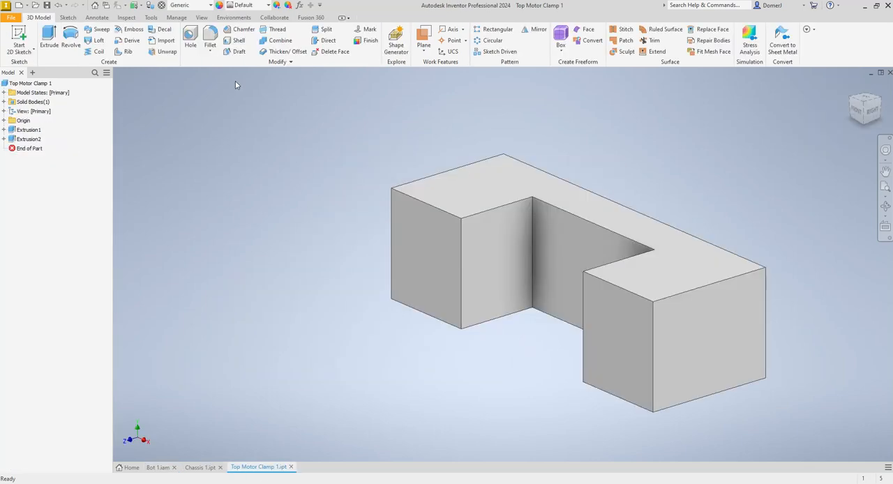
{"action": "left_click", "coordinate": [268, 5]}
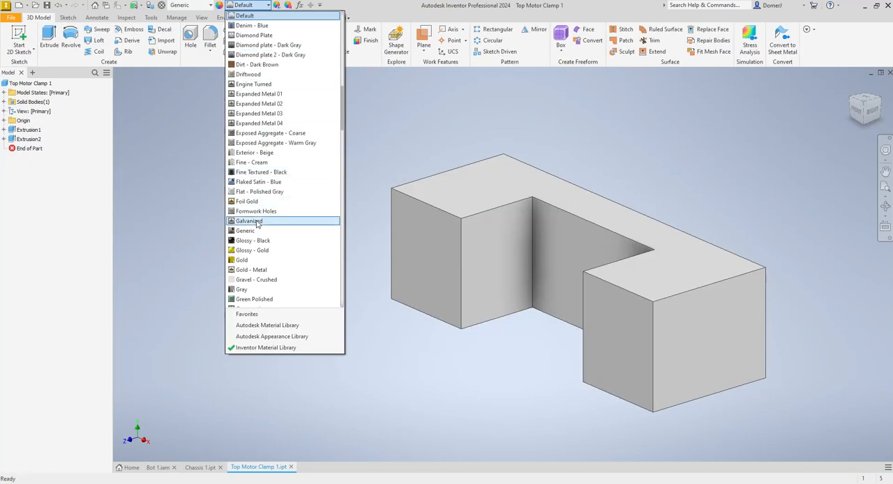
{"action": "left_click", "coordinate": [248, 260]}
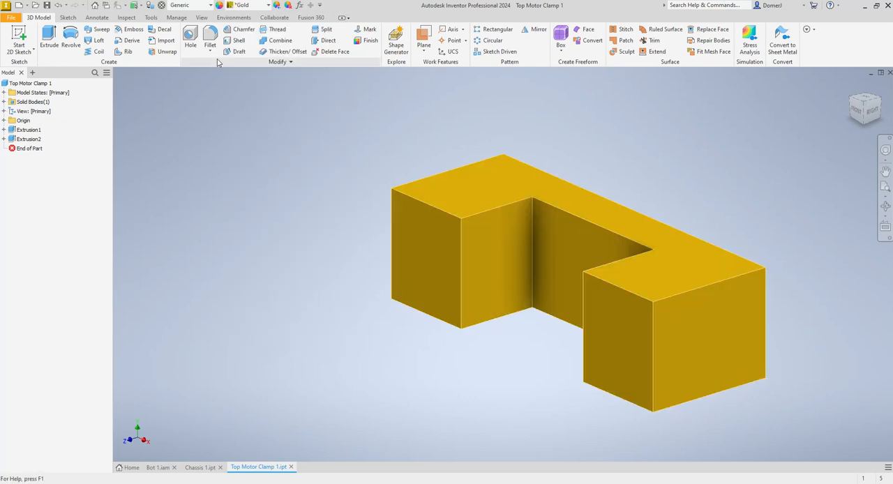
{"action": "left_click", "coordinate": [158, 468]}
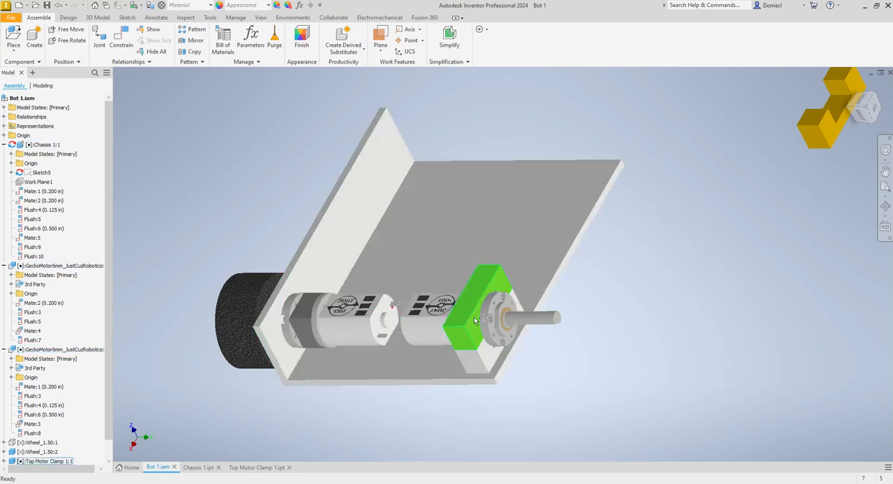
- Turn on the visibility of the hidden Wheel_1.50:1 component in the assembly
{"action": "left_click", "coordinate": [448, 345]}
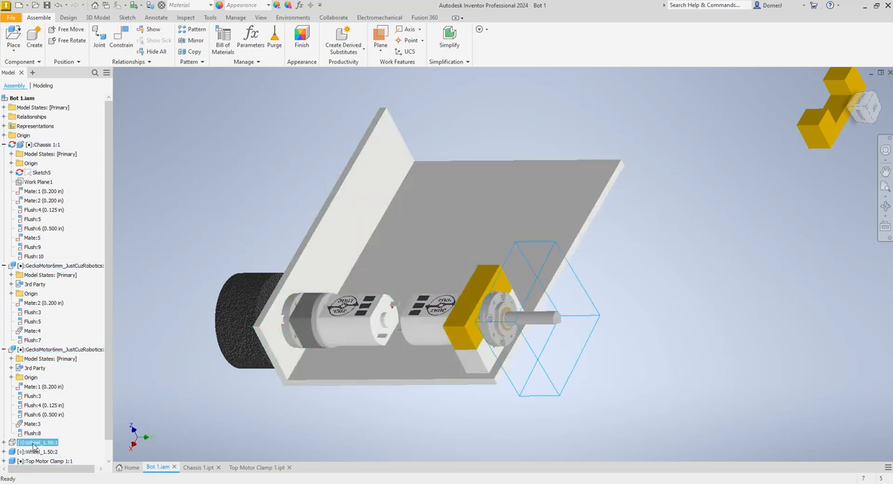
{"action": "right_click", "coordinate": [34, 445]}
{"action": "left_click", "coordinate": [52, 344]}
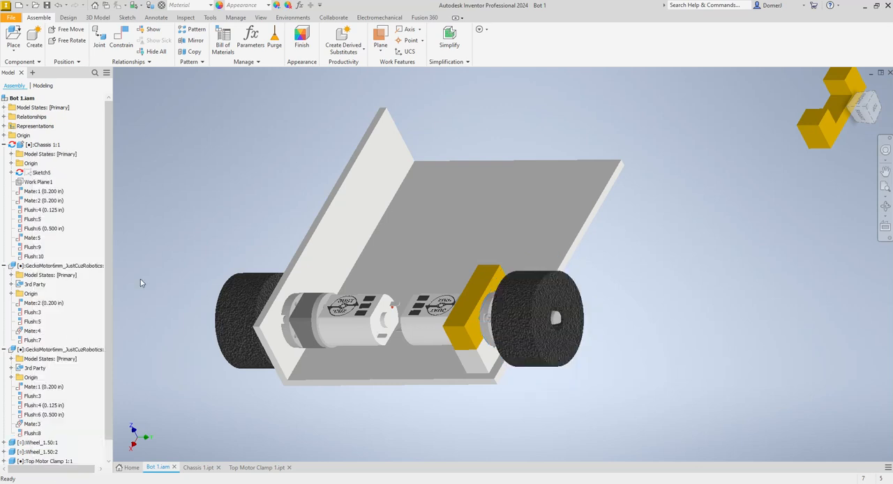